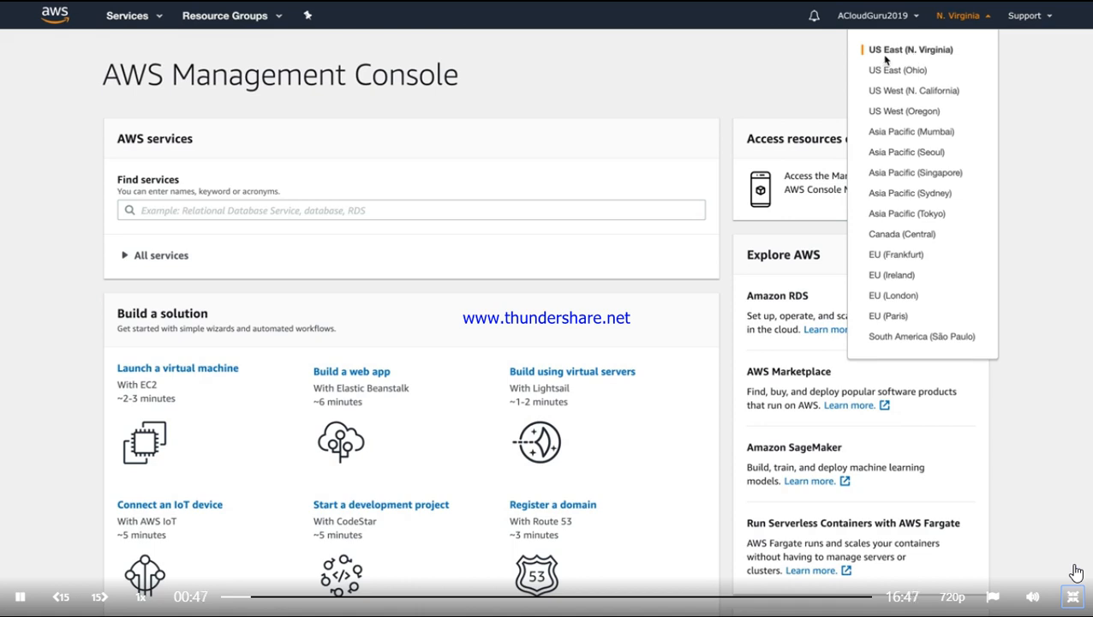
Close the region list and open the list of AWS services.
left_click(639, 98)
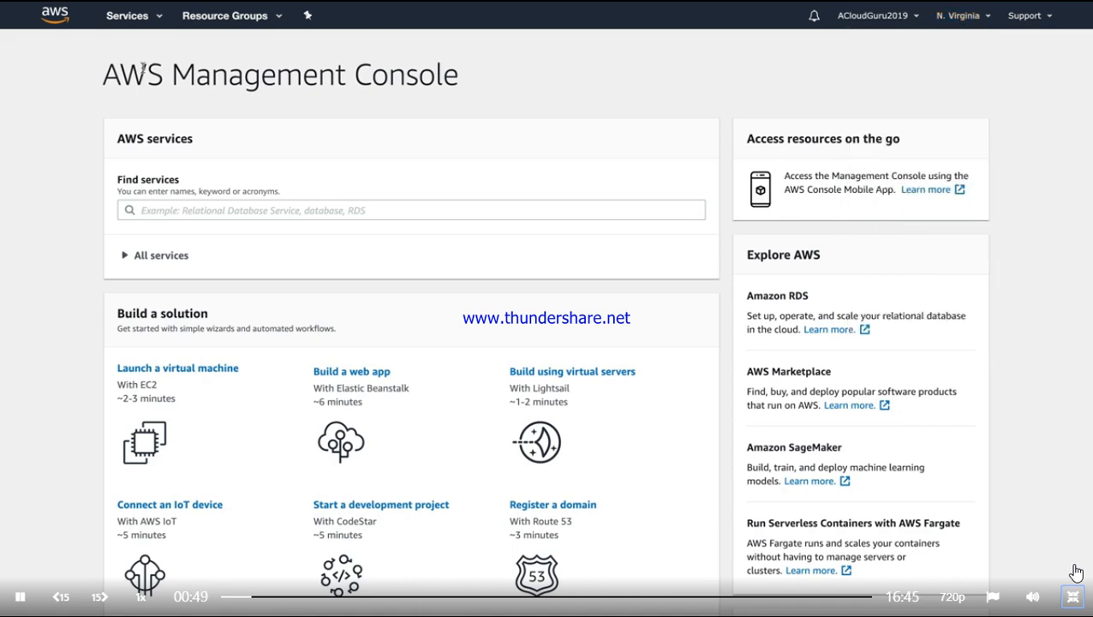
left_click(144, 19)
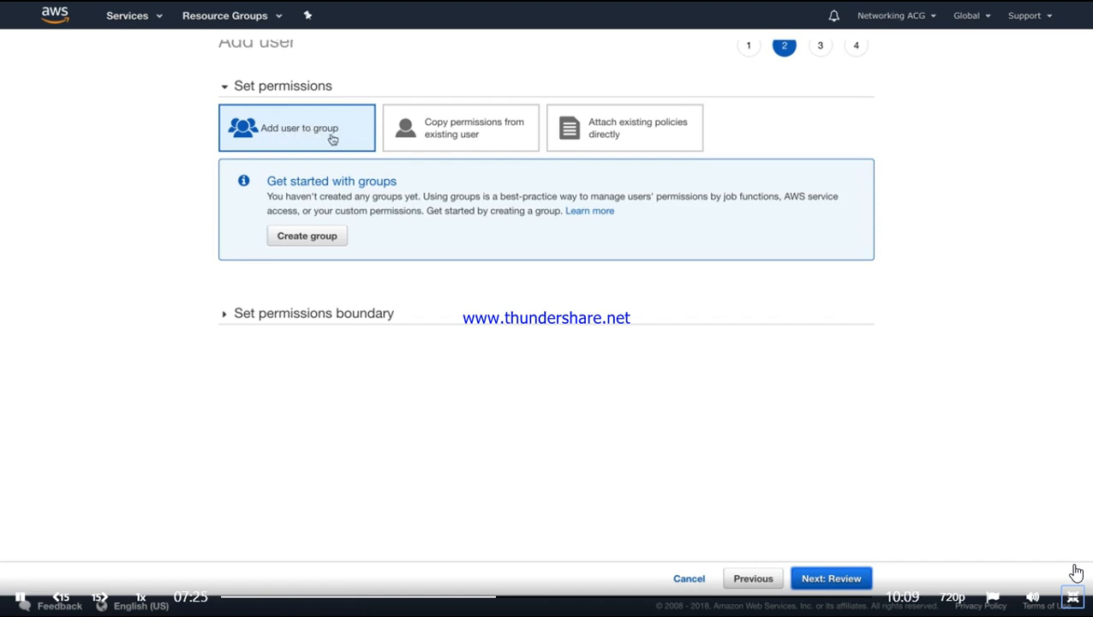
Start creating a group for the new user's permissions and name it Developers.
left_click(315, 247)
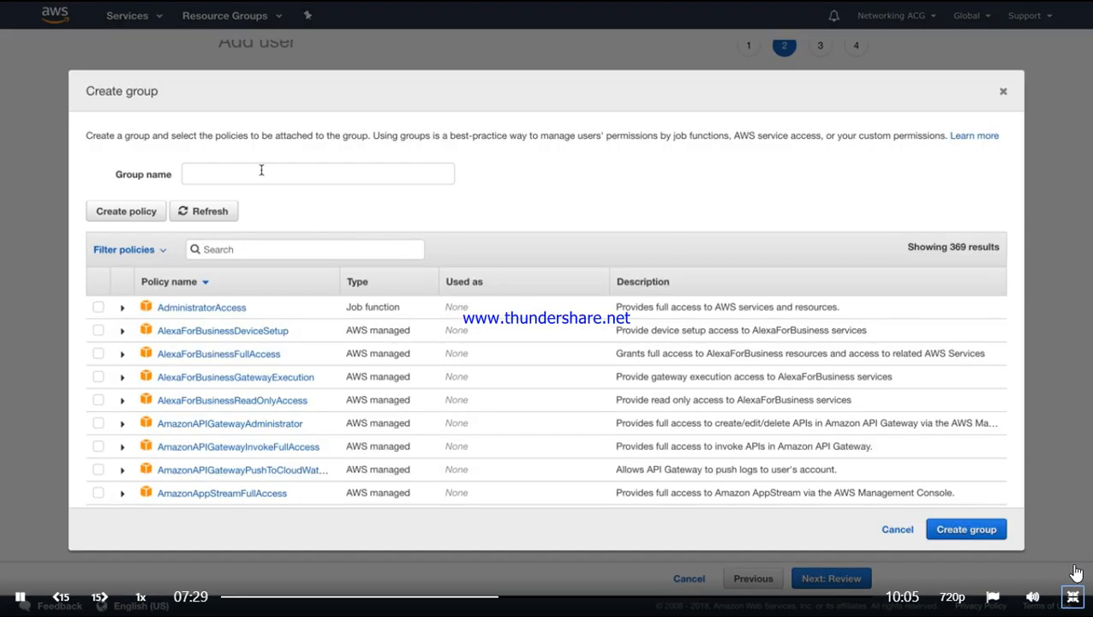
left_click(257, 167)
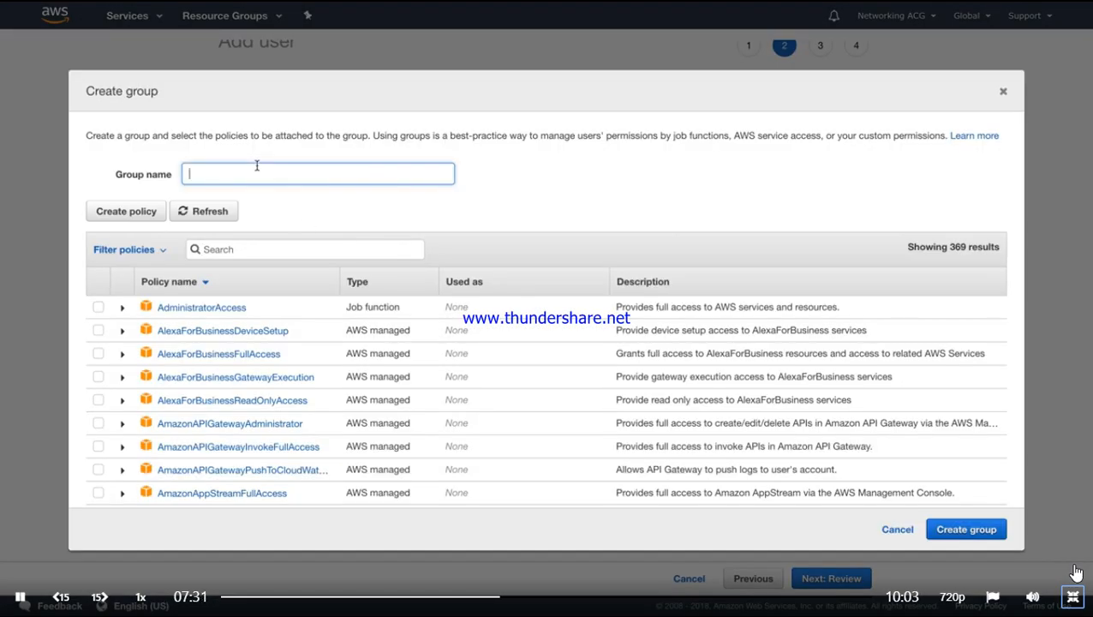
type("Developers")
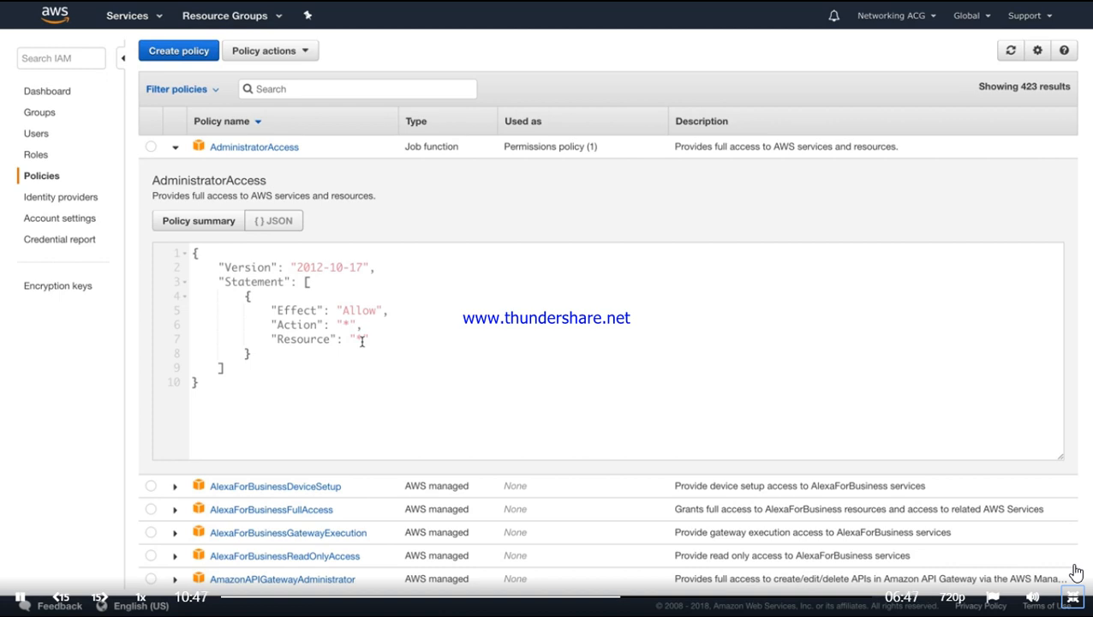
Open the password policy settings from the IAM dashboard and set the minimum password length to 12.
left_click(43, 92)
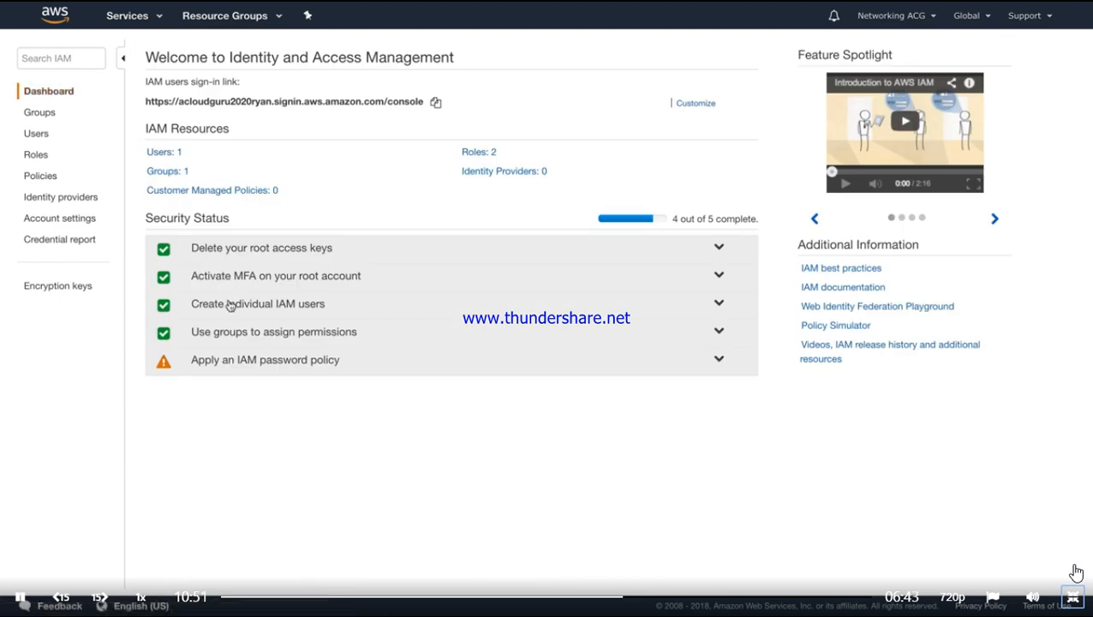
left_click(227, 368)
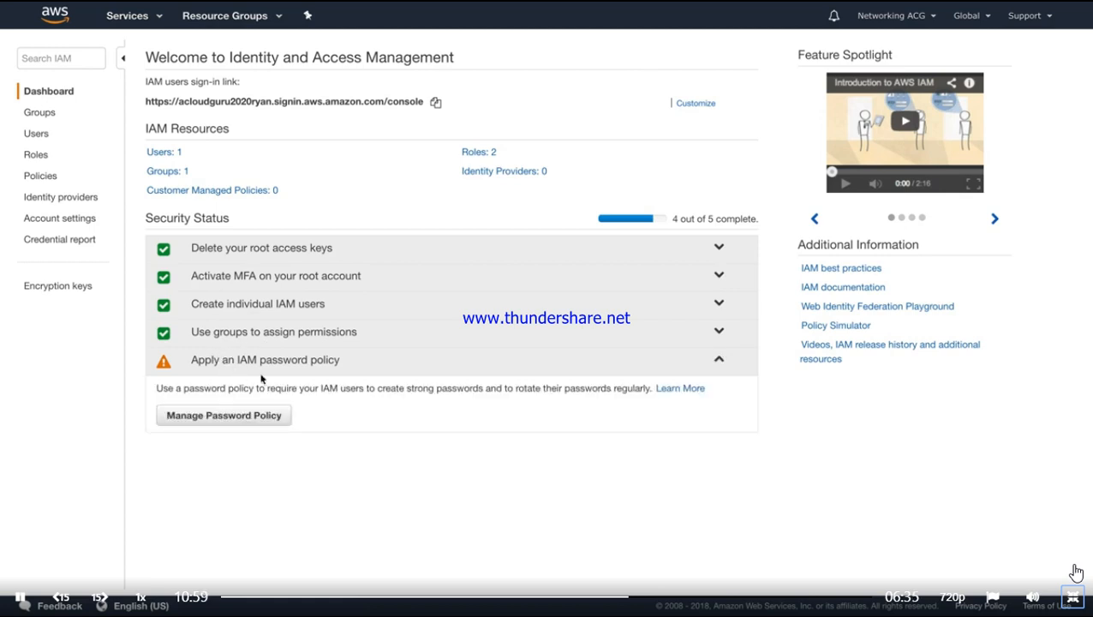
left_click(244, 416)
mouse_move(302, 225)
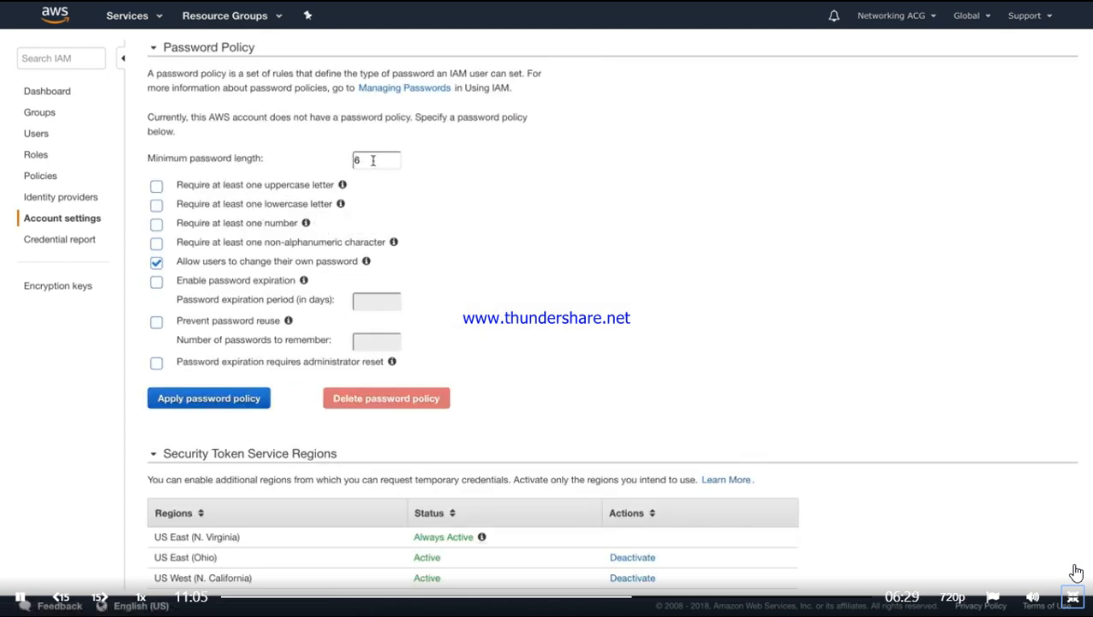
left_click_drag(370, 160, 337, 163)
type("12")
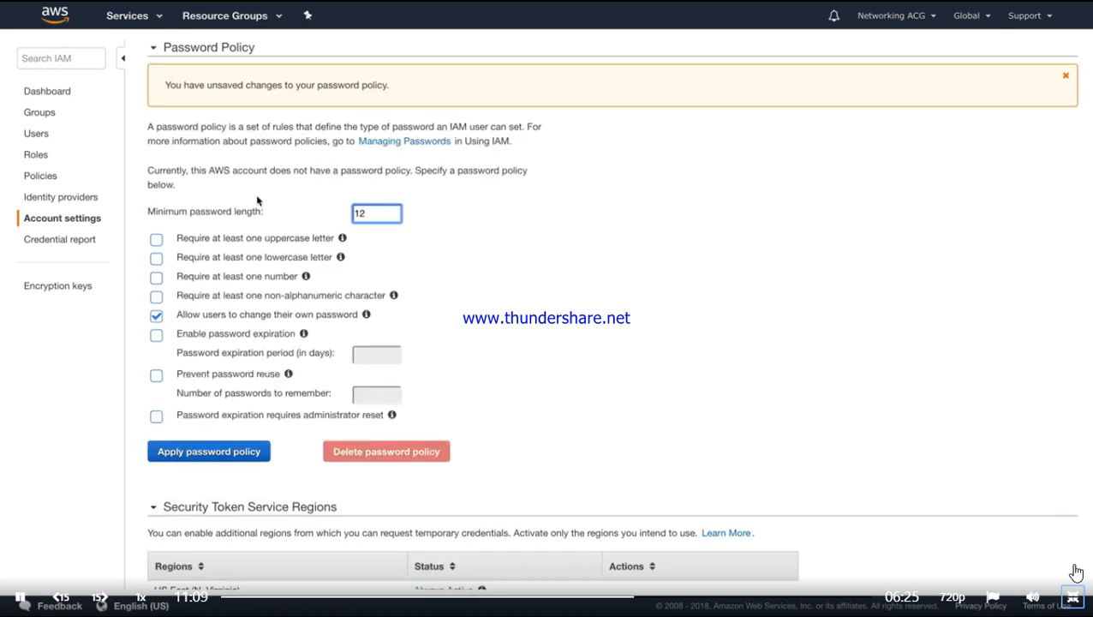
Require at least one uppercase letter, lowercase letter, number and non-alphanumeric character, and apply the password policy.
left_click(238, 239)
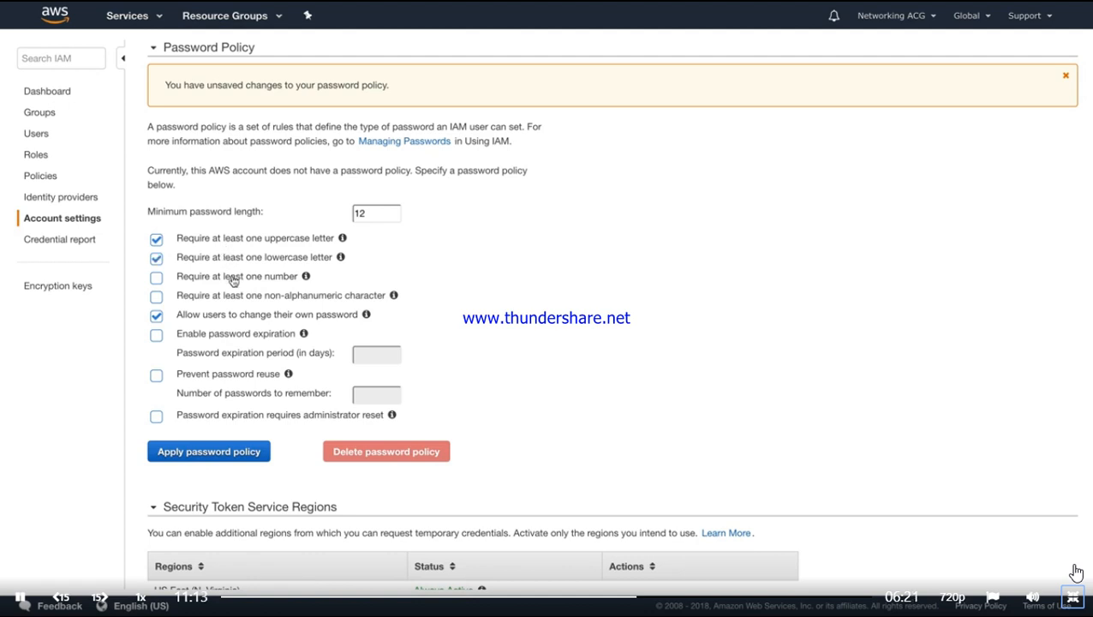
left_click(233, 281)
left_click(243, 299)
scroll(479, 284, "down", 1)
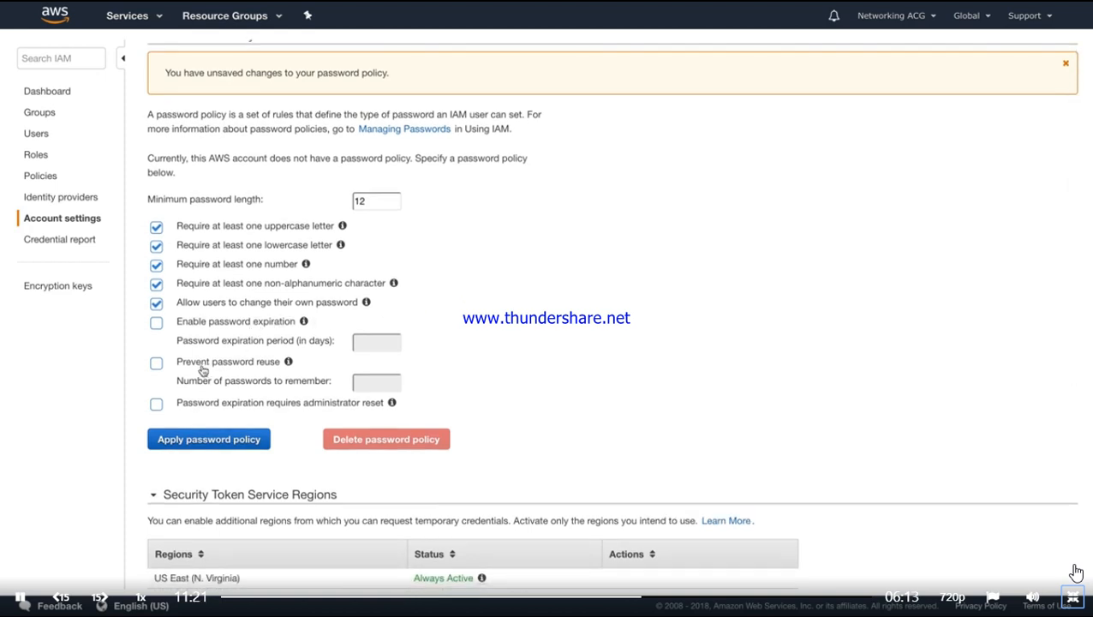
scroll(209, 370, "down", 3)
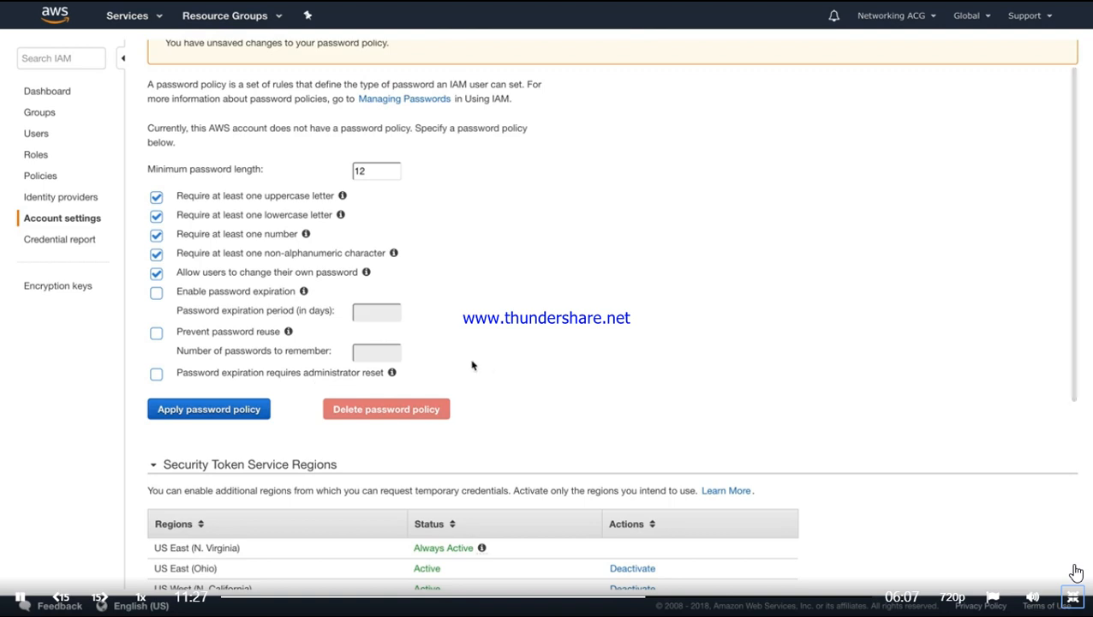
scroll(553, 358, "down", 5)
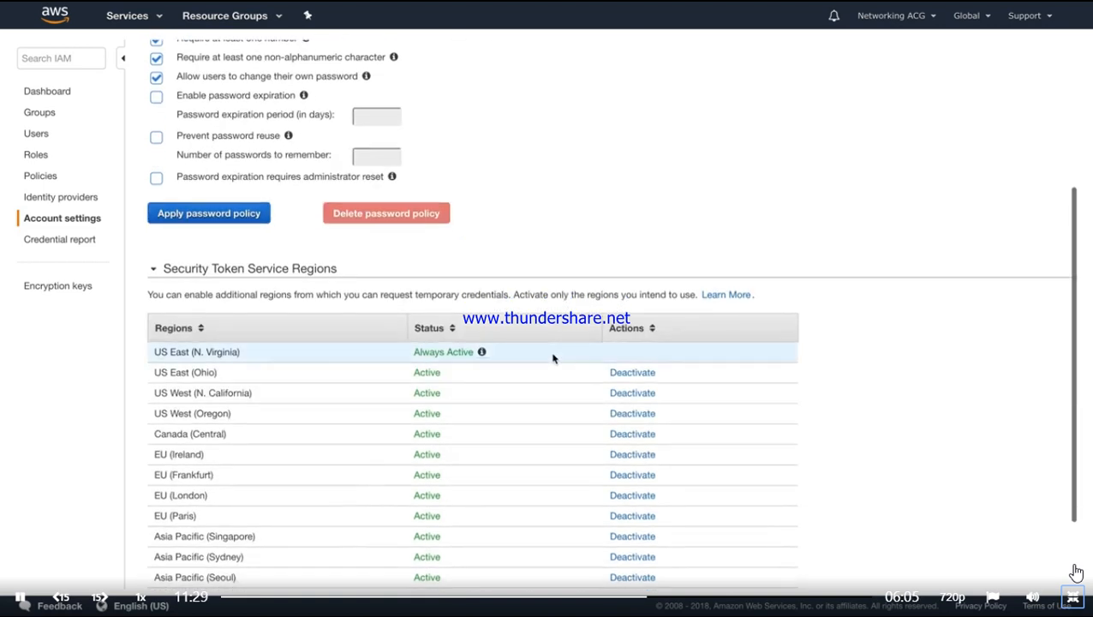
scroll(553, 358, "up", 6)
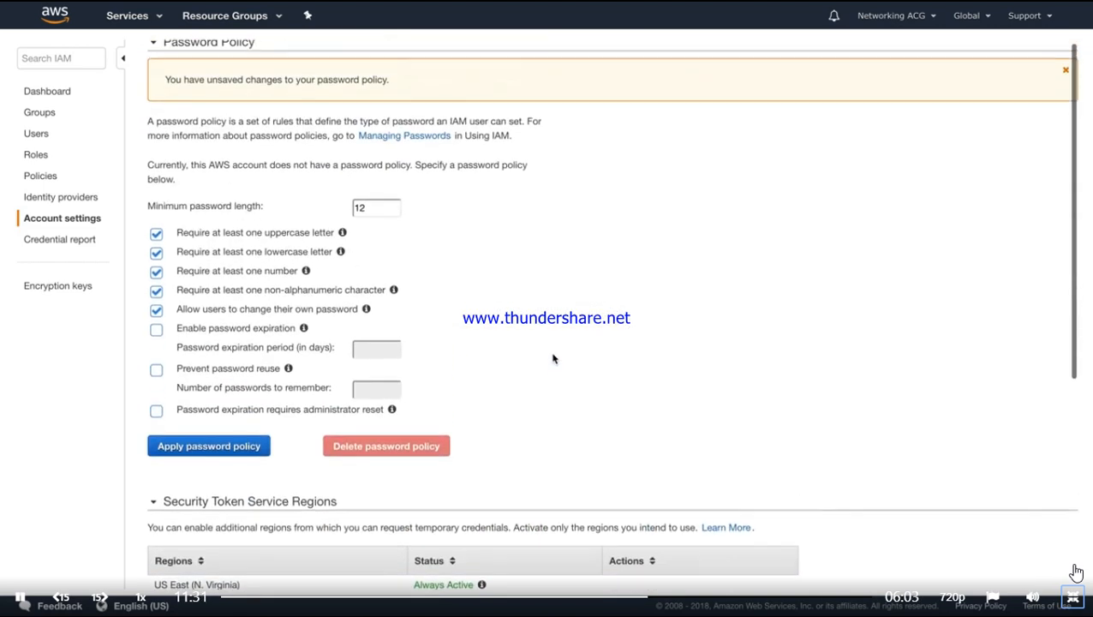
left_click(236, 450)
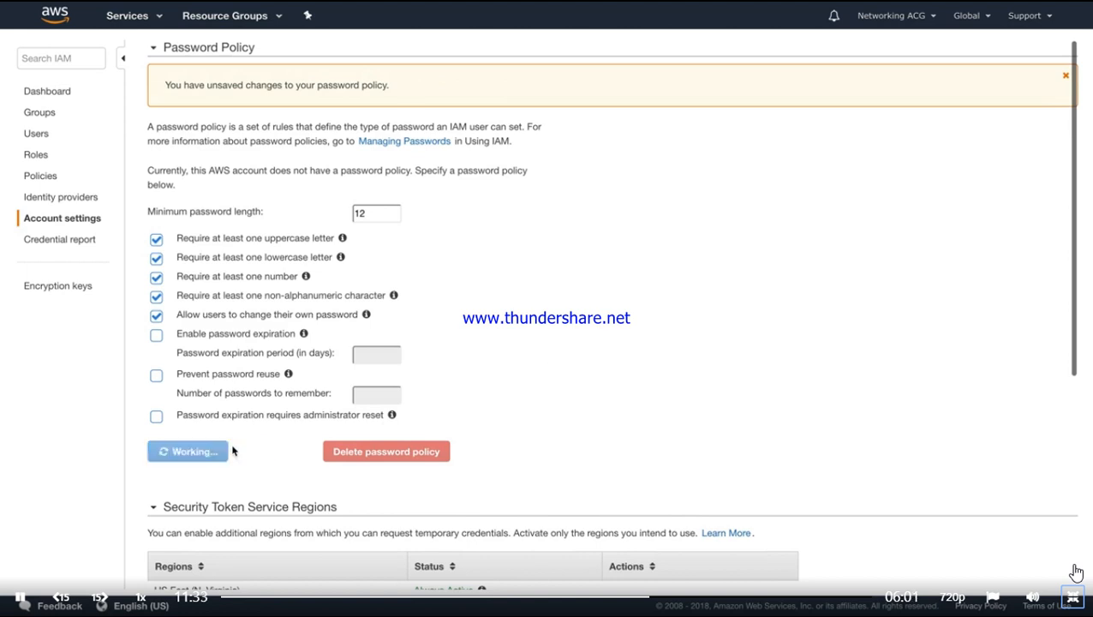
left_click(60, 90)
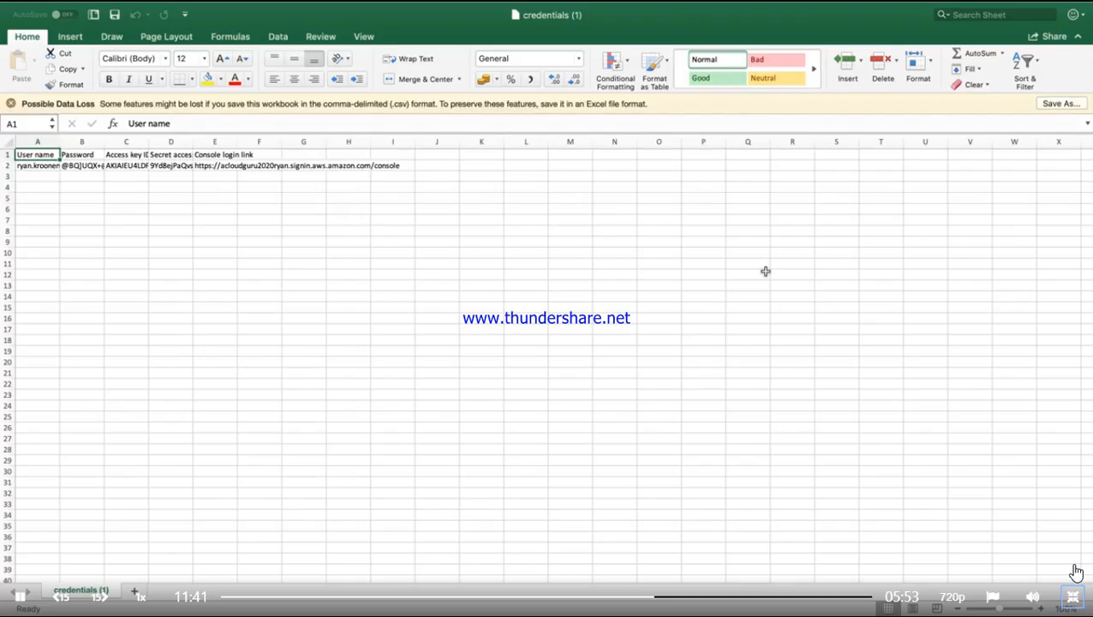
In the Excel credentials sheet, widen the columns to inspect the password, access key ID and secret access key, and check the console login link.
left_click_drag(60, 141, 237, 141)
left_click(164, 165)
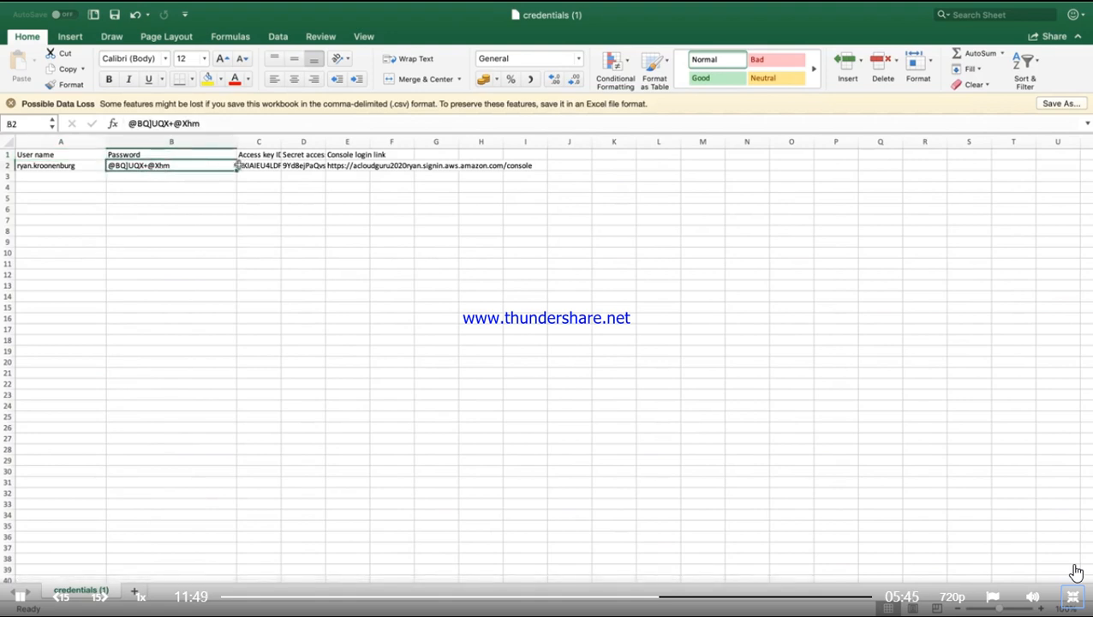
left_click_drag(281, 142, 373, 144)
left_click(288, 166)
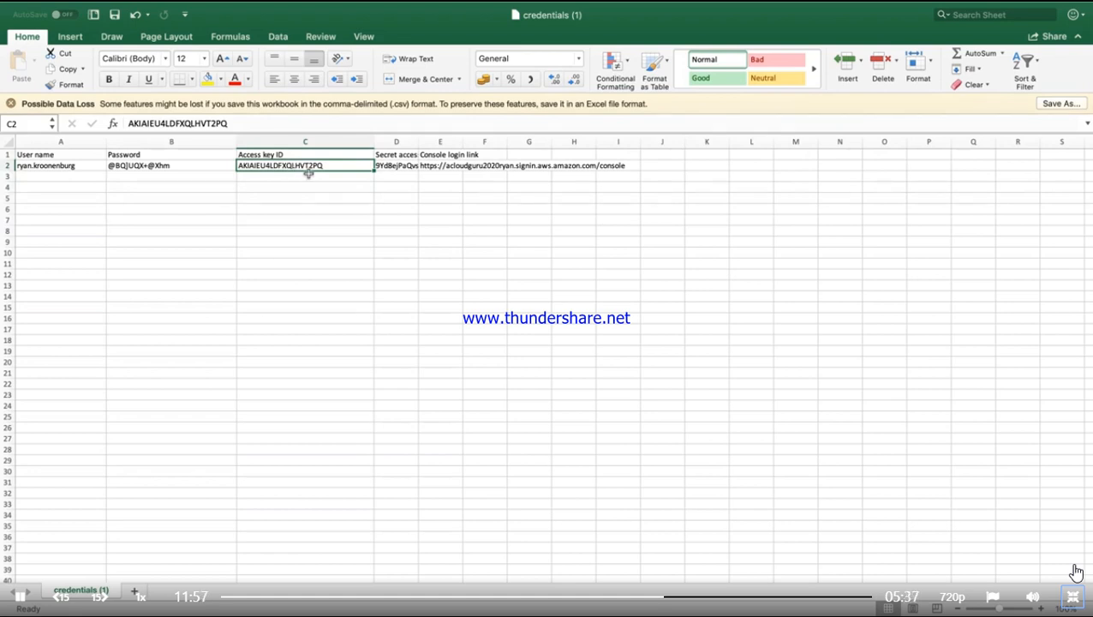
left_click_drag(418, 141, 514, 142)
left_click(441, 165)
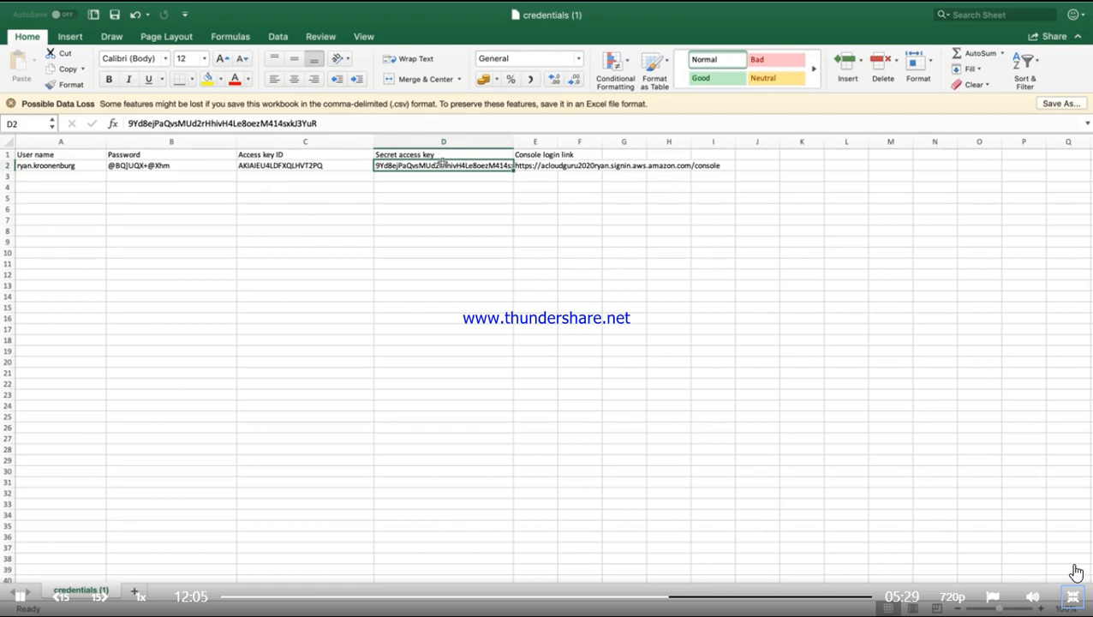
left_click(545, 166)
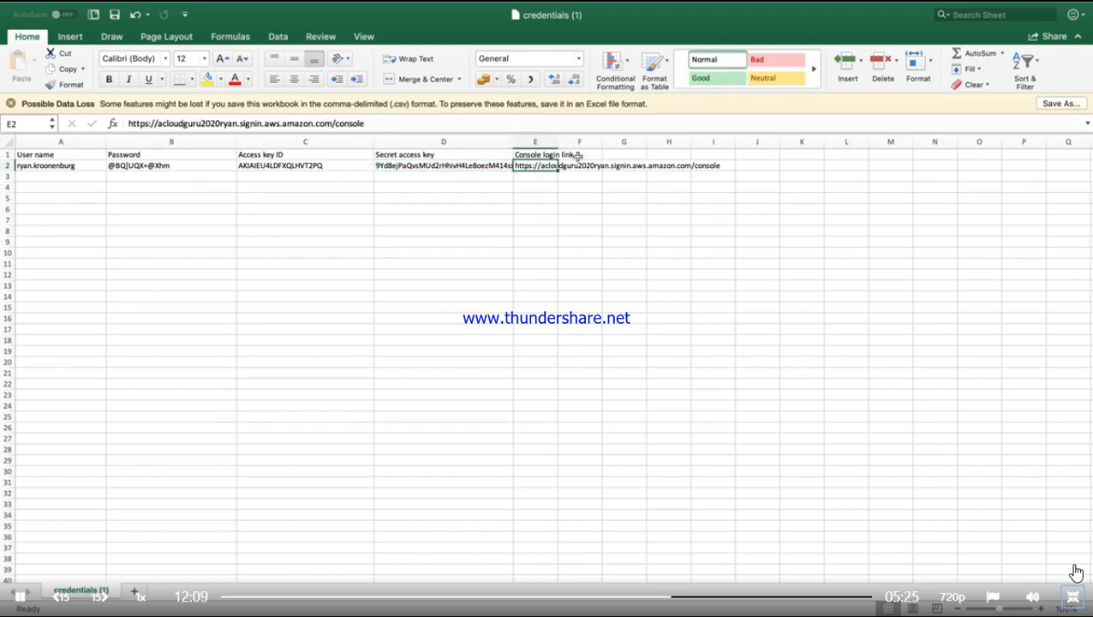
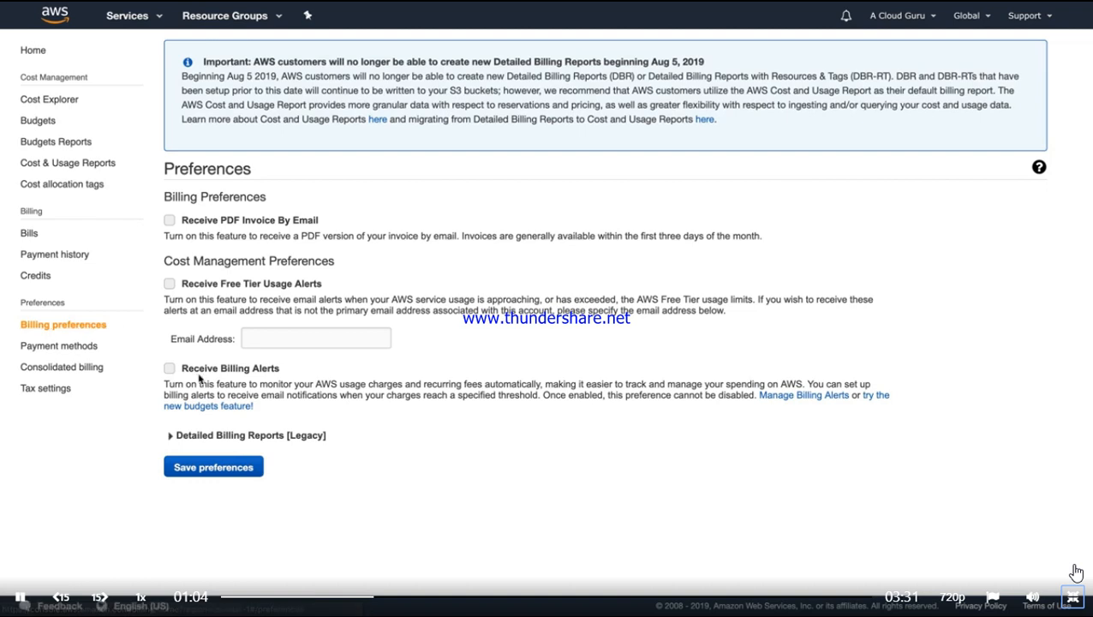
Turn on Receive Billing Alerts in the cost management preferences.
left_click(170, 369)
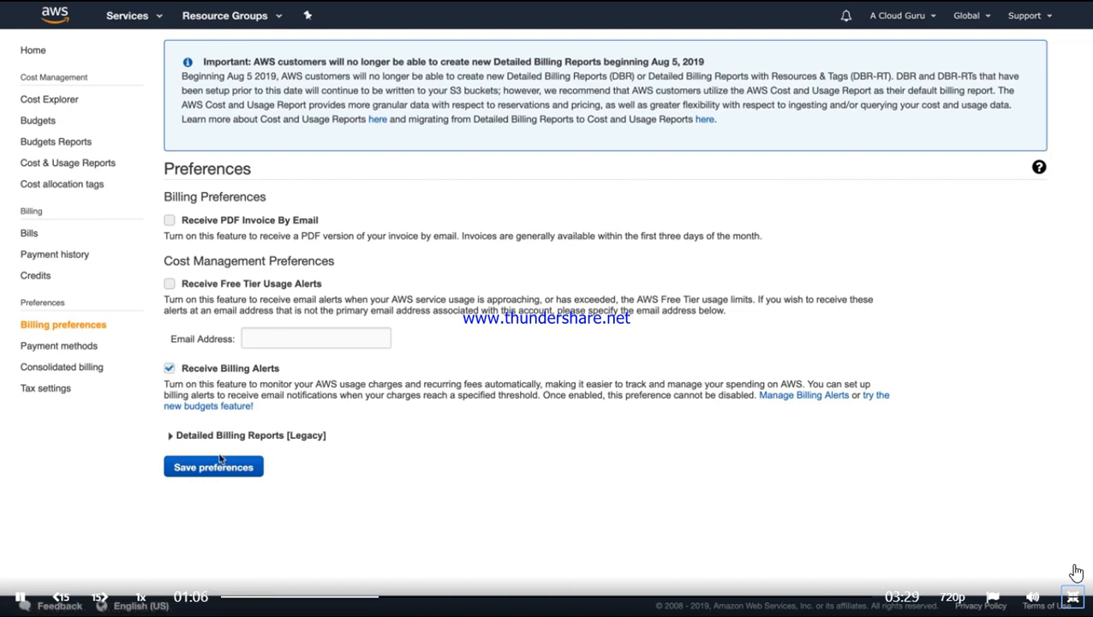
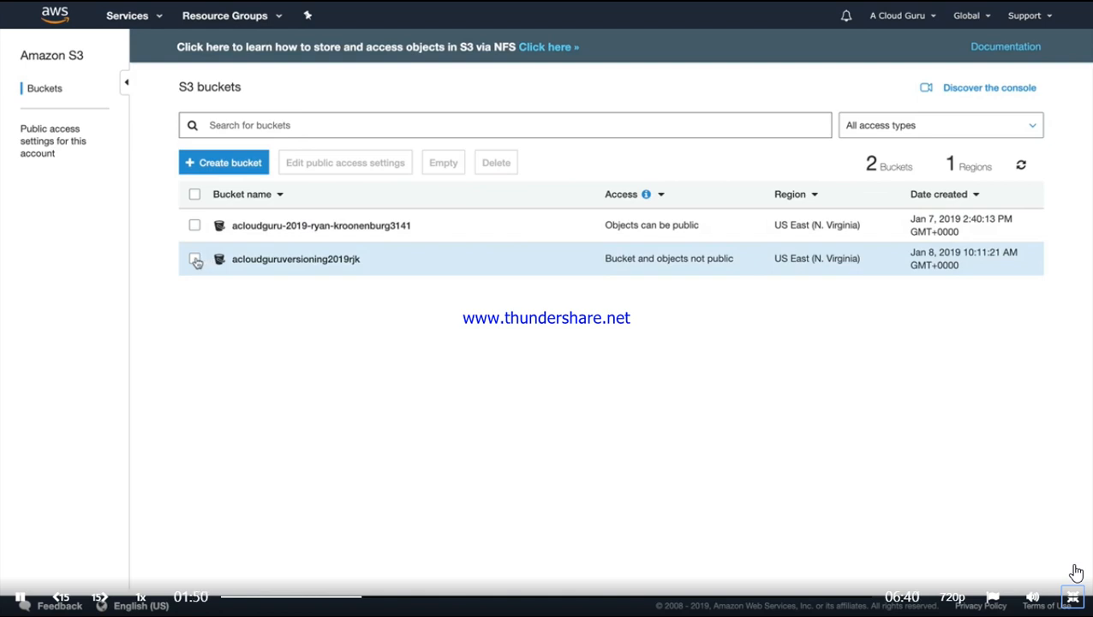
Save the public access settings of the acloudguruversioning2019rjk bucket with all four blocking options cleared, confirming the change with "confirm".
left_click(195, 259)
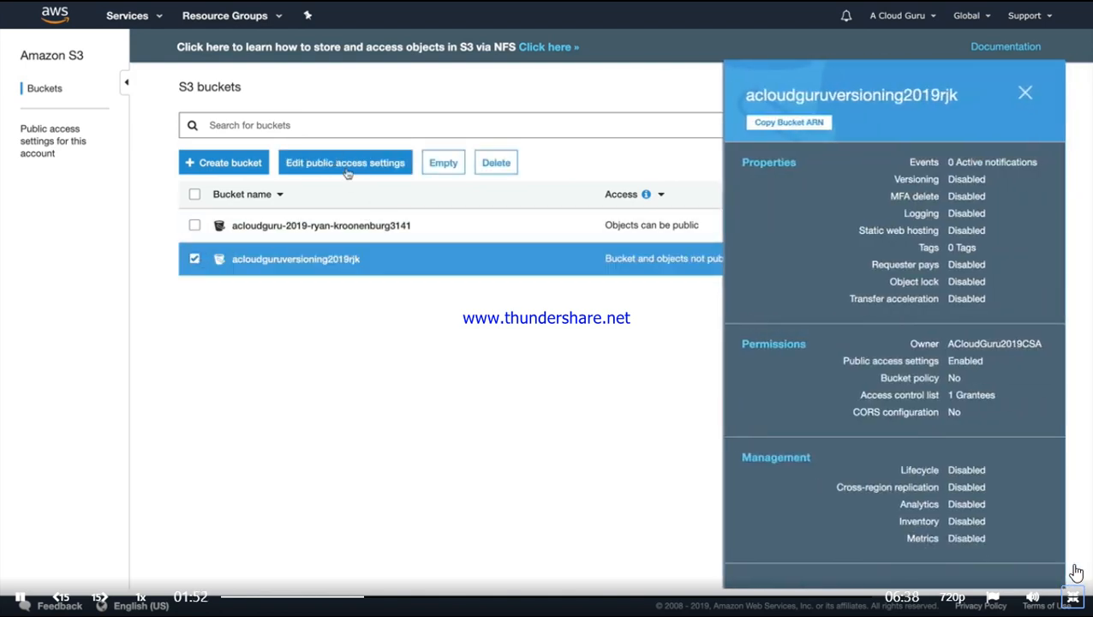
left_click(347, 169)
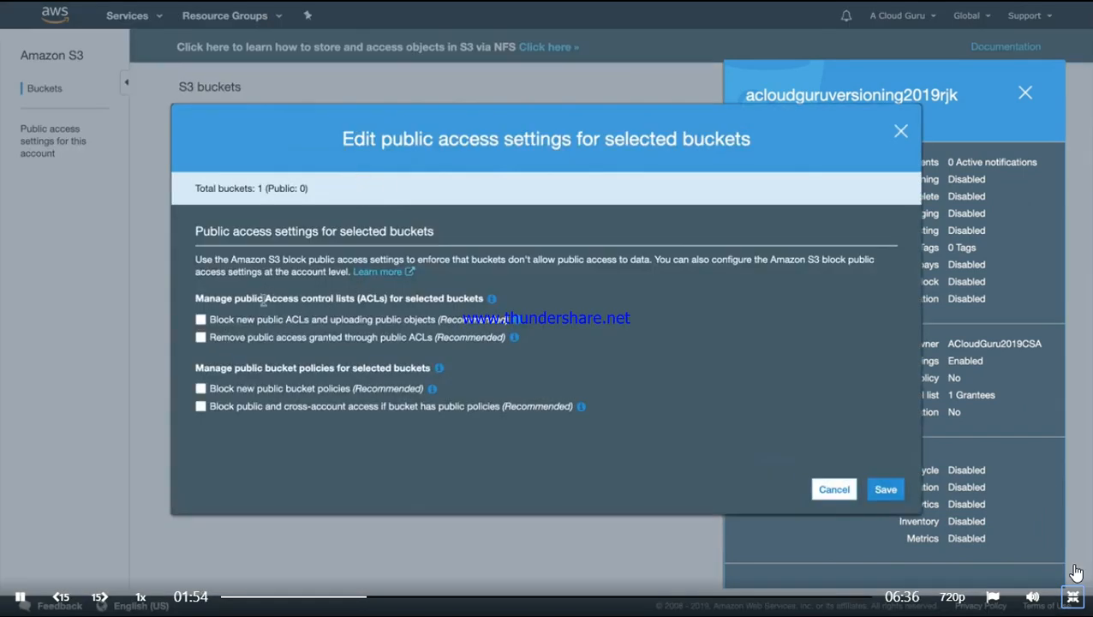
left_click(887, 490)
type("confirm")
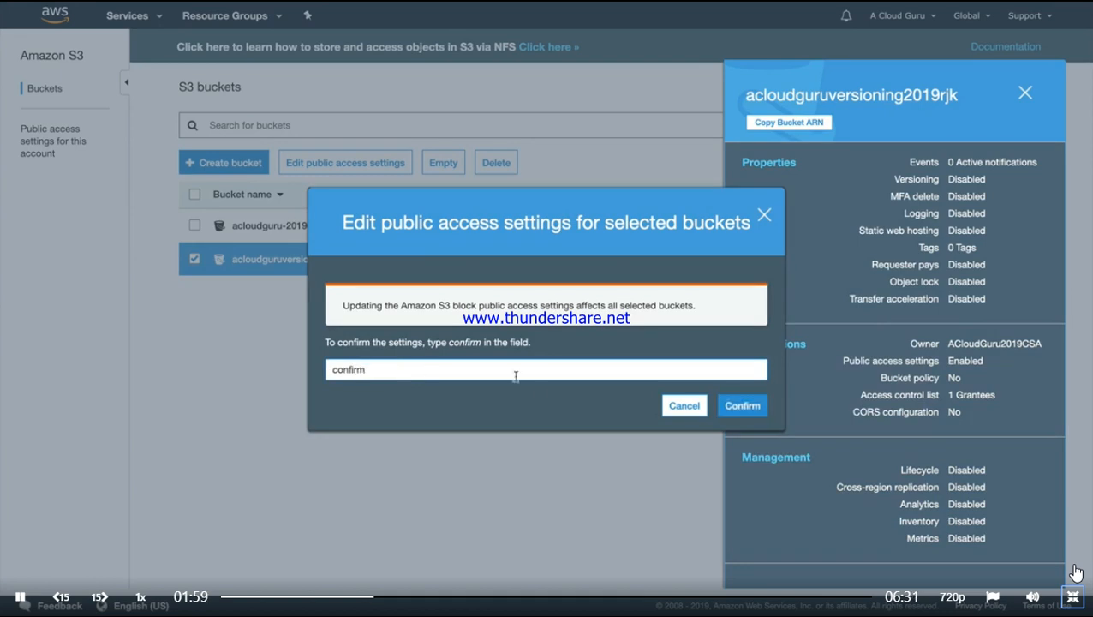
left_click(742, 405)
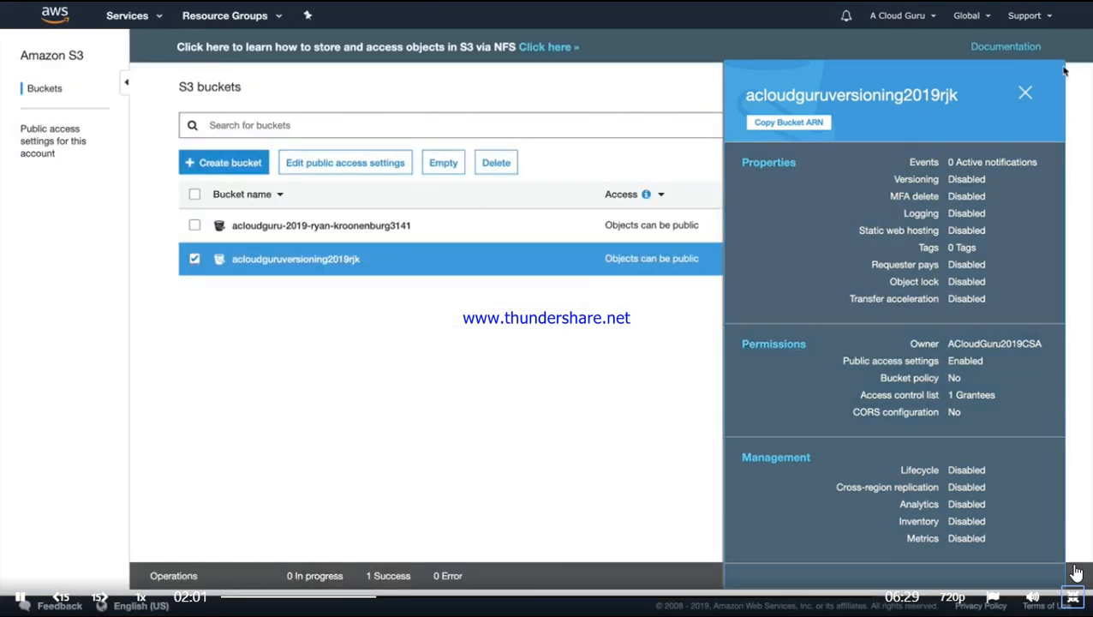
left_click(1024, 93)
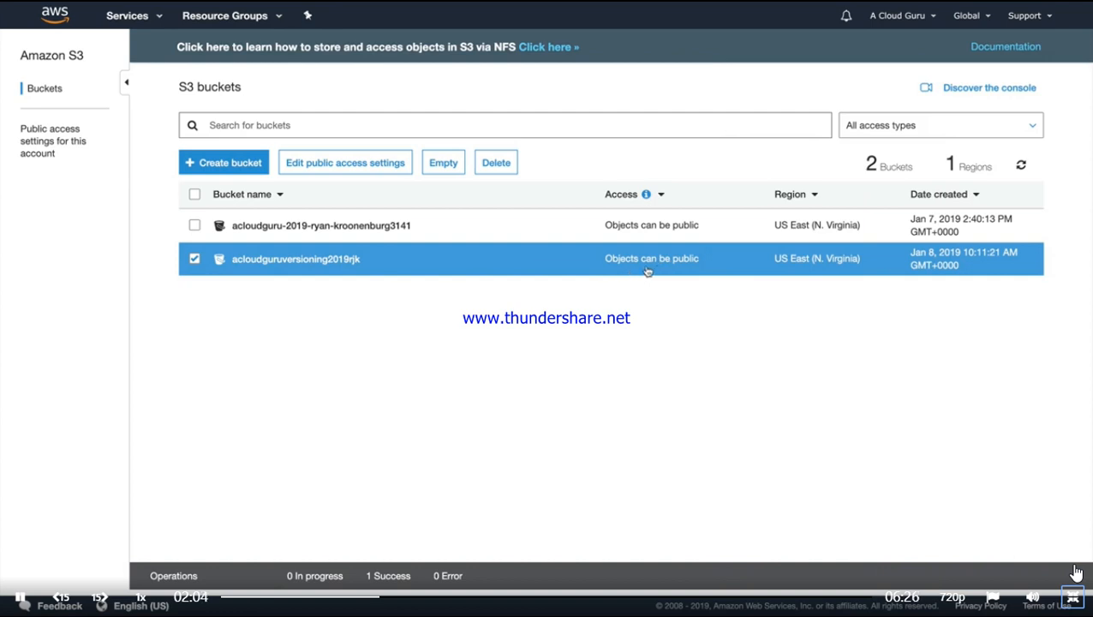
Enable versioning in the properties of the acloudguruversioning2019rjk bucket and review its versioning options without changing them.
left_click(302, 259)
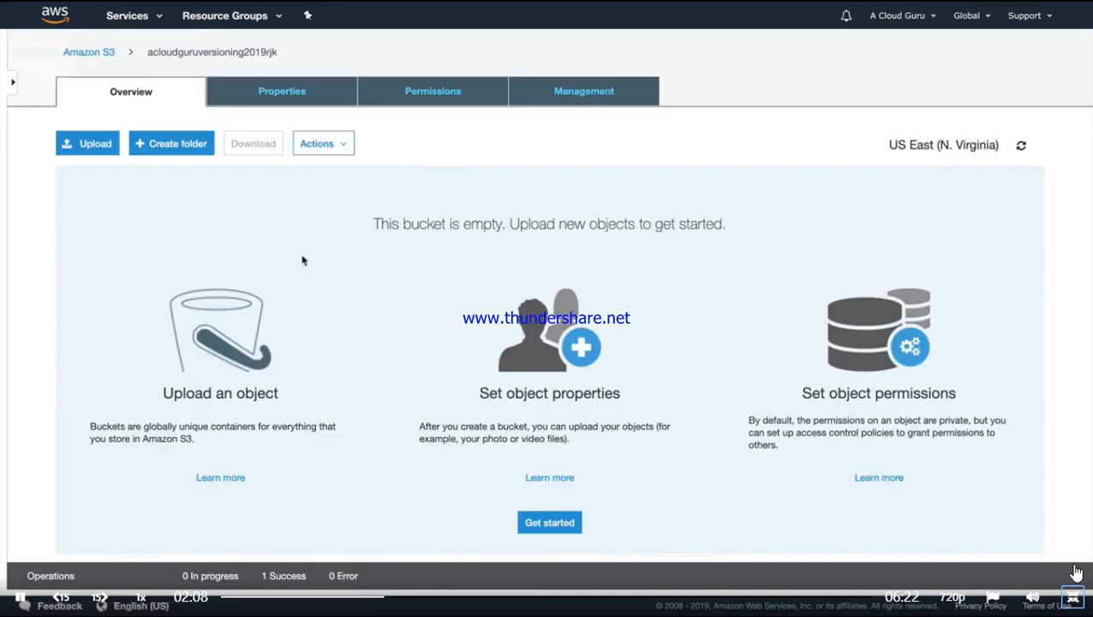
left_click(283, 92)
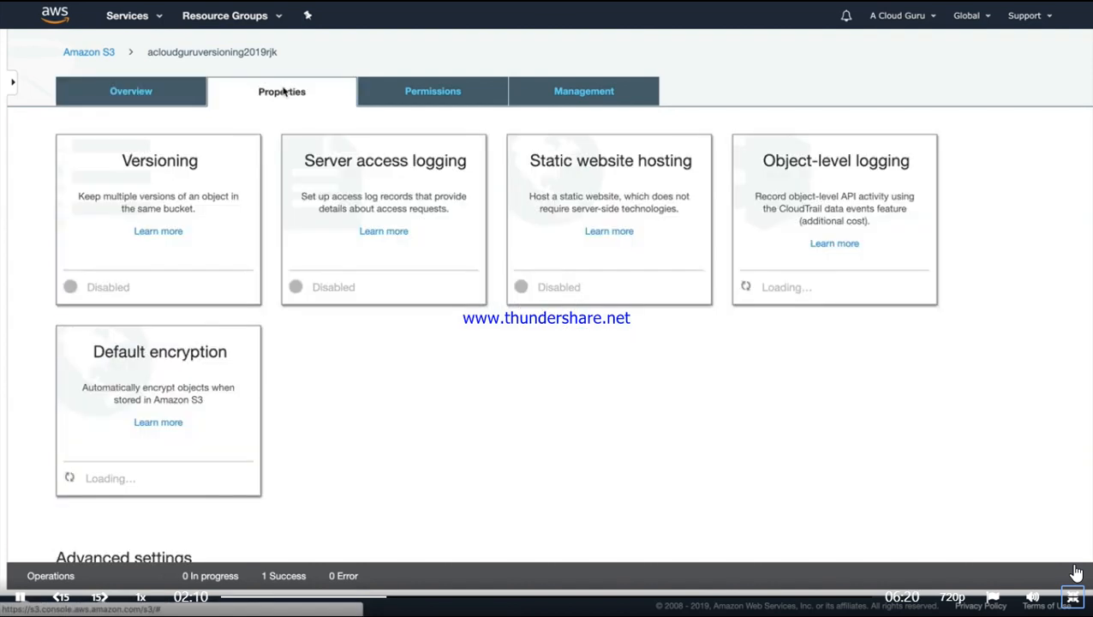
left_click(162, 177)
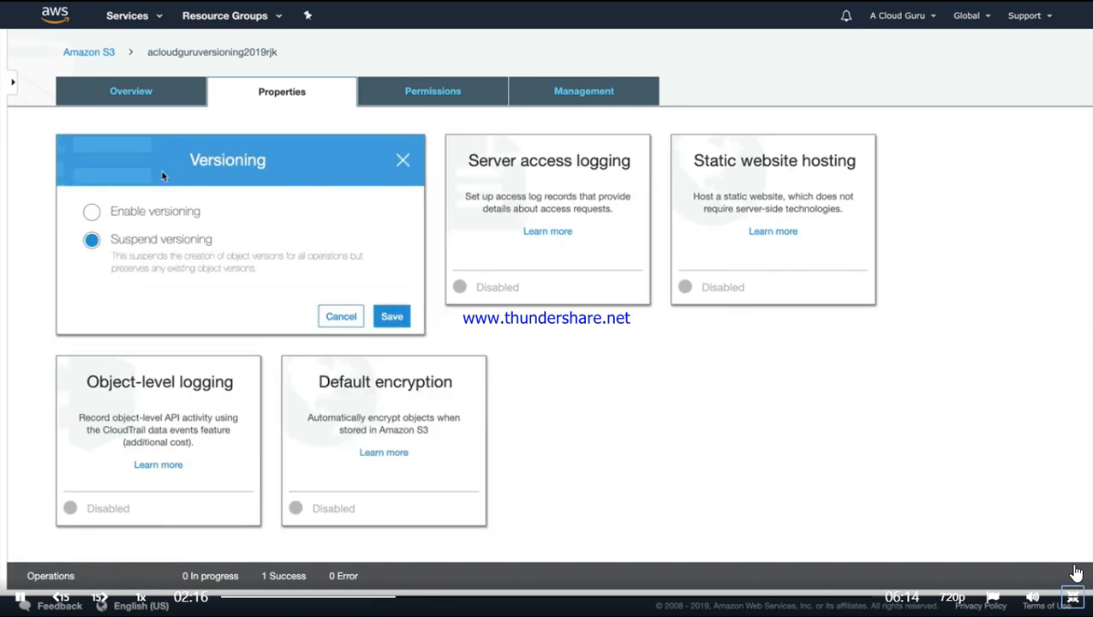
left_click(156, 220)
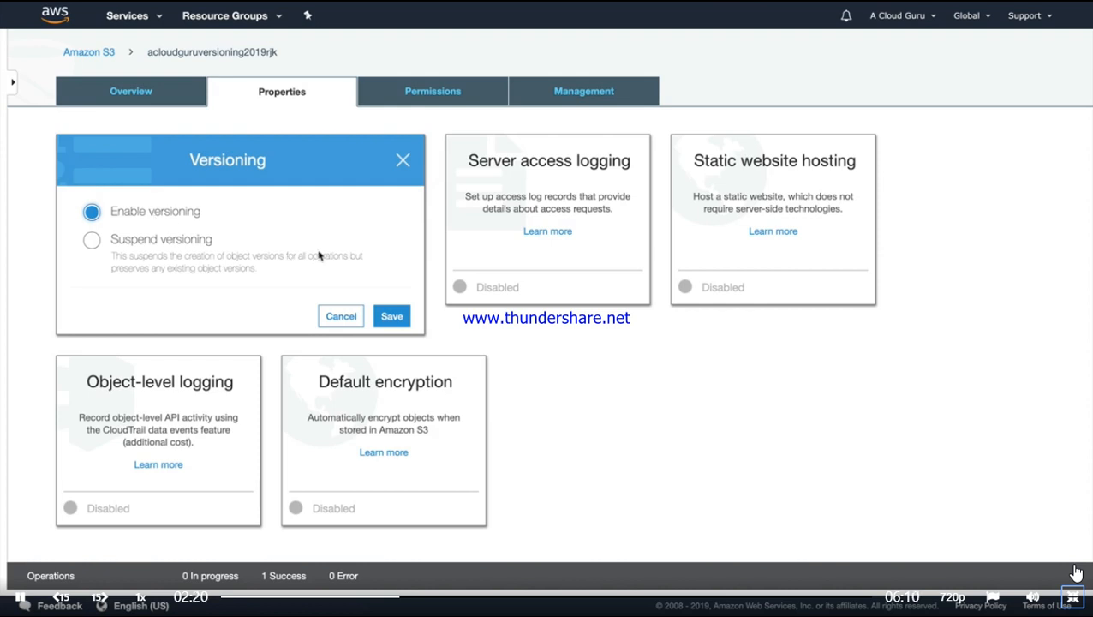
left_click(388, 317)
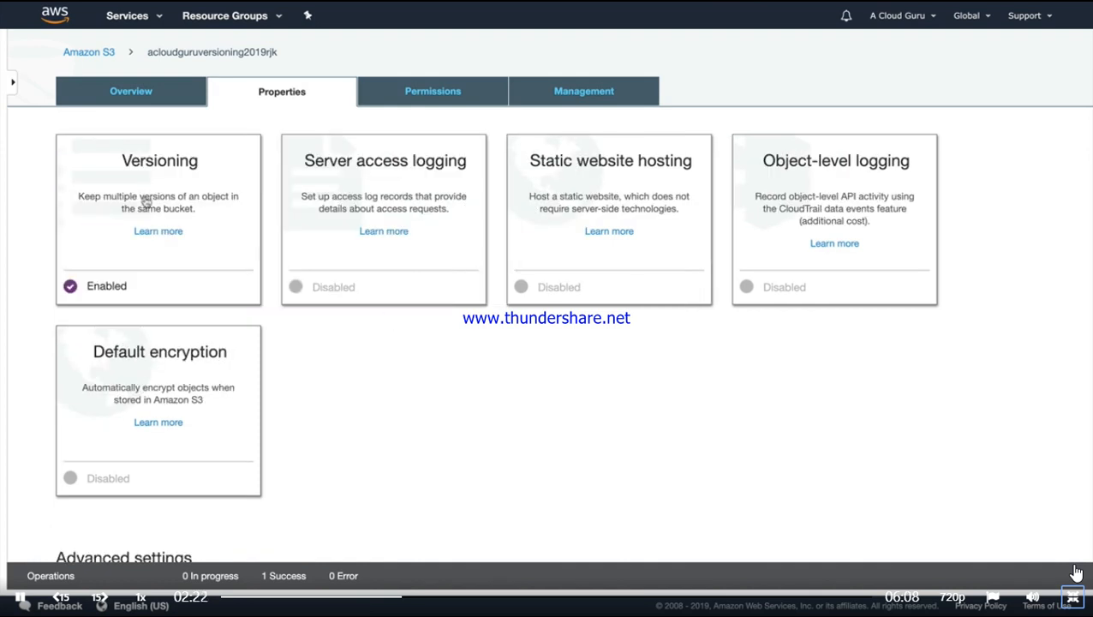
left_click(138, 192)
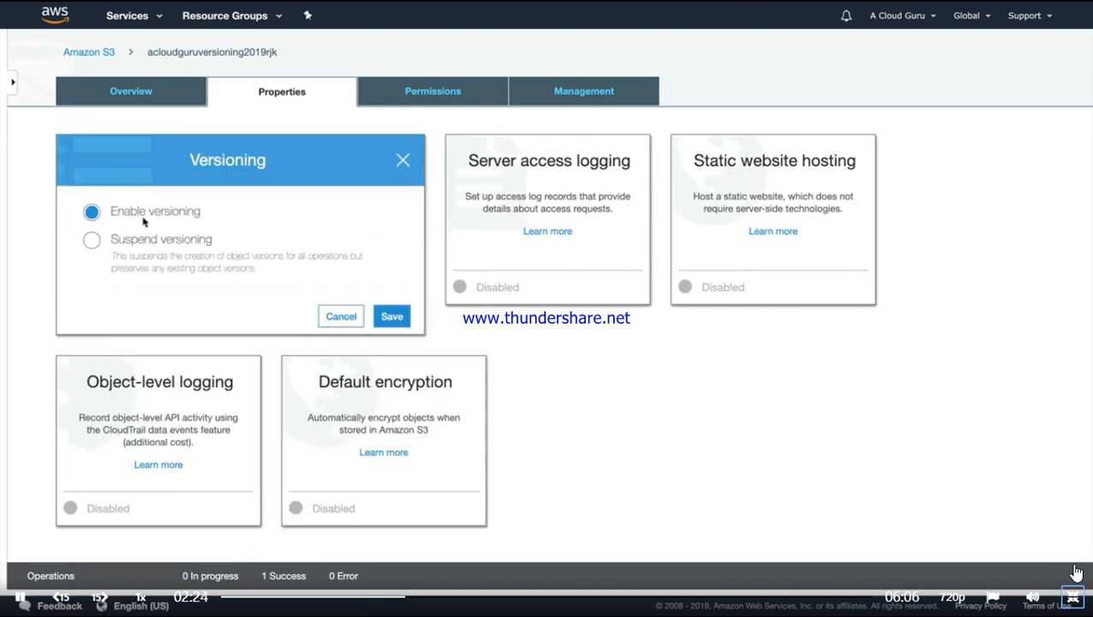
left_click(341, 316)
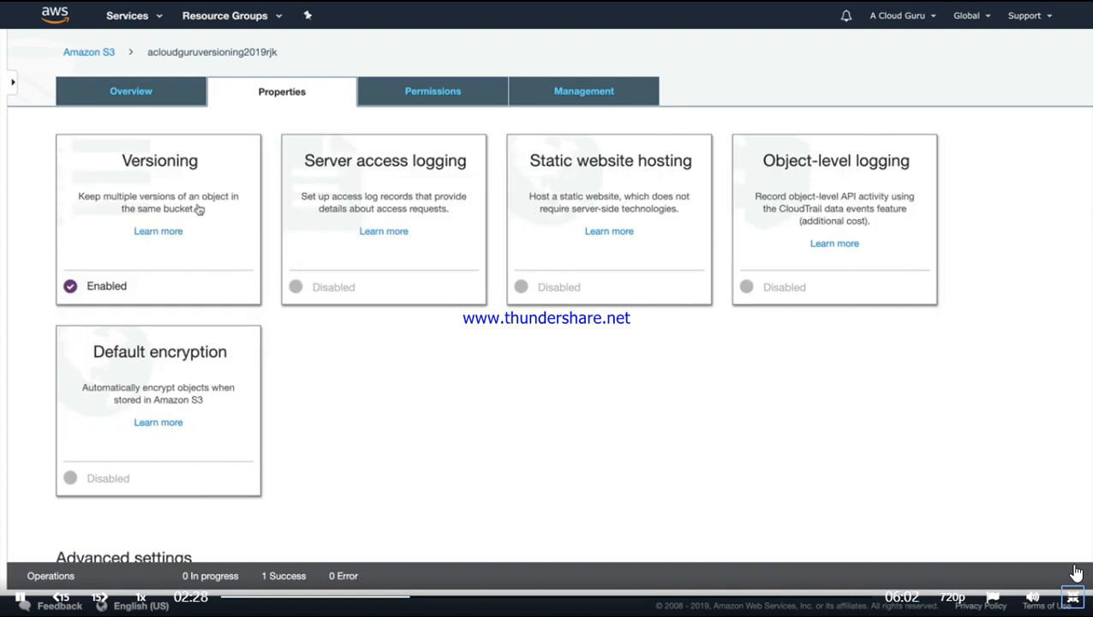
Upload HelloCloudGurus.txt from the computer to the acloudguruversioning2019rjk bucket with the default permissions and properties.
left_click(103, 55)
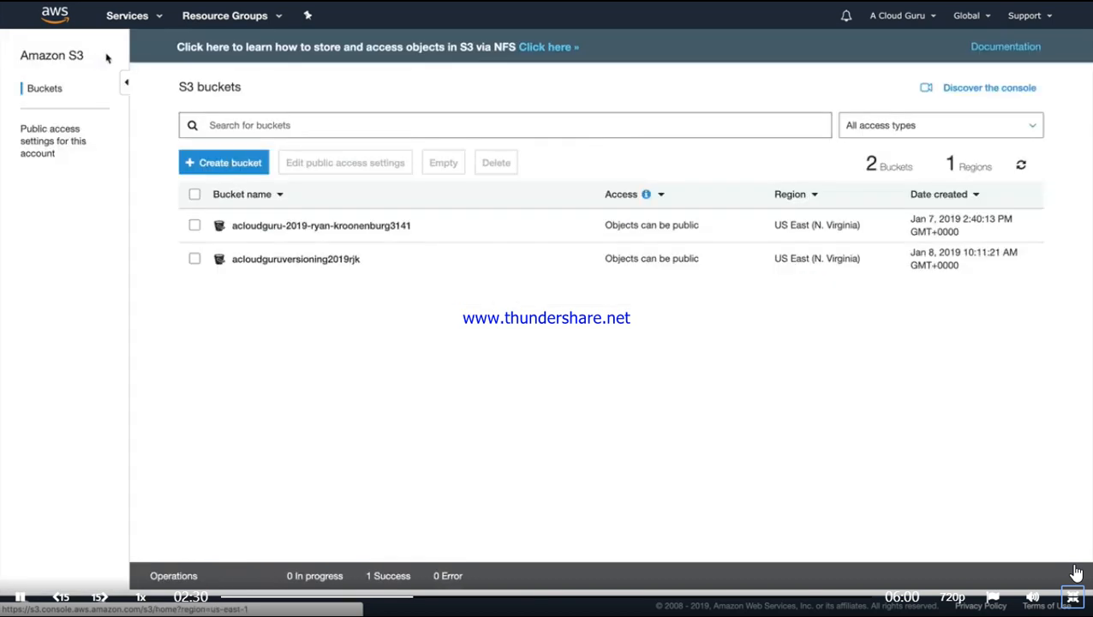
left_click(317, 260)
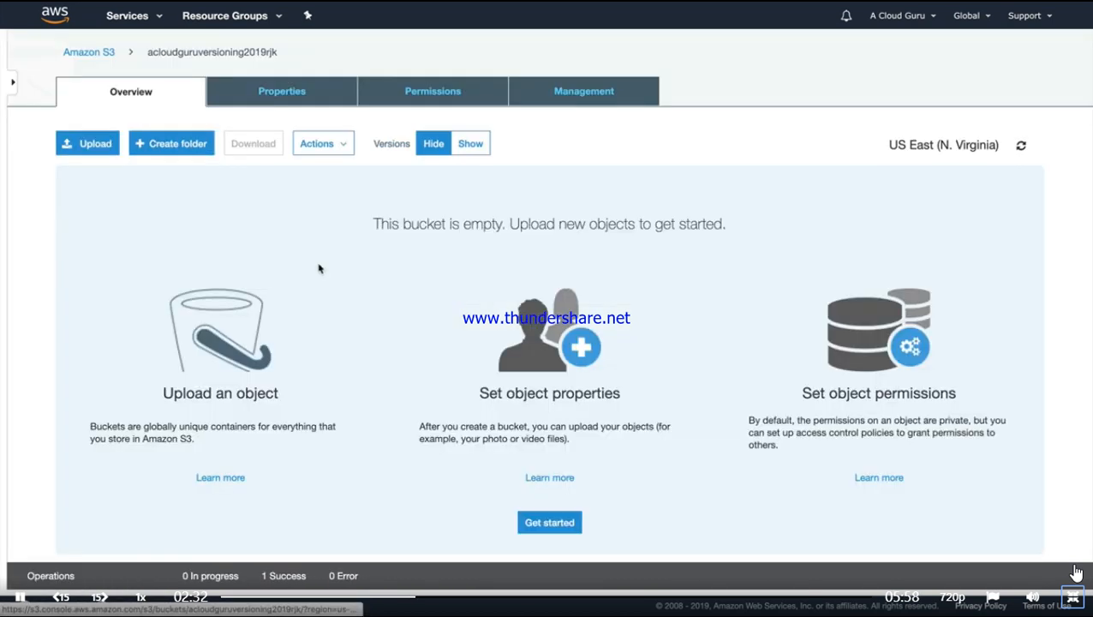
left_click(96, 148)
left_click(549, 304)
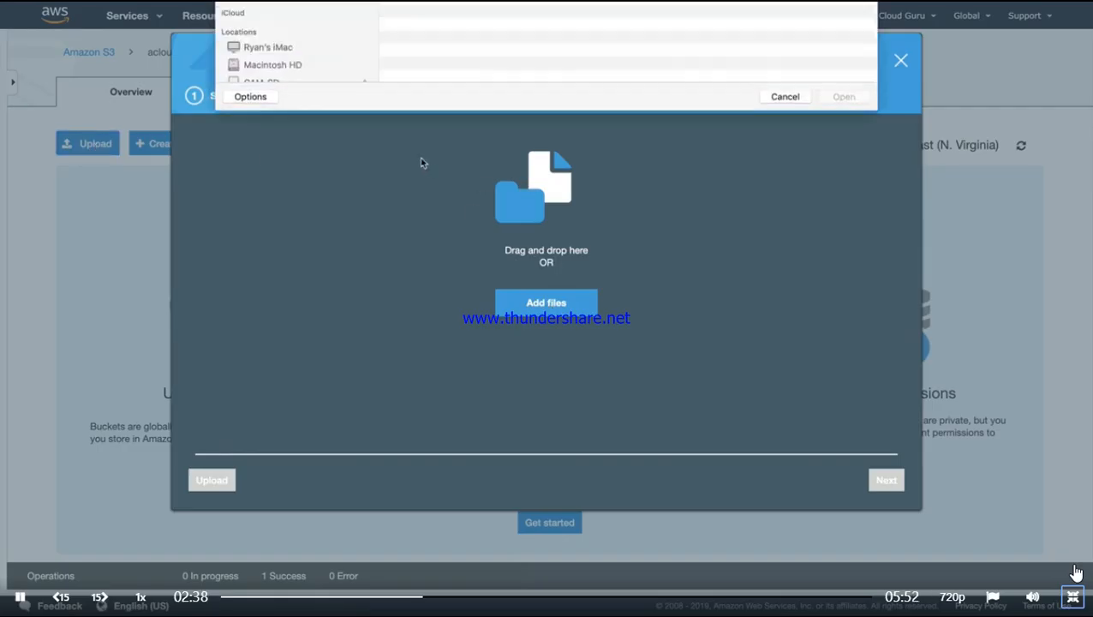
double_click(411, 70)
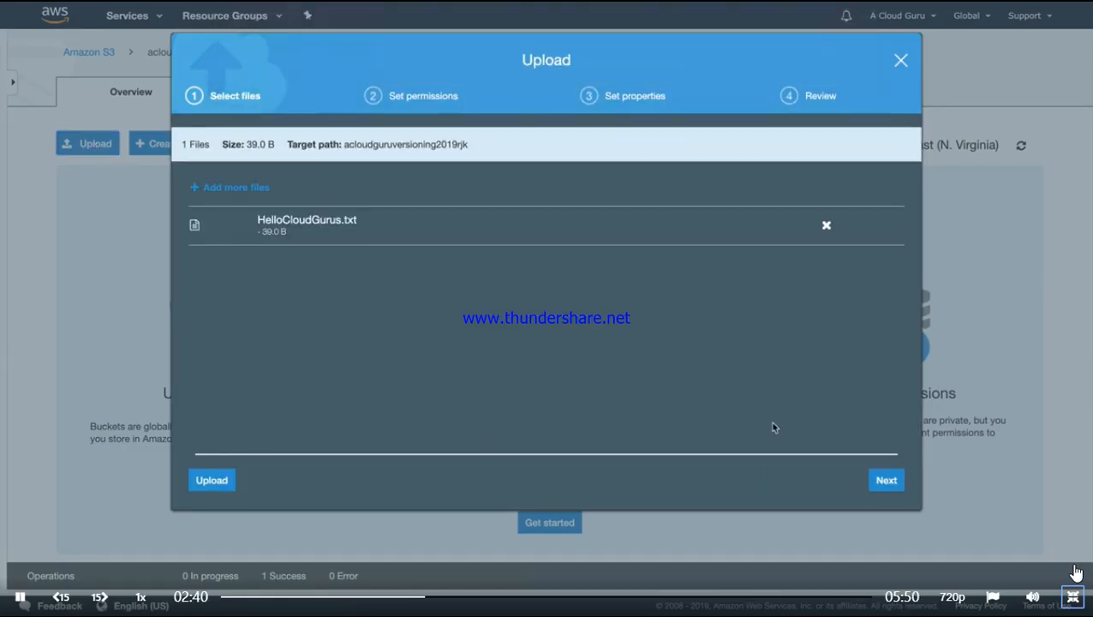
left_click(216, 480)
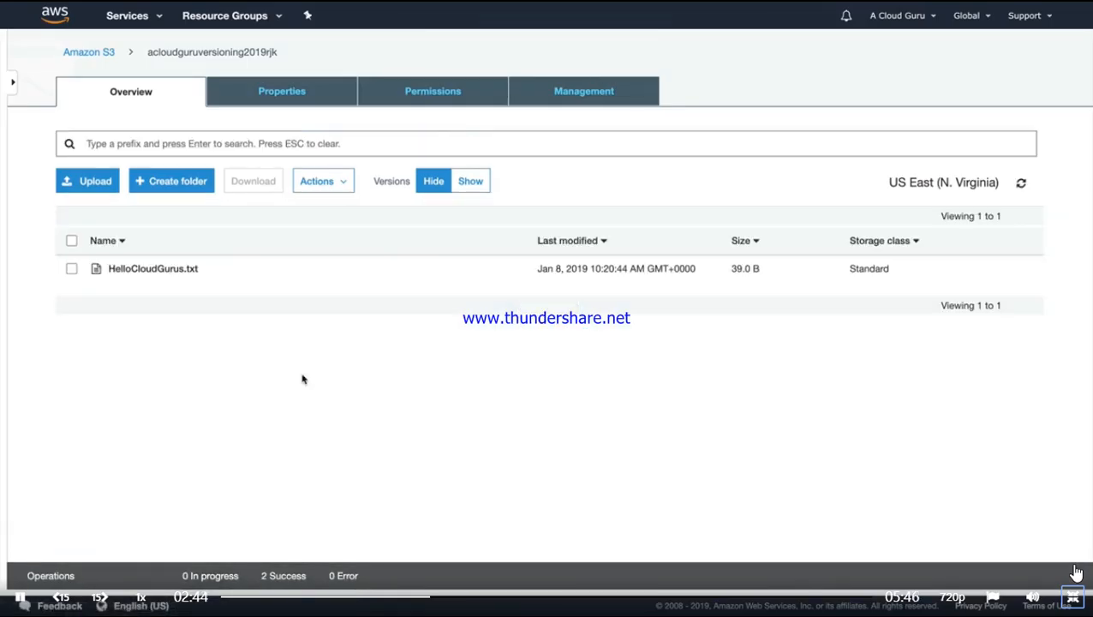
Make the HelloCloudGurus.txt object in the bucket public.
left_click(71, 269)
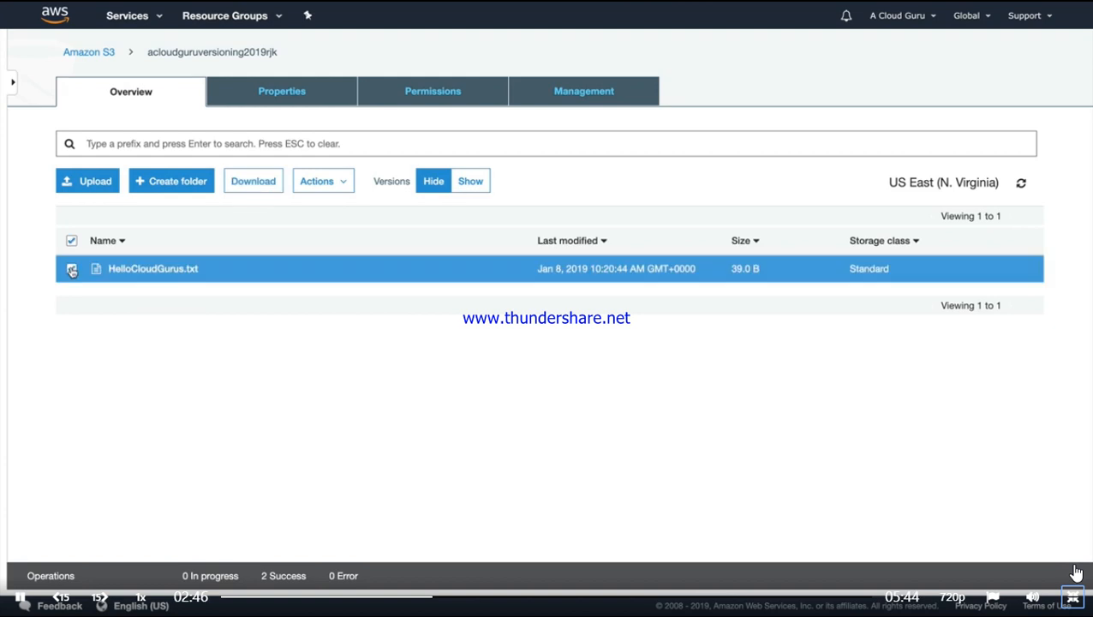
left_click(340, 188)
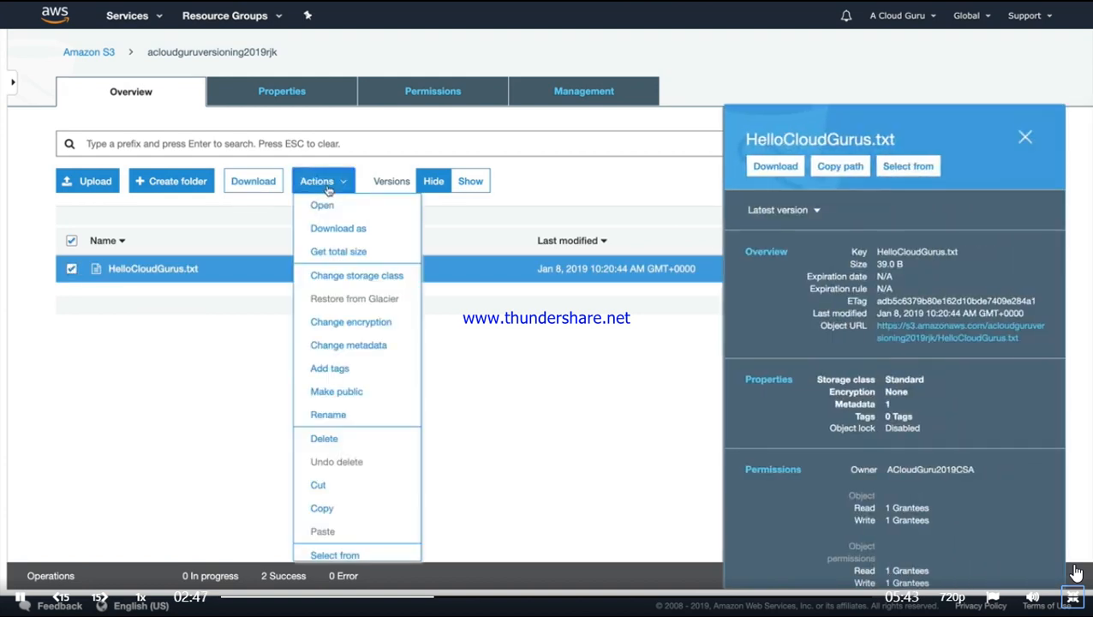
left_click(340, 390)
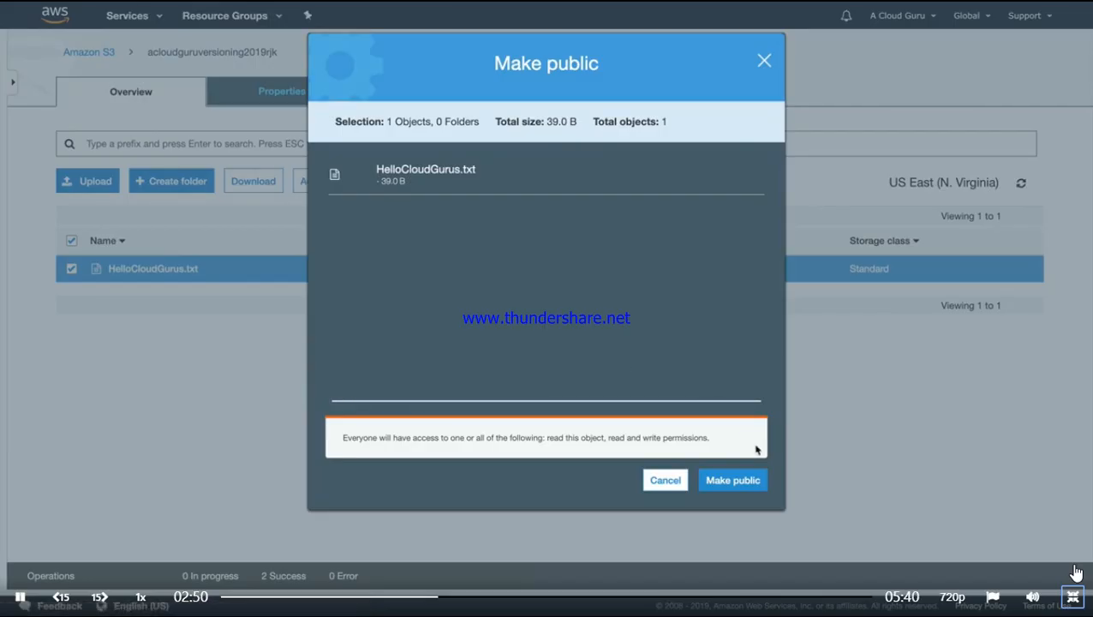
left_click(733, 482)
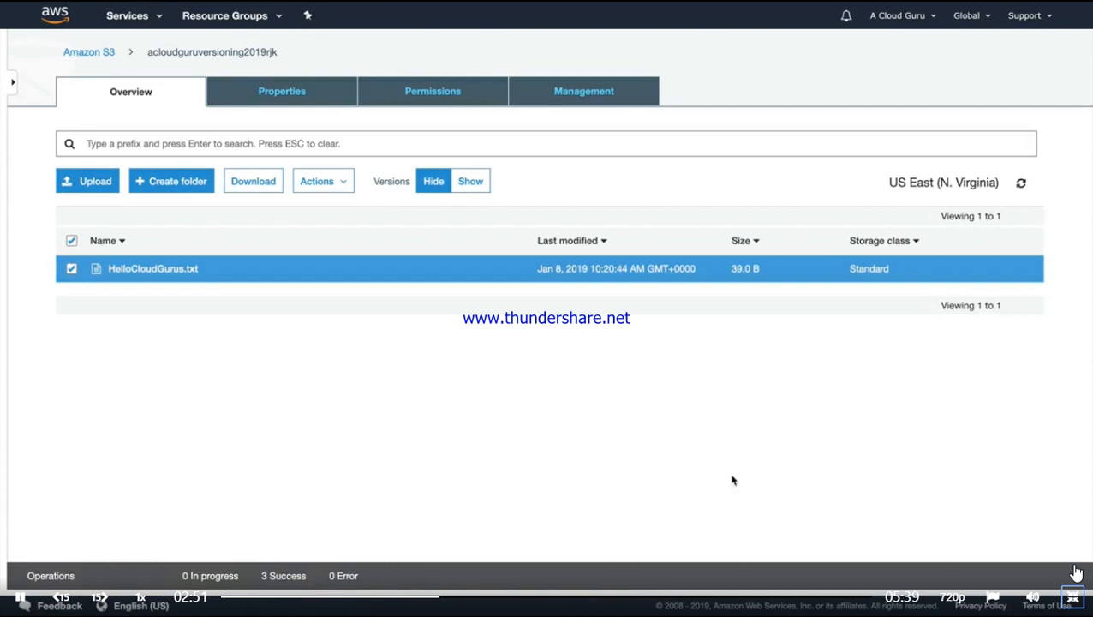
View the details of the HelloCloudGurus.txt object and open its object URL.
left_click(71, 271)
left_click(71, 271)
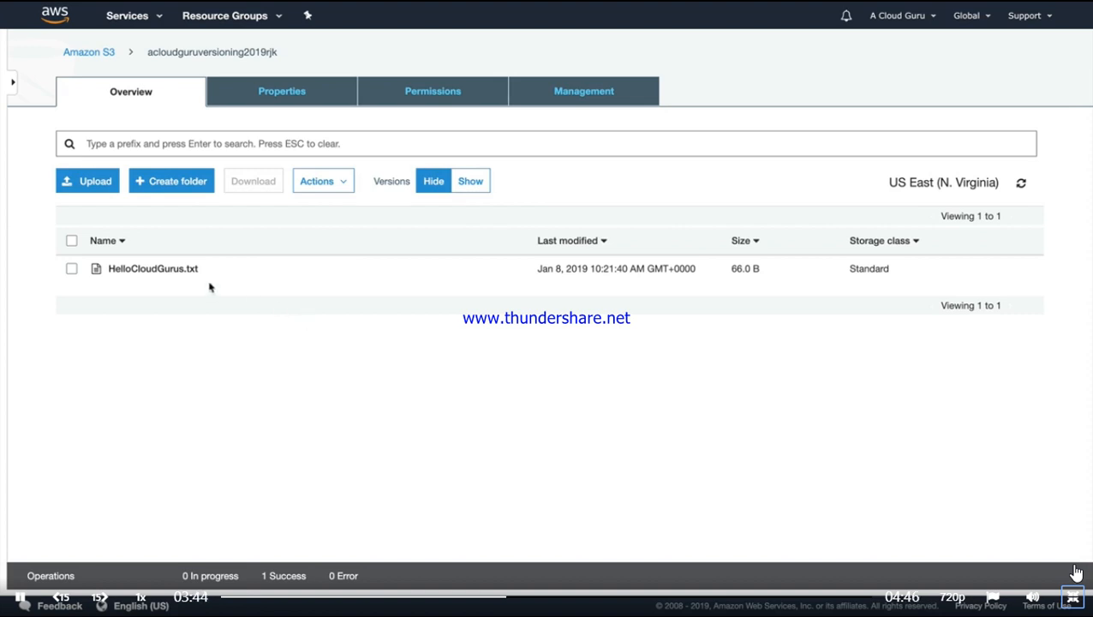
left_click(71, 269)
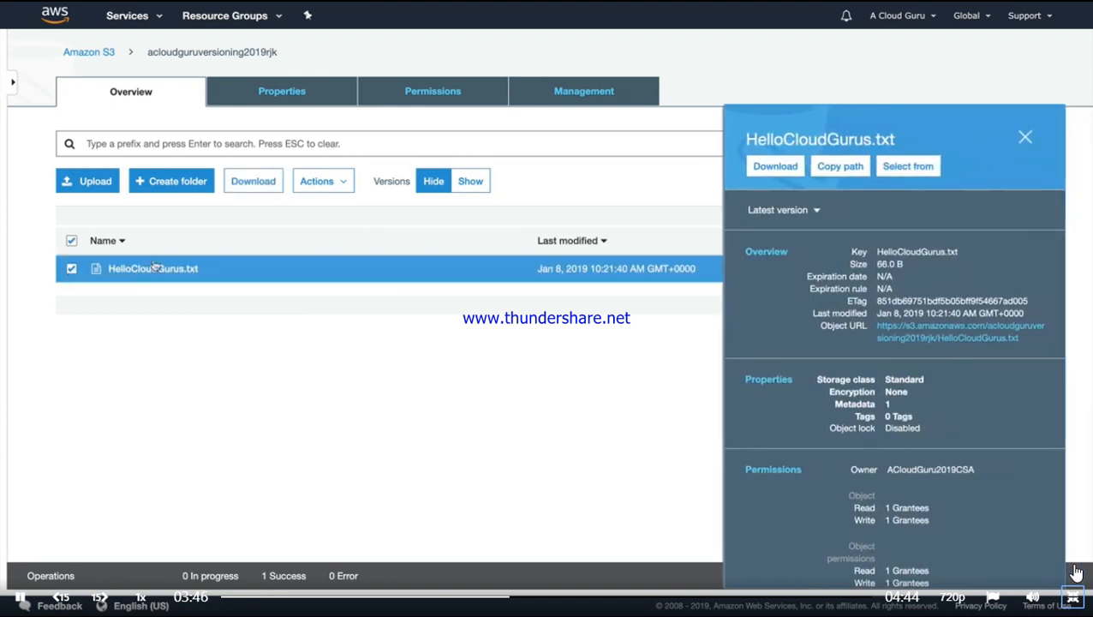
left_click(915, 338)
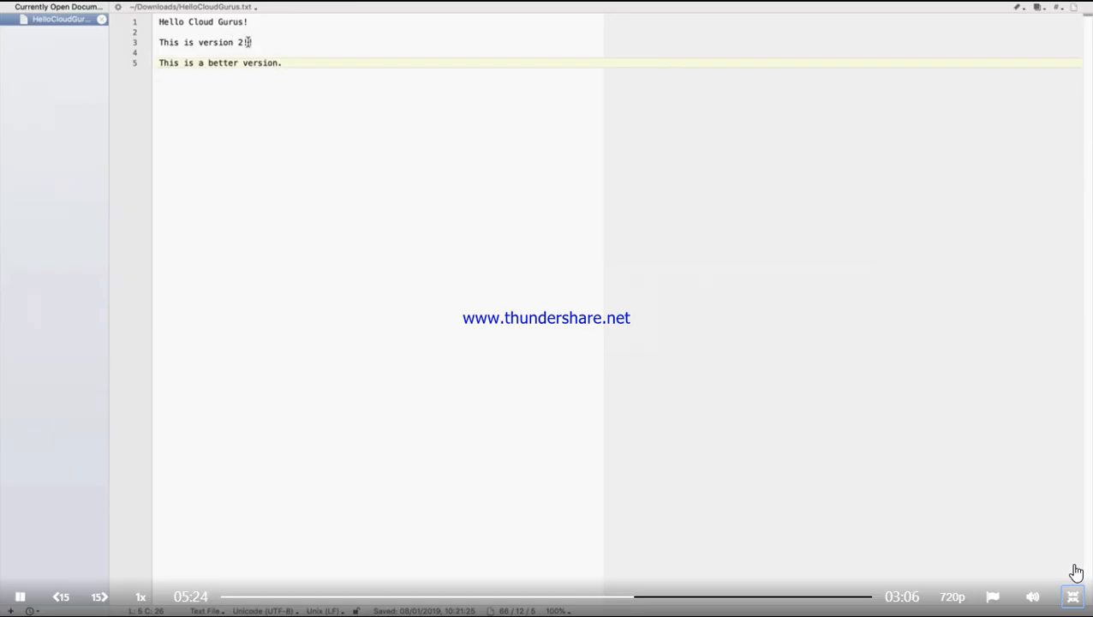
In the text editor, change HelloCloudGurus.txt to read "This is version 3!!" and "This is a best version.".
left_click(239, 43)
key("Delete")
type("3")
key("Down")
key("Down")
key("BackSpace")
key("BackSpace")
key("Delete")
key("Delete")
type("st")
Append a blank line and the line "dasjhkfkljasdhwlkjads" at the end of HelloCloudGurus.txt.
key("Return")
key("Return")
type("dasjhkfkljasdhwlkjads")
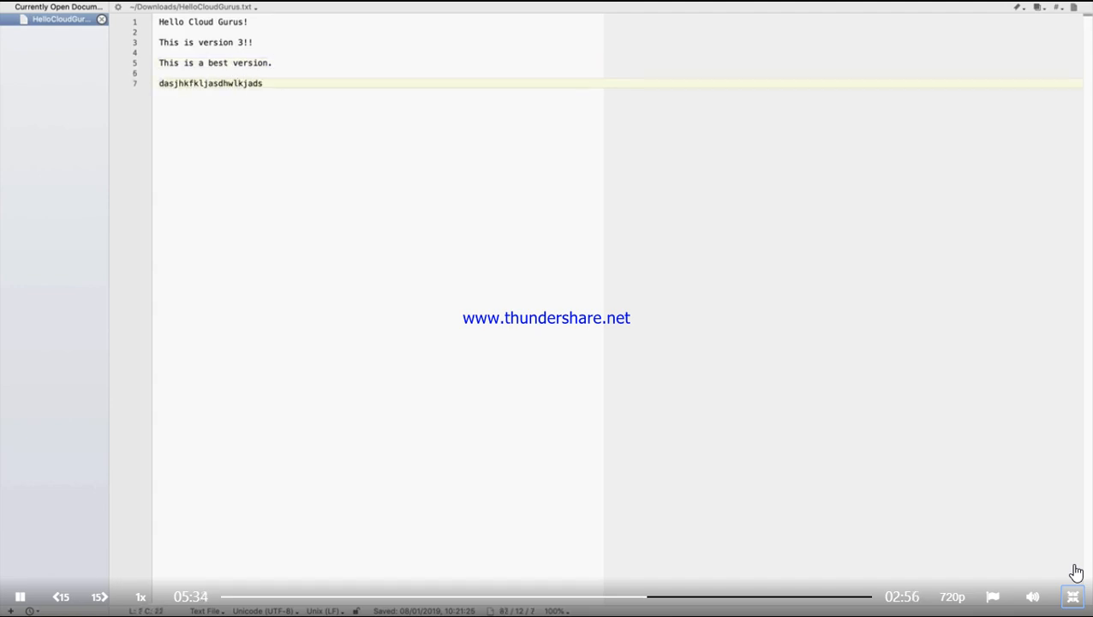
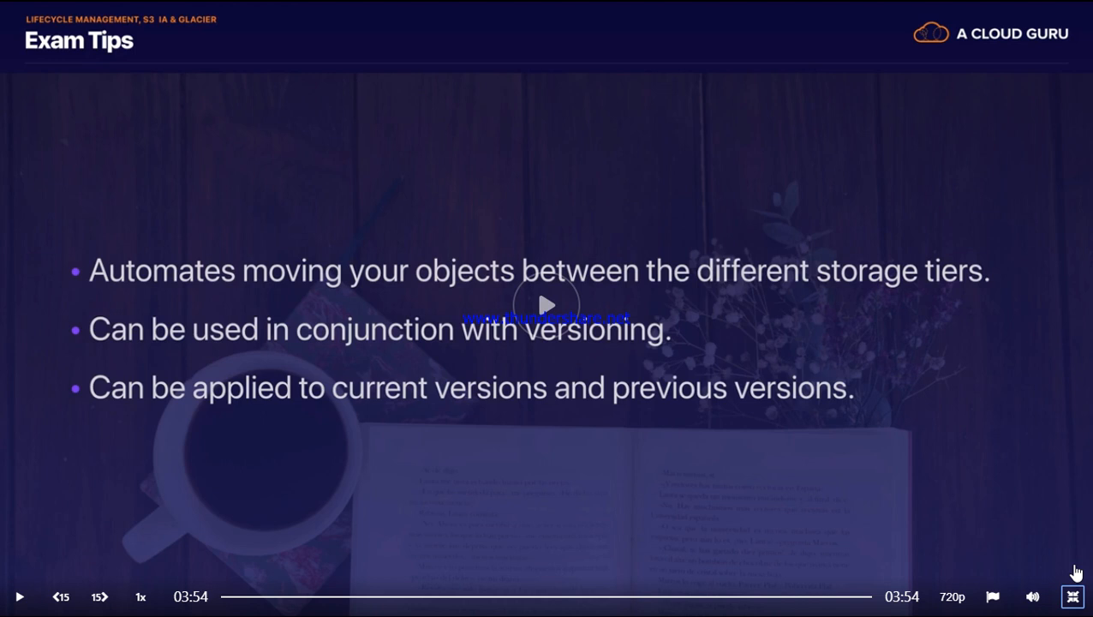
left_click(1073, 591)
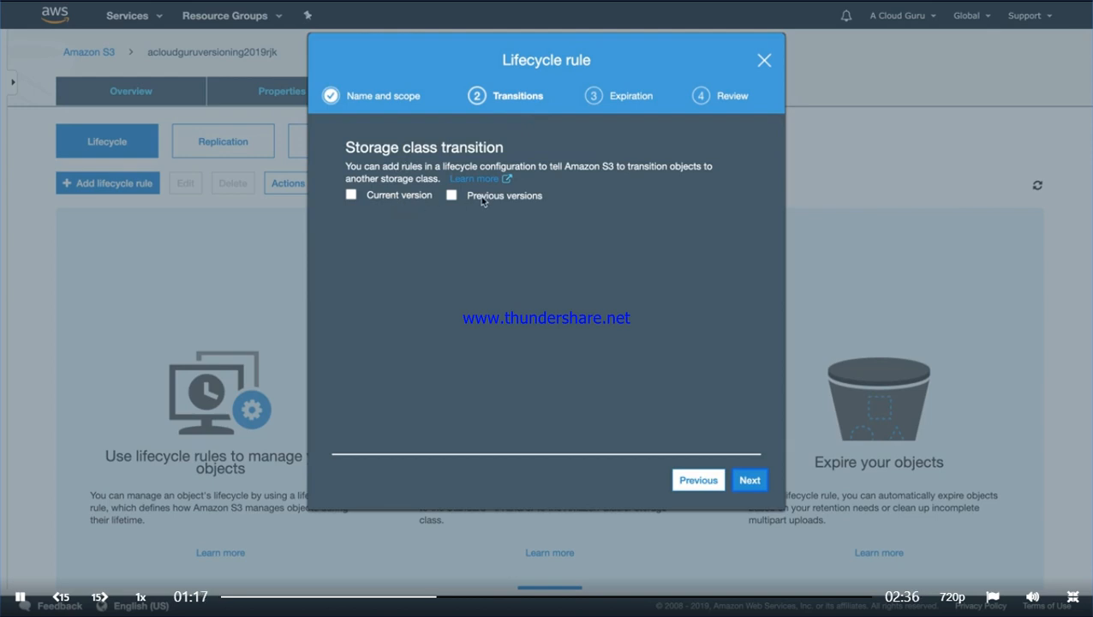
Enable lifecycle transitions for current and previous versions, moving current versions to Standard-IA after 30 days and to Amazon Glacier after 60 days.
left_click(369, 195)
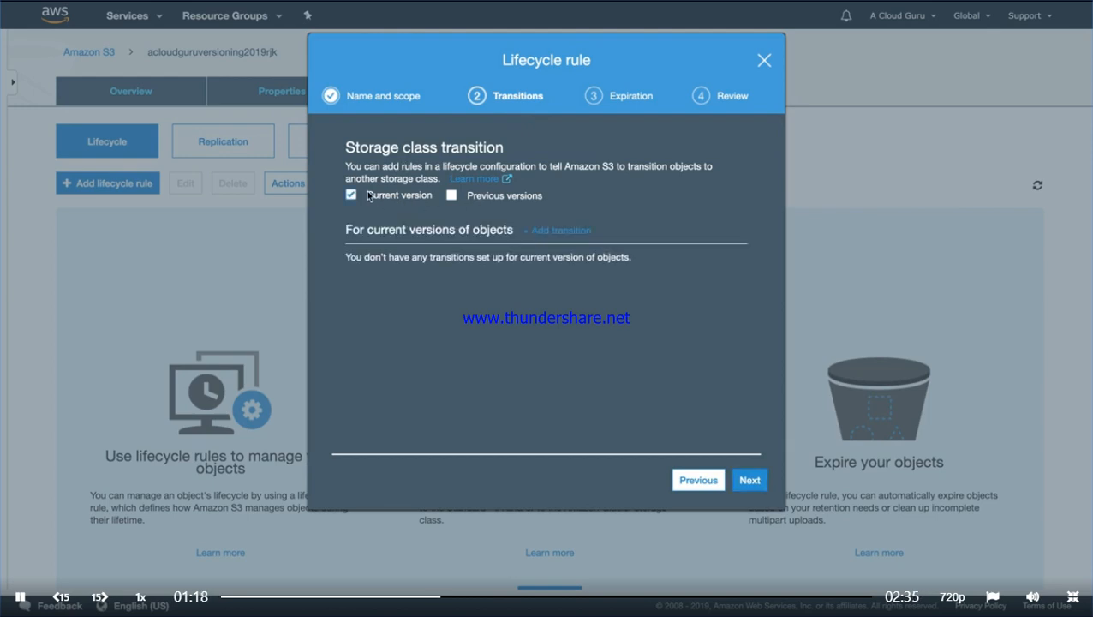
left_click(484, 197)
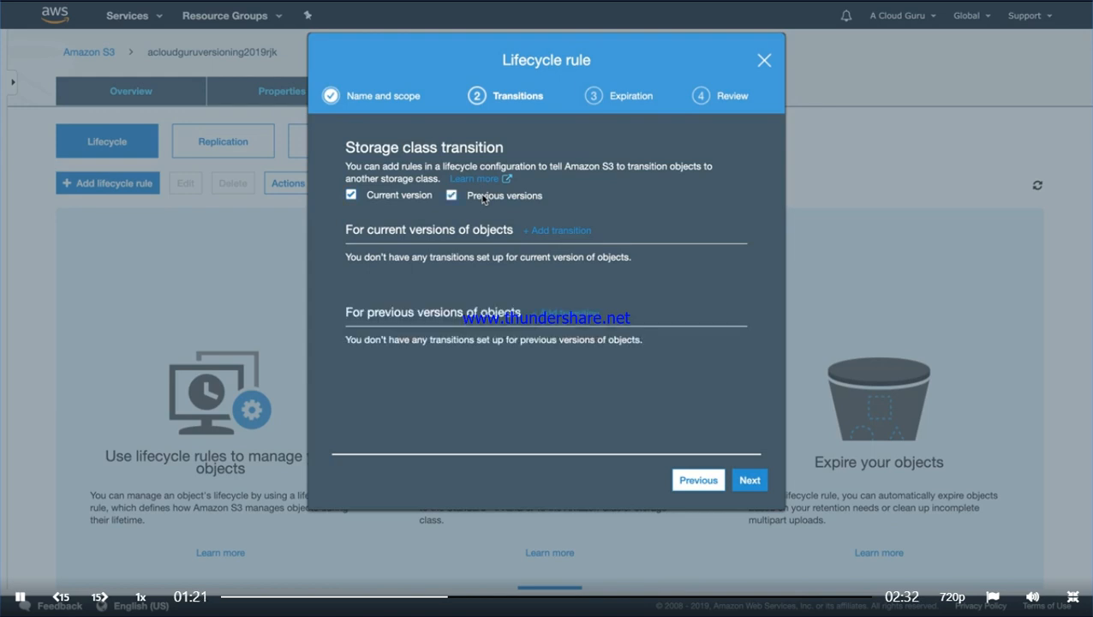
left_click(555, 233)
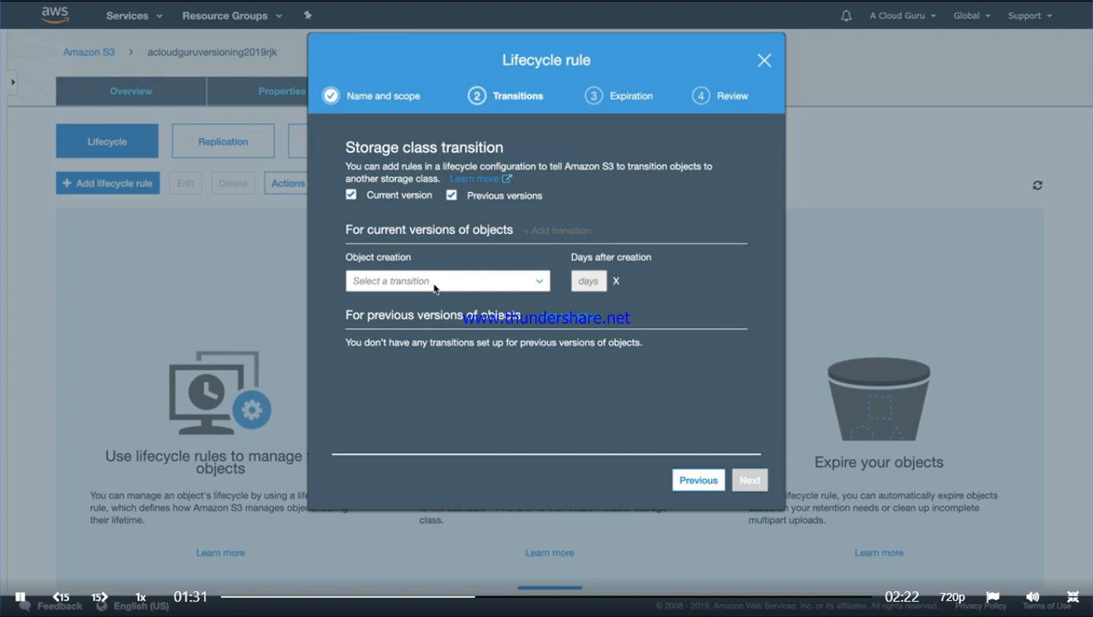
left_click(397, 283)
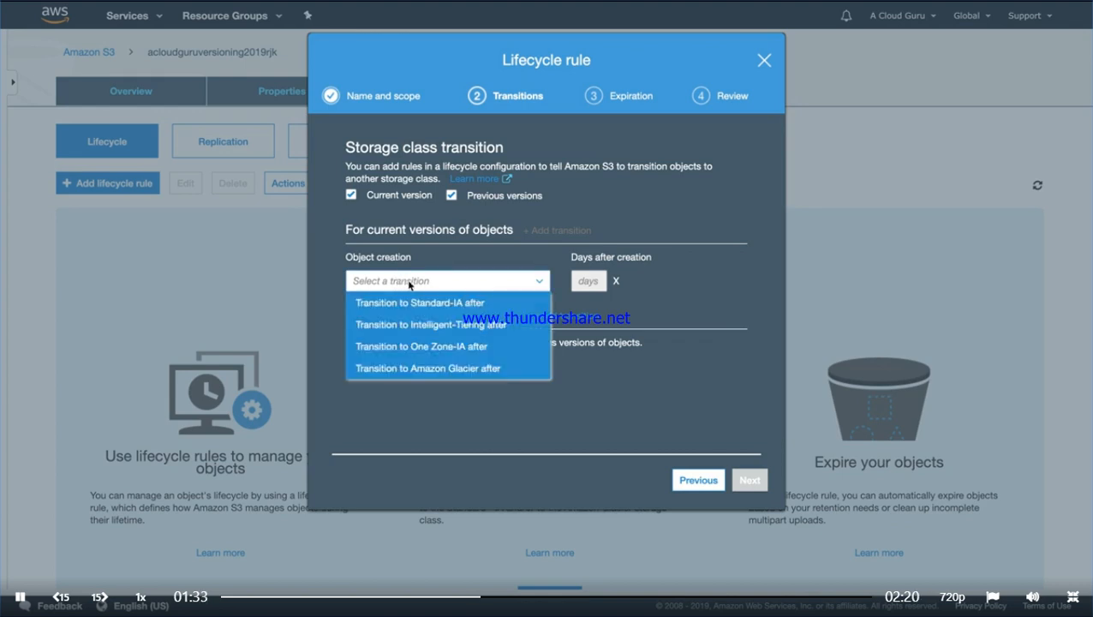
left_click(433, 305)
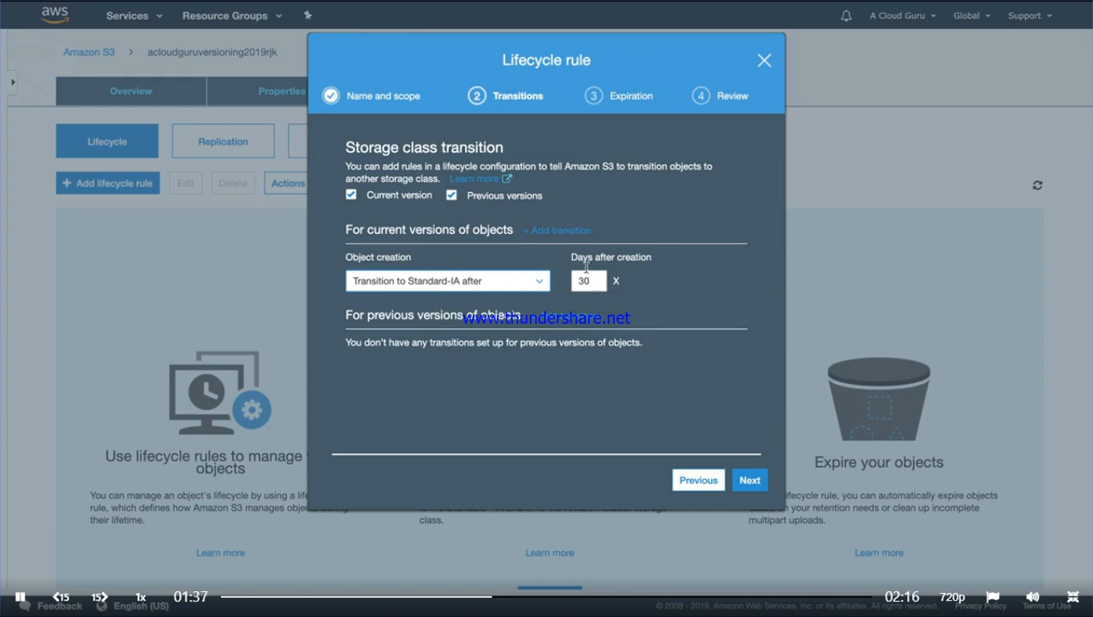
left_click(573, 234)
left_click(417, 315)
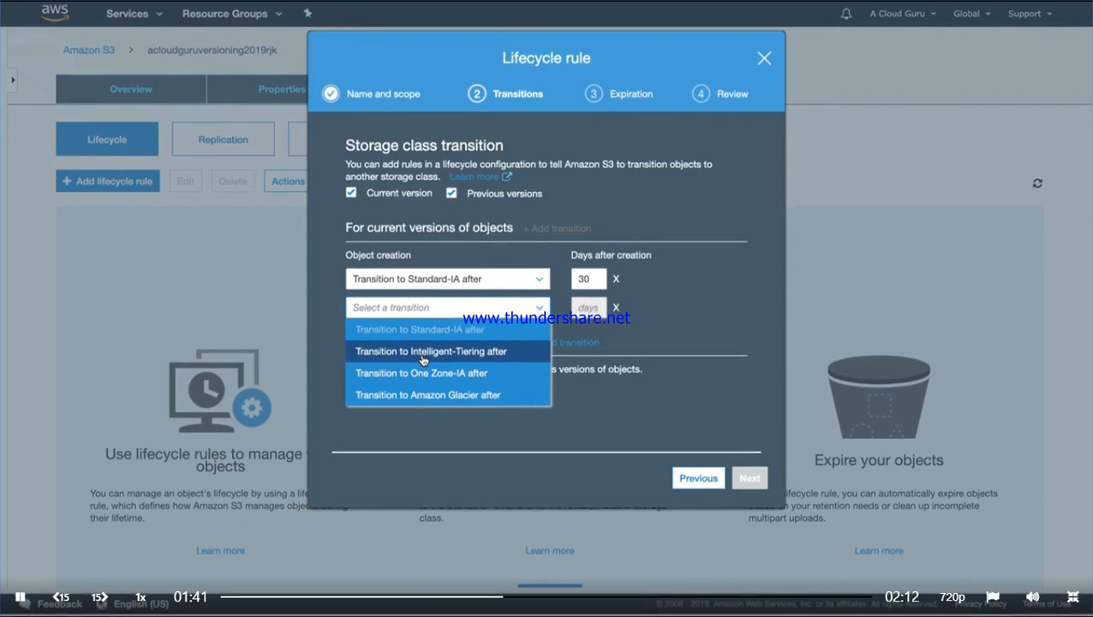
left_click(462, 397)
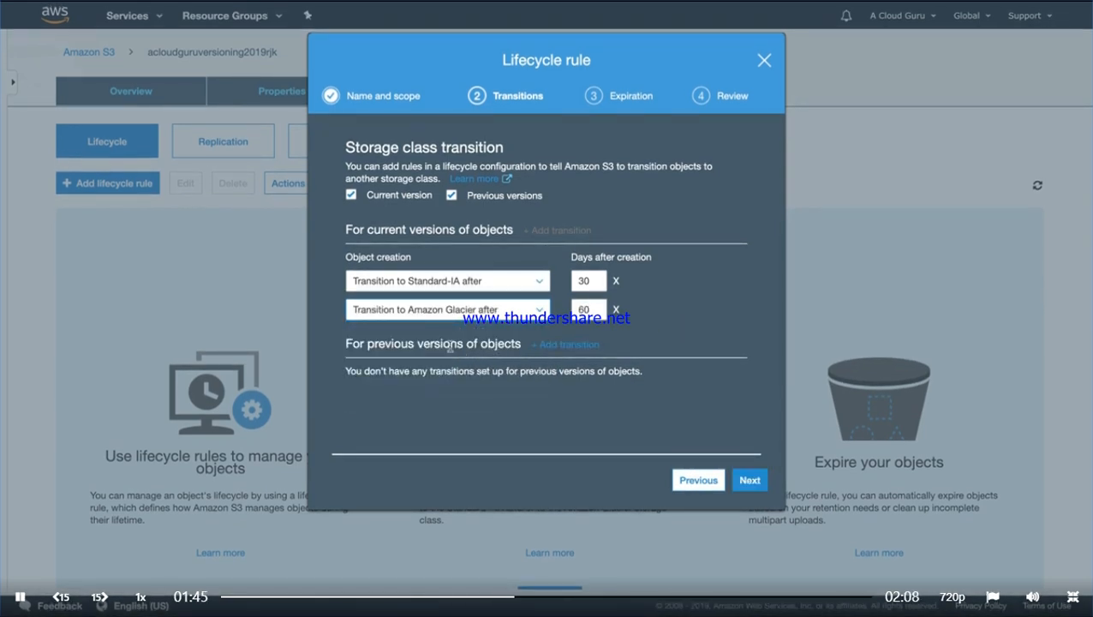
Add transitions for previous object versions to Standard-IA after 30 days and to Amazon Glacier after 60 days.
left_click(571, 346)
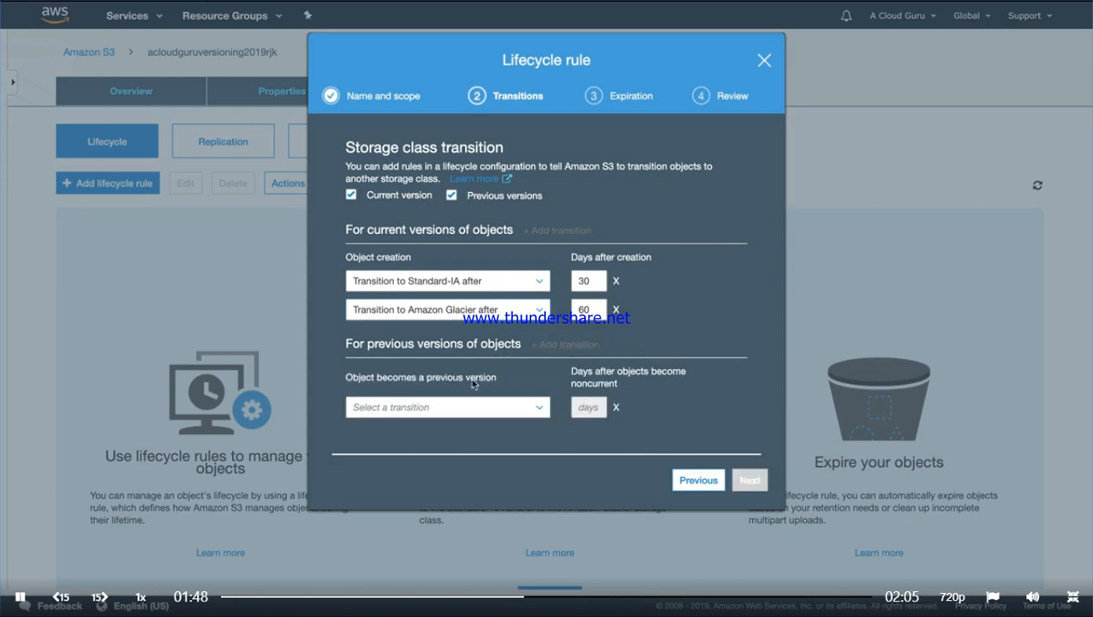
left_click(424, 409)
left_click(428, 428)
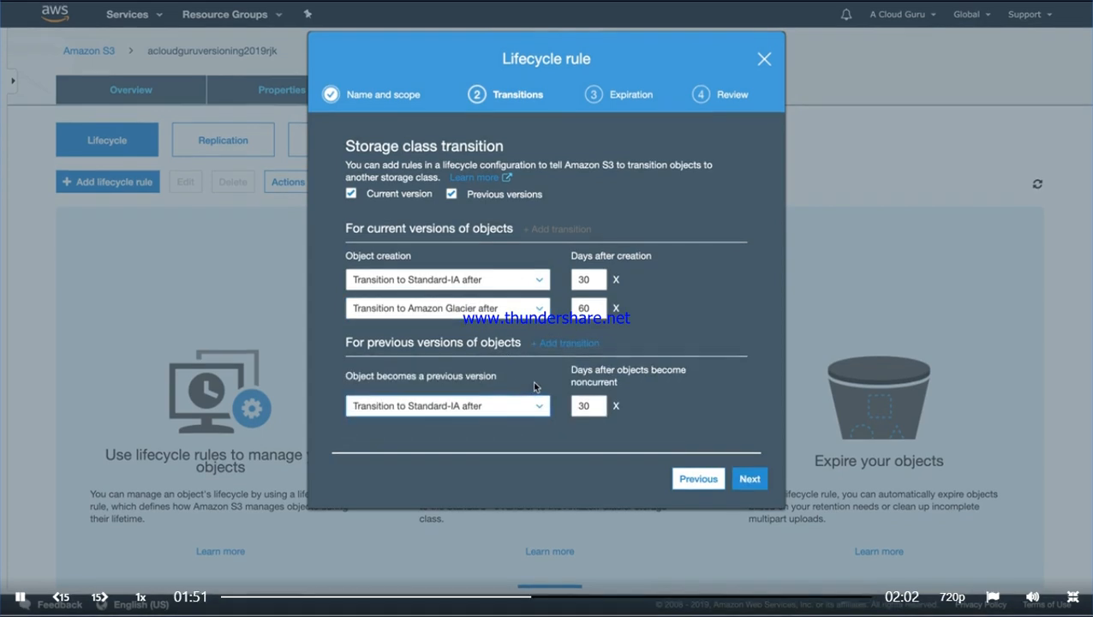
left_click(565, 347)
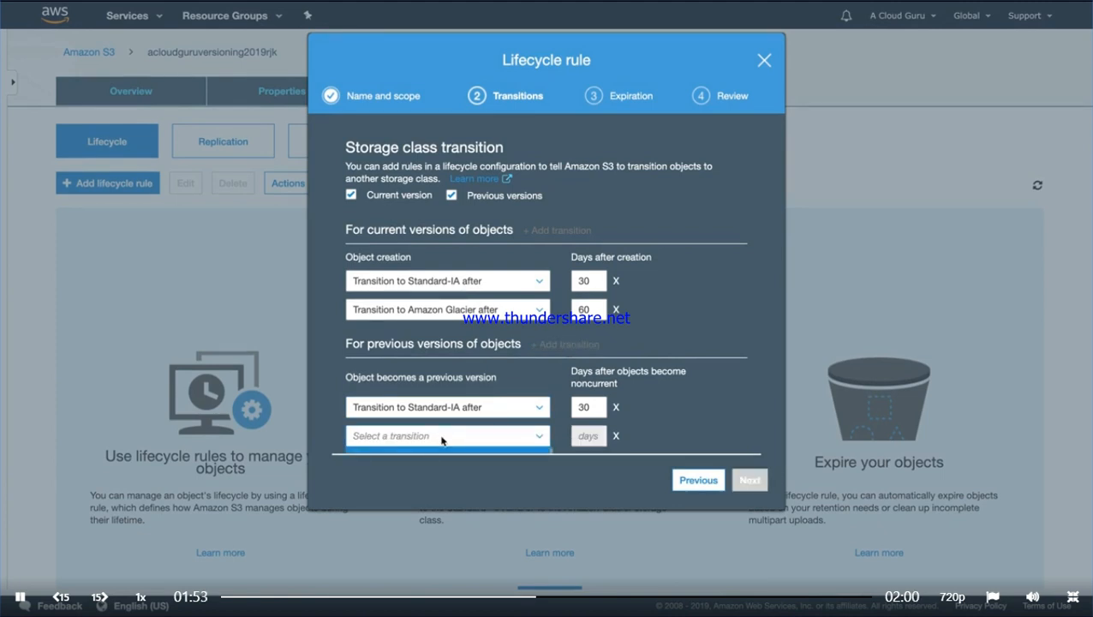
left_click(442, 437)
left_click(442, 442)
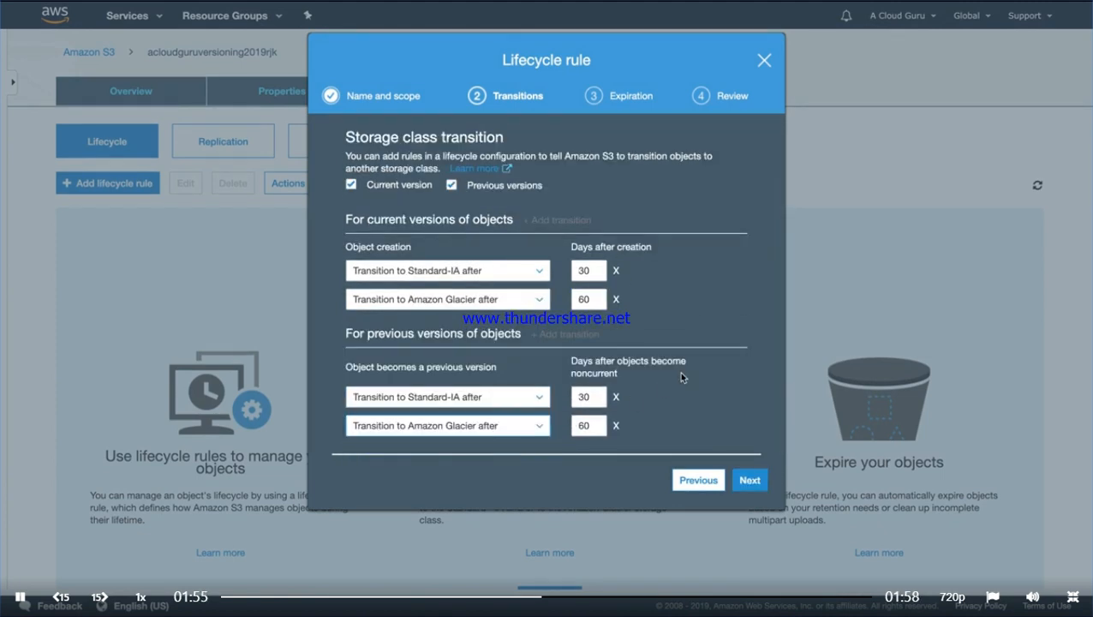
Configure the lifecycle rule's expiration for current and previous versions, expiring current versions 425 days after object creation.
left_click(750, 480)
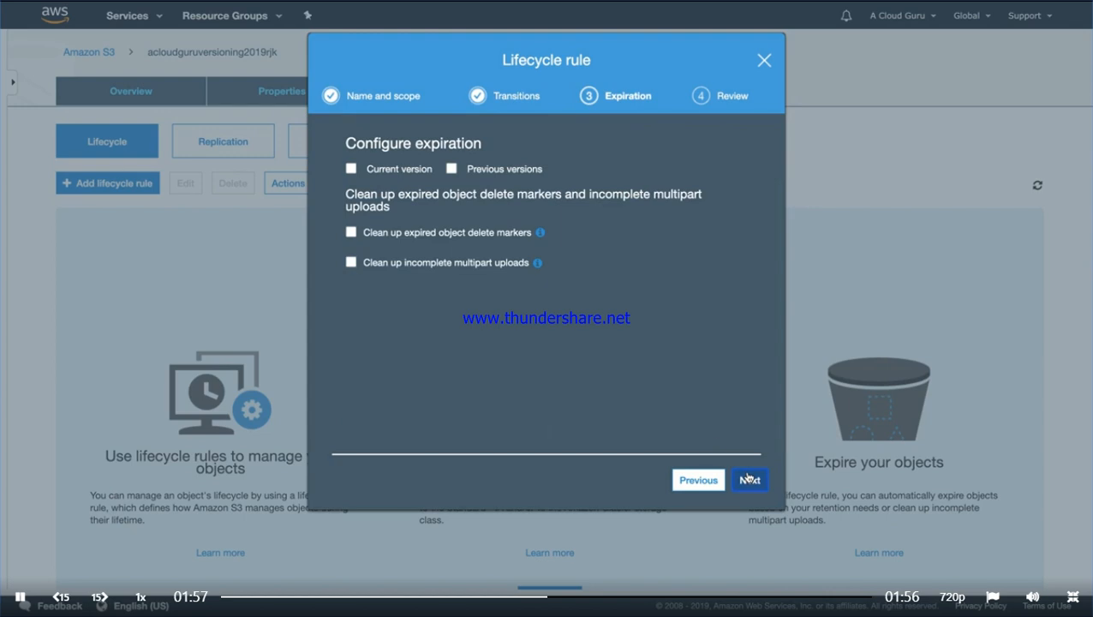
left_click(401, 170)
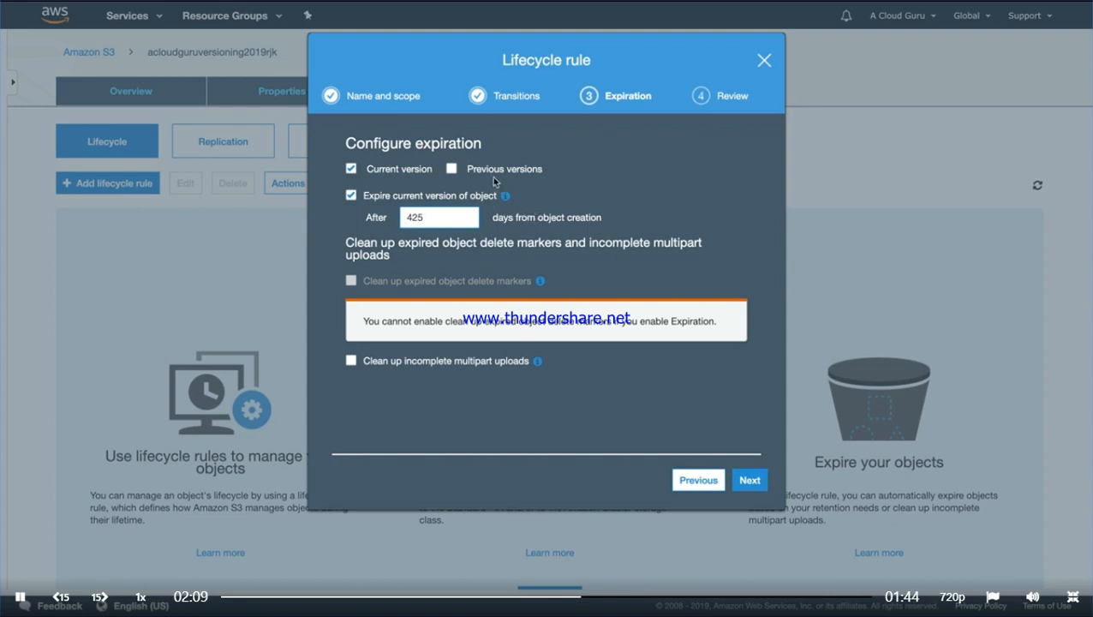
left_click(494, 172)
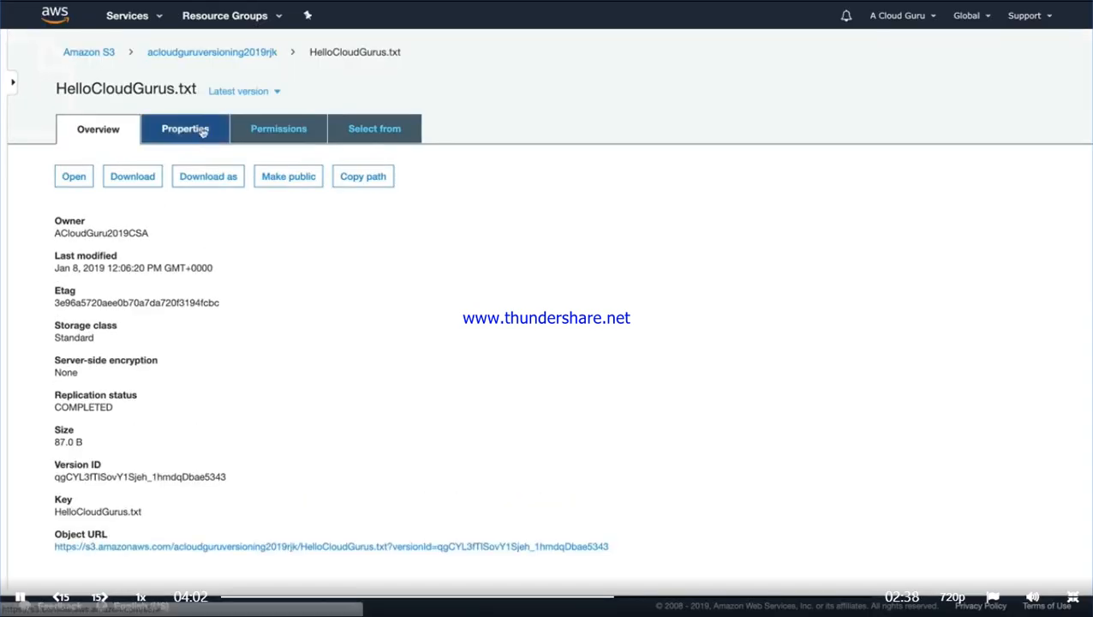
Show the object versions in the crossregionreplication542322423 bucket and reopen the acloudguruversioning2019rjk bucket.
left_click(223, 54)
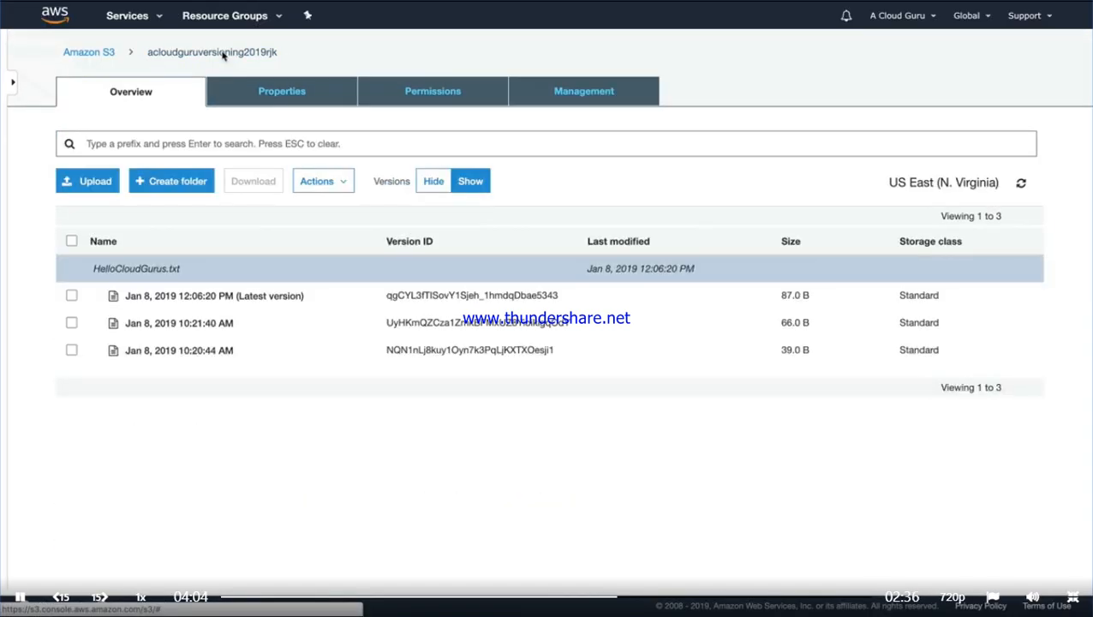
left_click(96, 51)
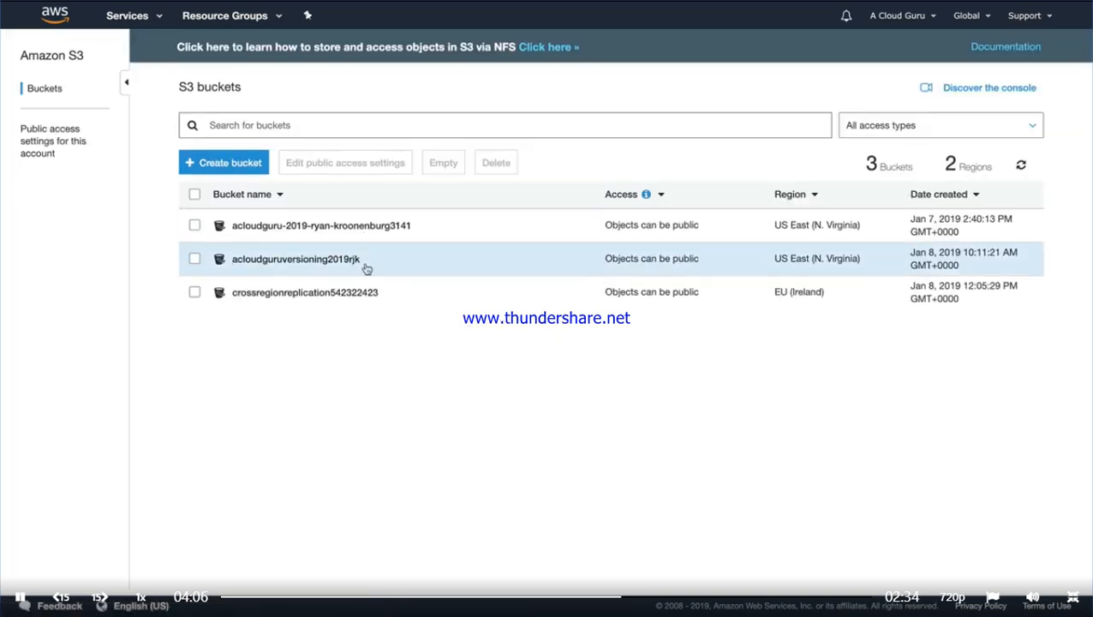
left_click(347, 293)
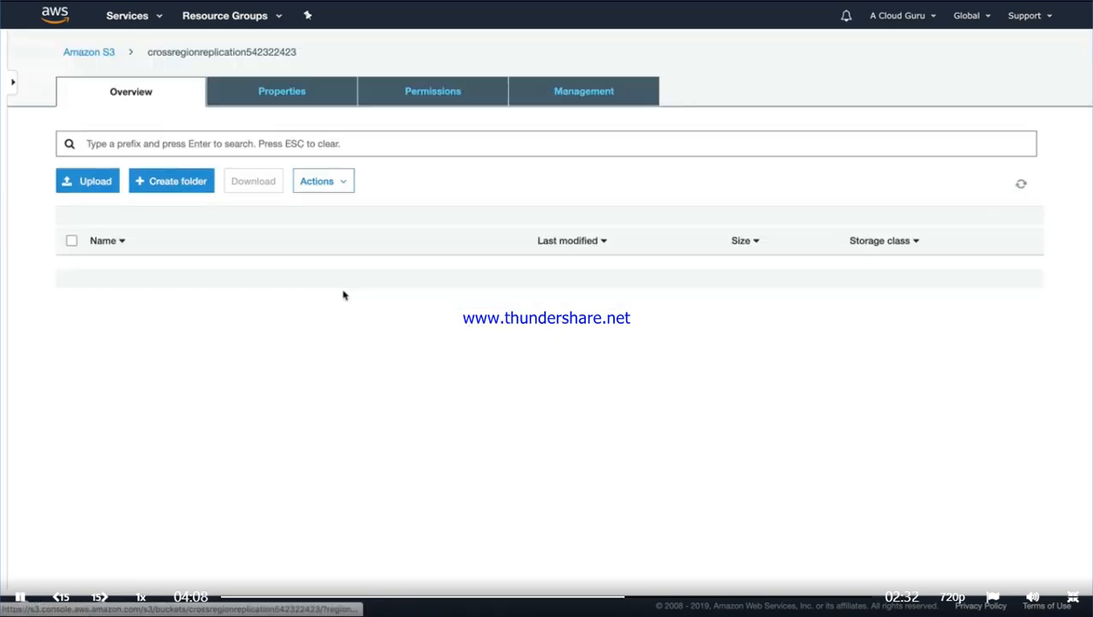
left_click(473, 182)
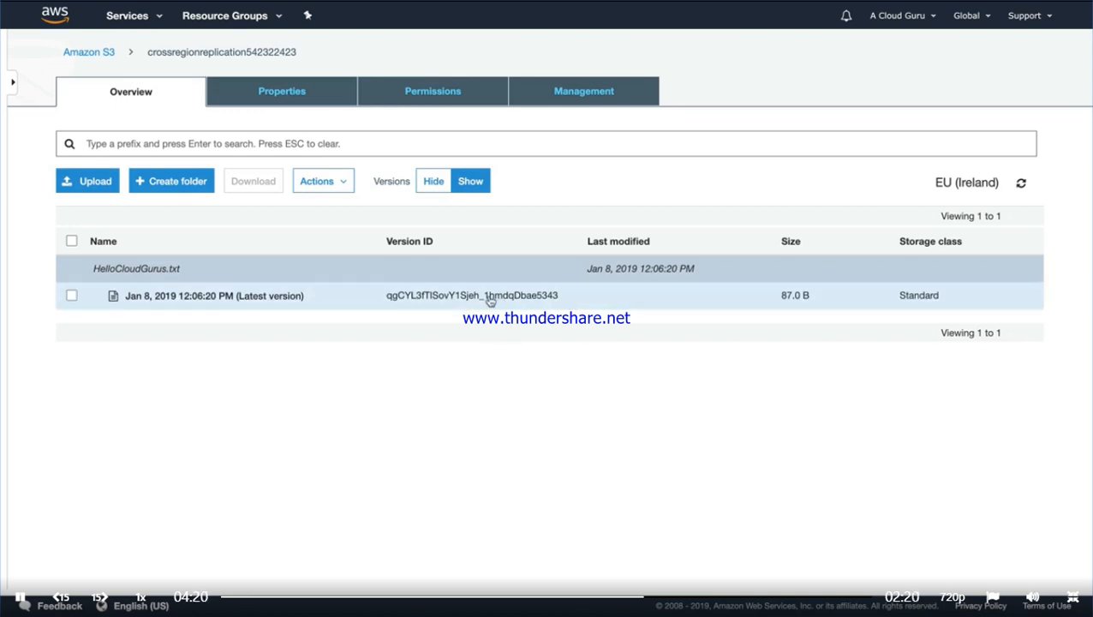
left_click(86, 52)
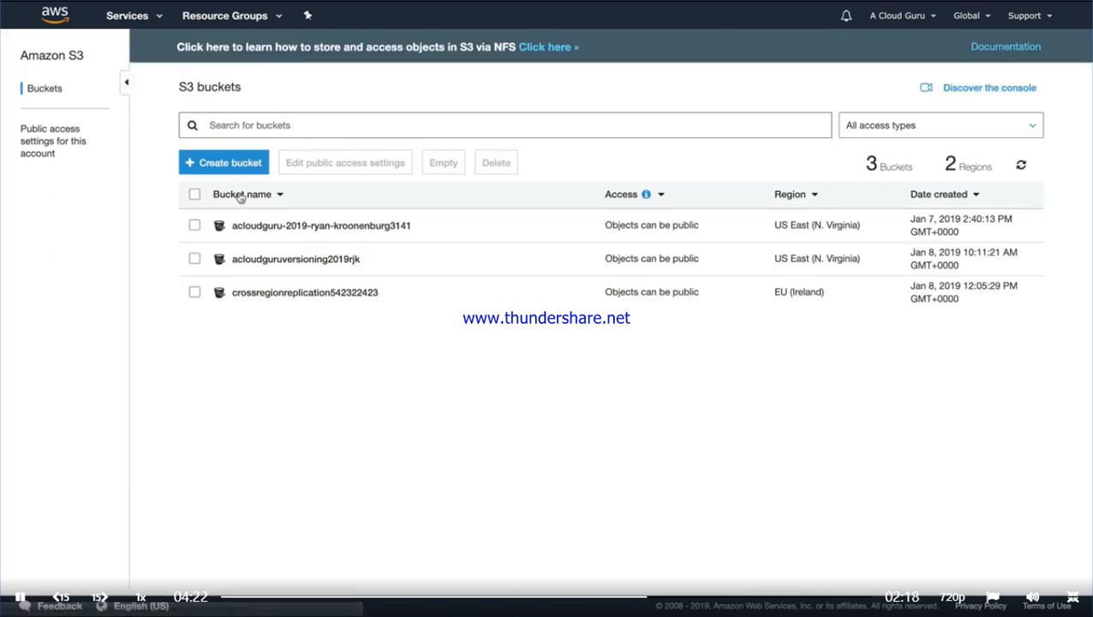
left_click(328, 259)
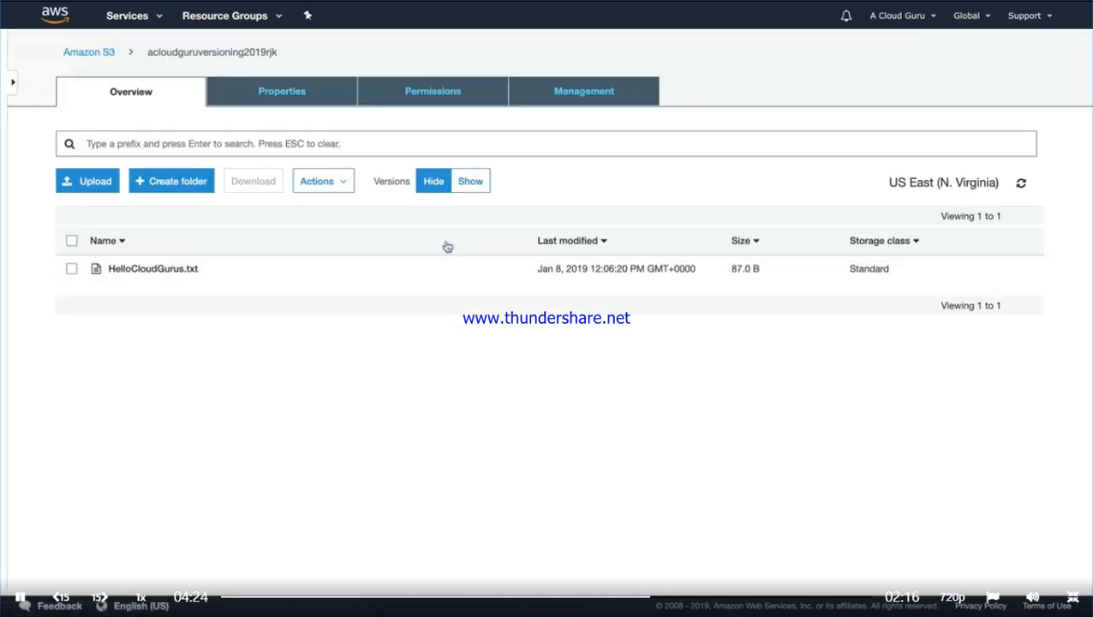
Check the object versions in the acloudguruversioning2019rjk bucket, then hide them and delete HelloCloudGurus.txt.
left_click(473, 182)
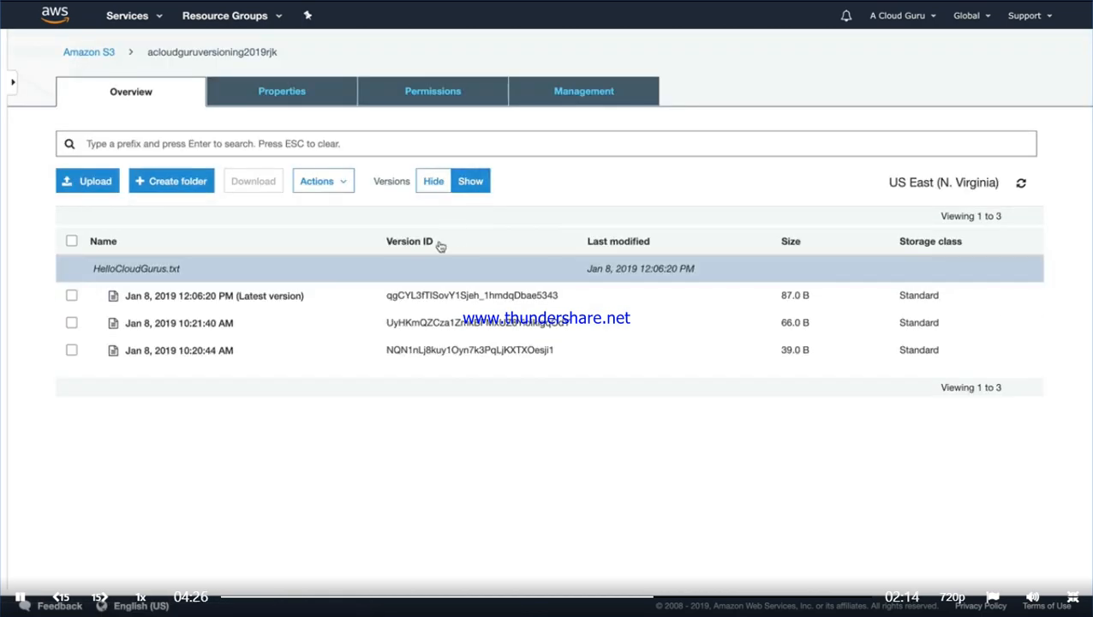
left_click(431, 190)
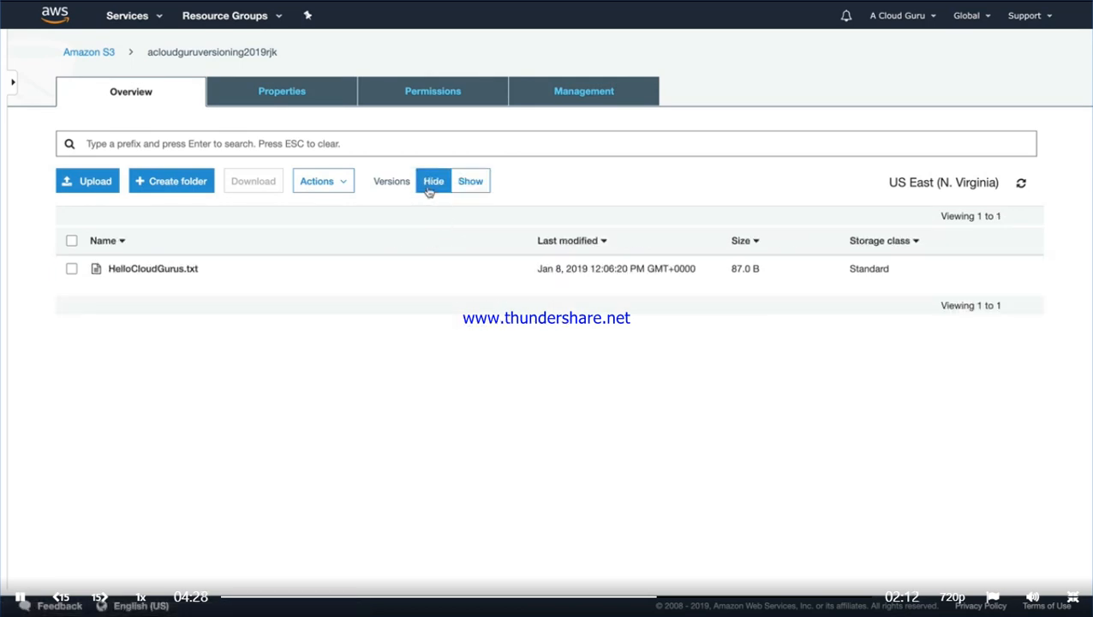
left_click(72, 269)
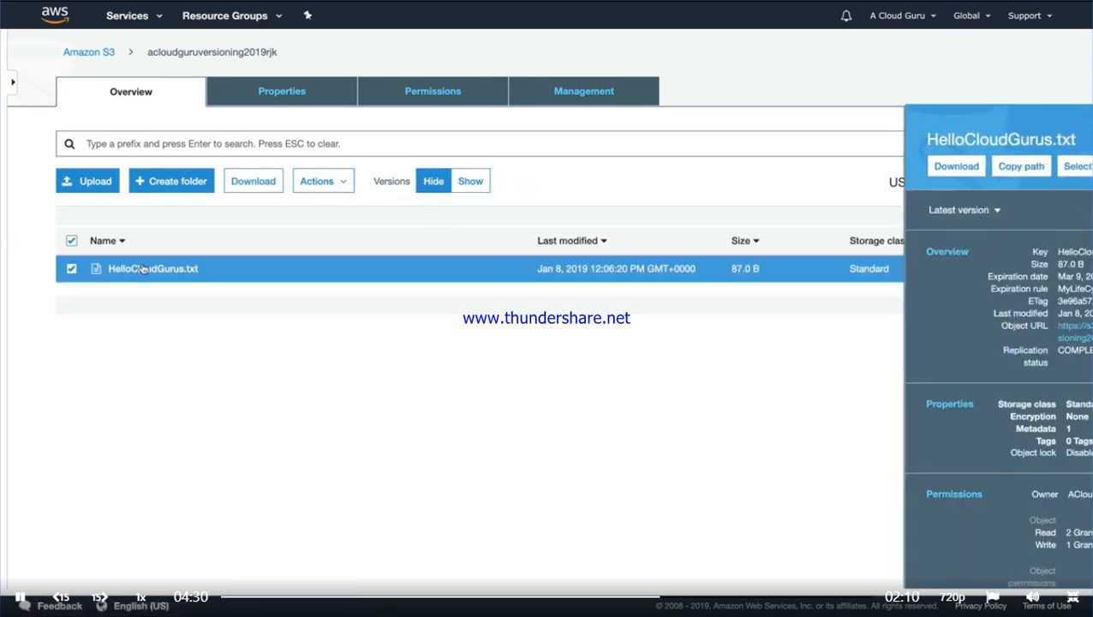
left_click(322, 180)
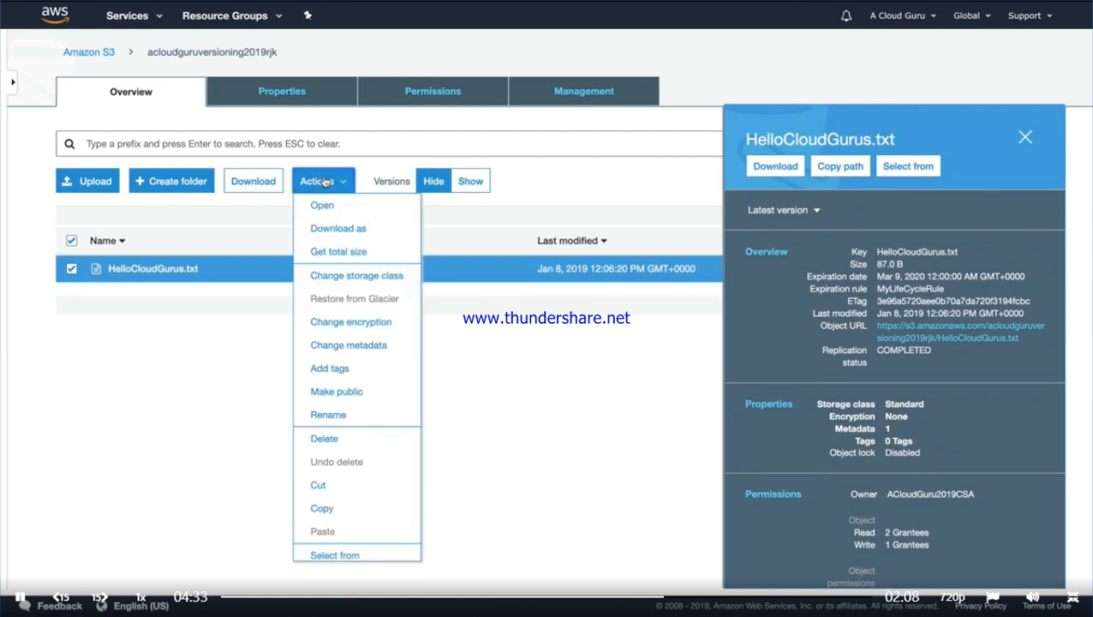
left_click(332, 438)
left_click(743, 477)
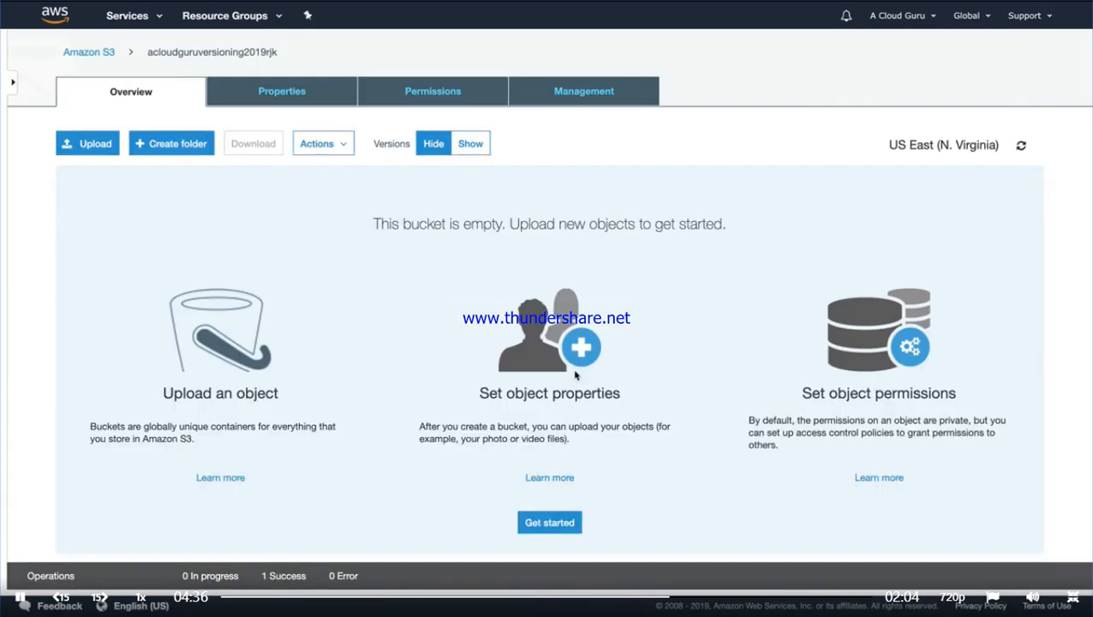
Compare the versions of HelloCloudGurus.txt in the source bucket with those in the crossregionreplication542322423 bucket after the deletion.
left_click(470, 147)
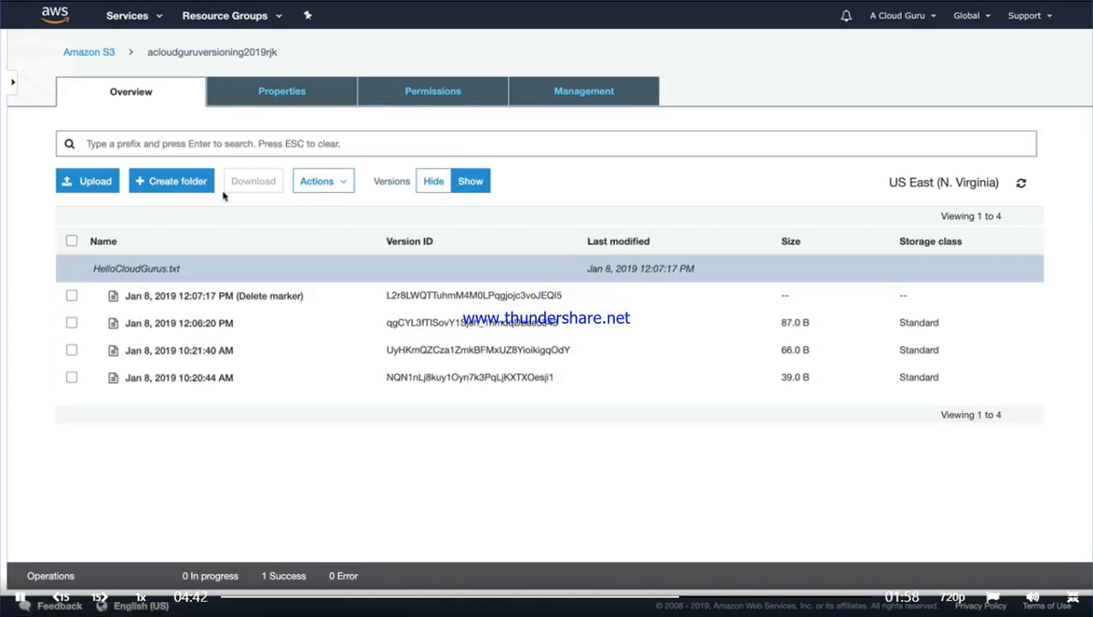
left_click(96, 53)
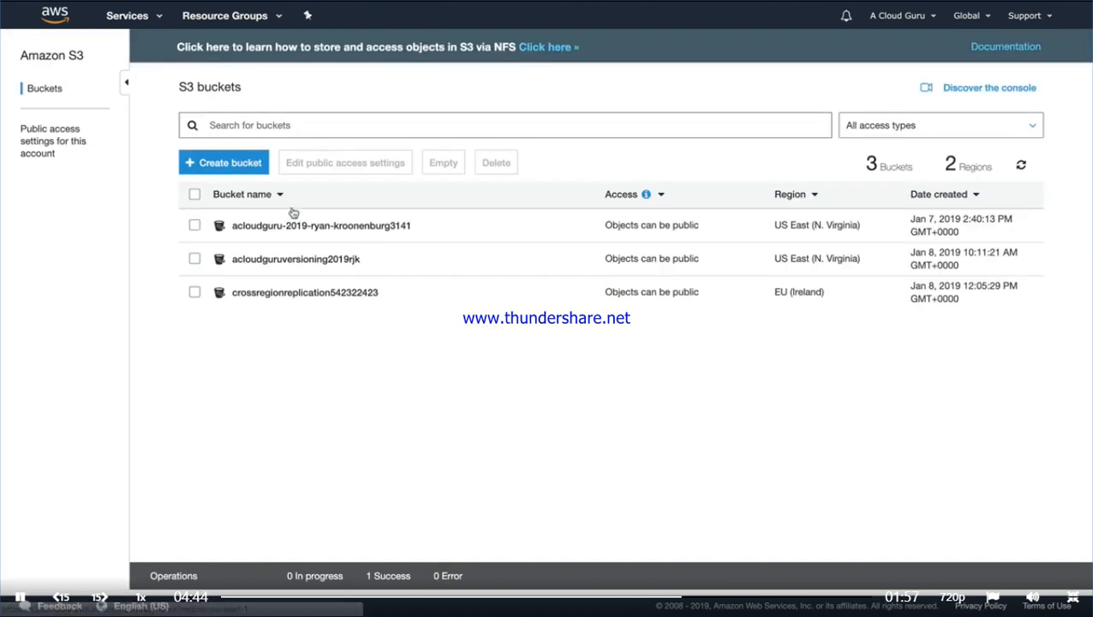
left_click(335, 292)
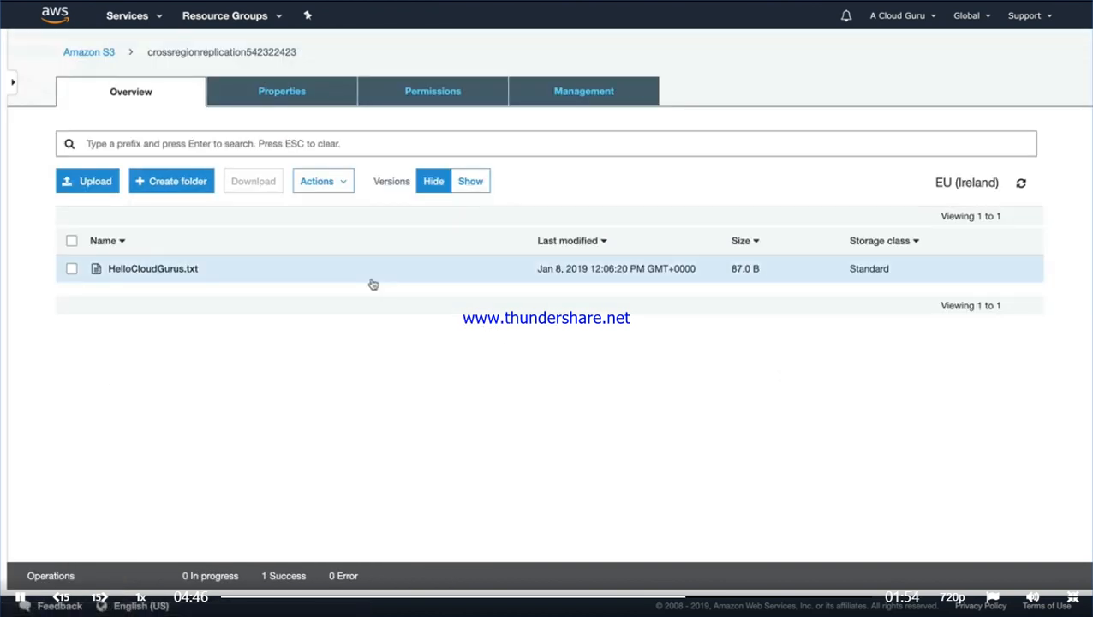
left_click(469, 184)
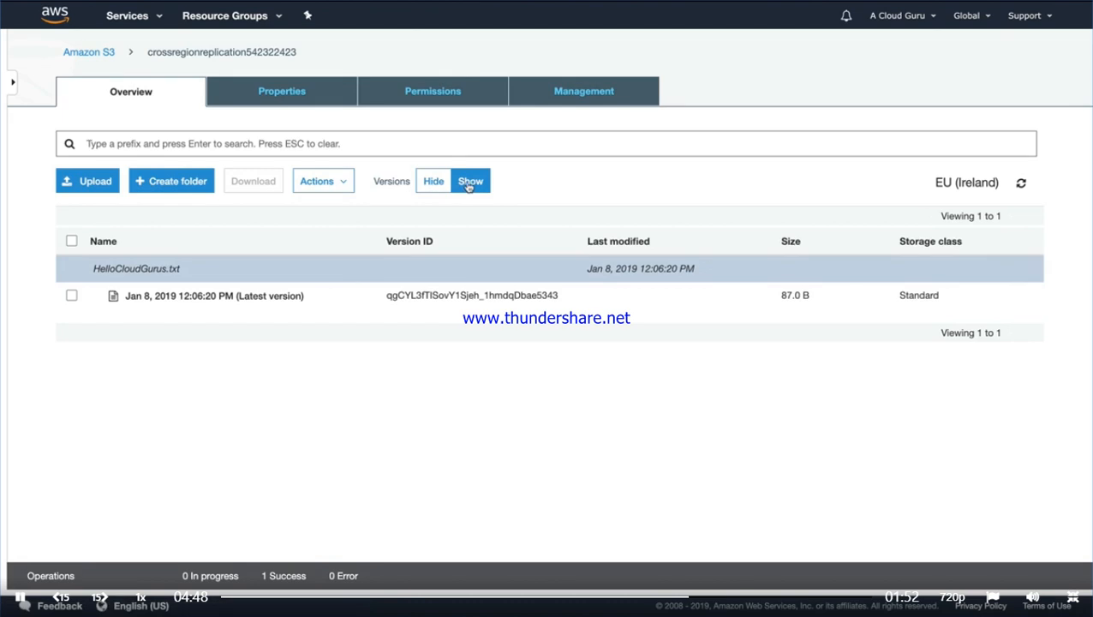
left_click(433, 183)
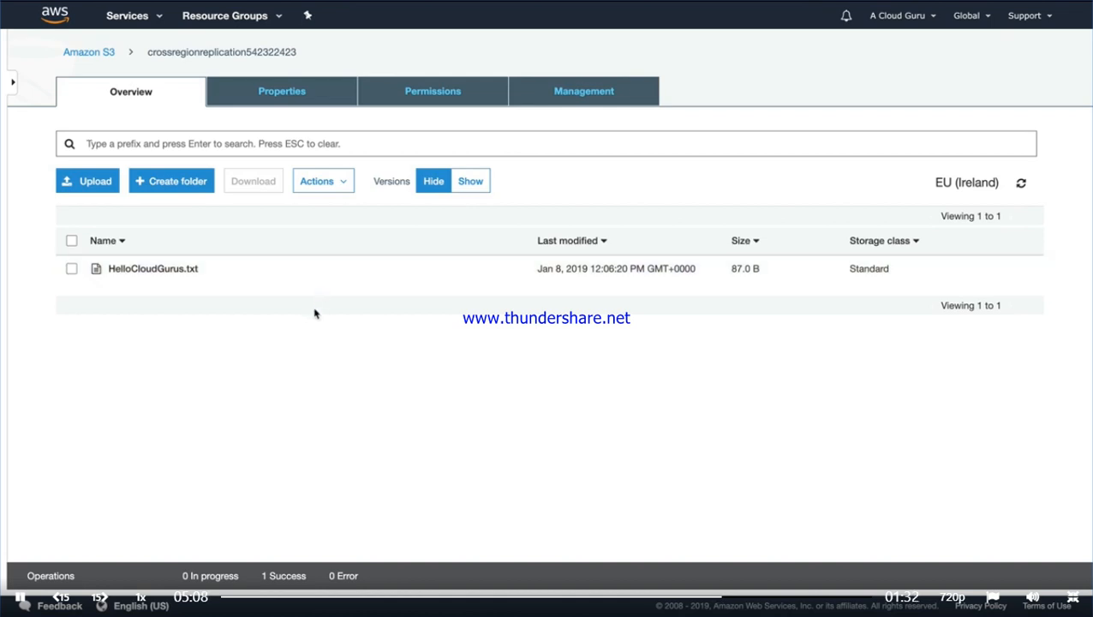
Reopen the acloudguruversioning2019rjk bucket with versions shown and delete the delete marker of HelloCloudGurus.txt.
left_click(95, 53)
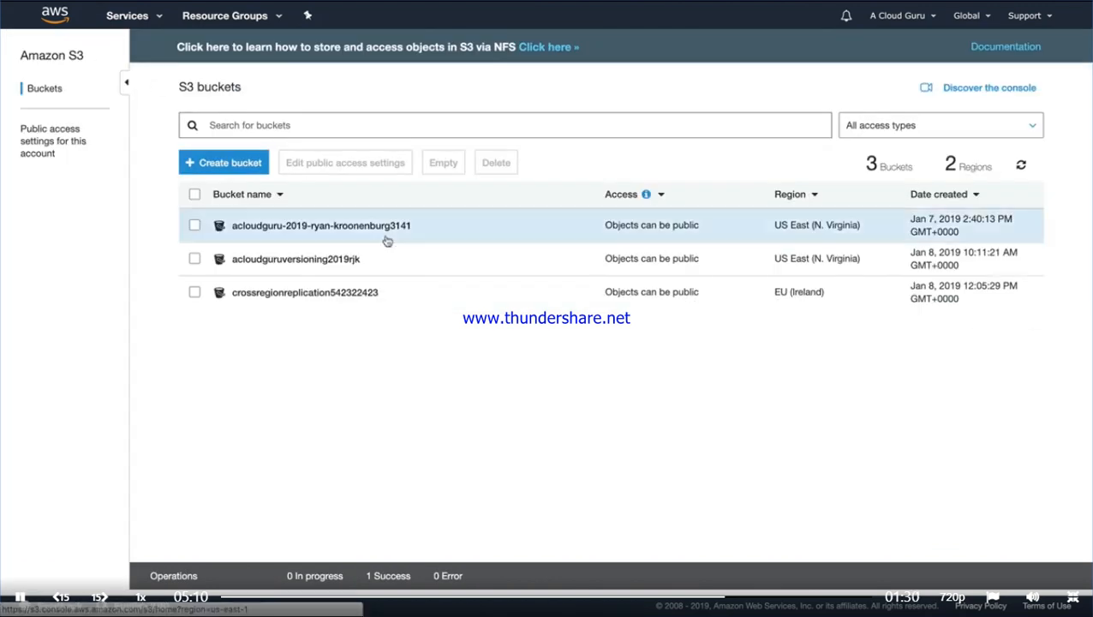
left_click(314, 260)
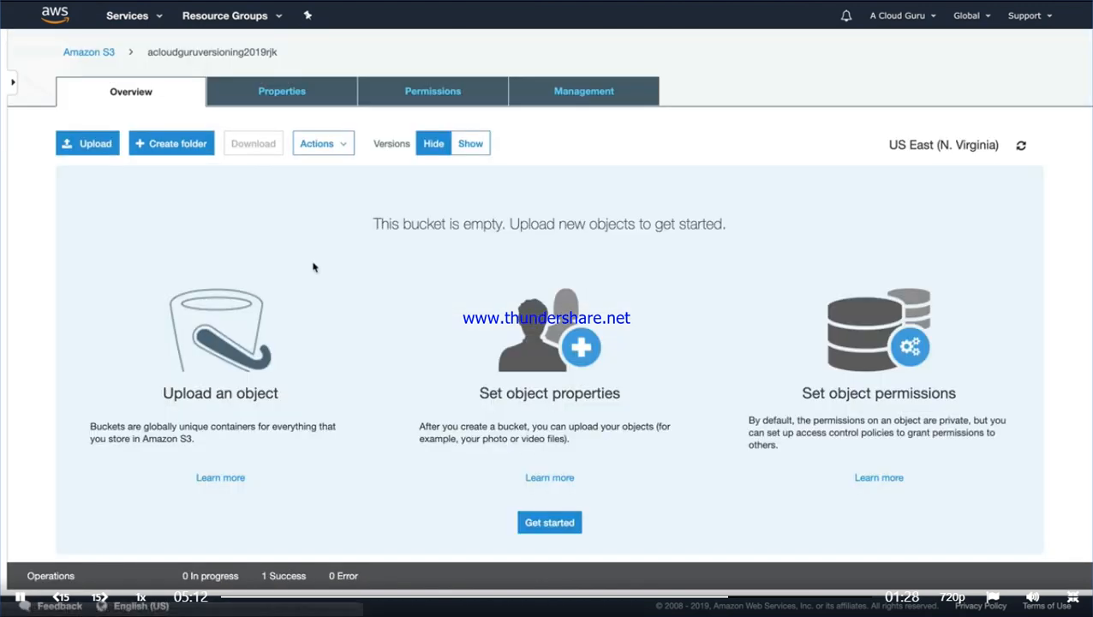
left_click(469, 143)
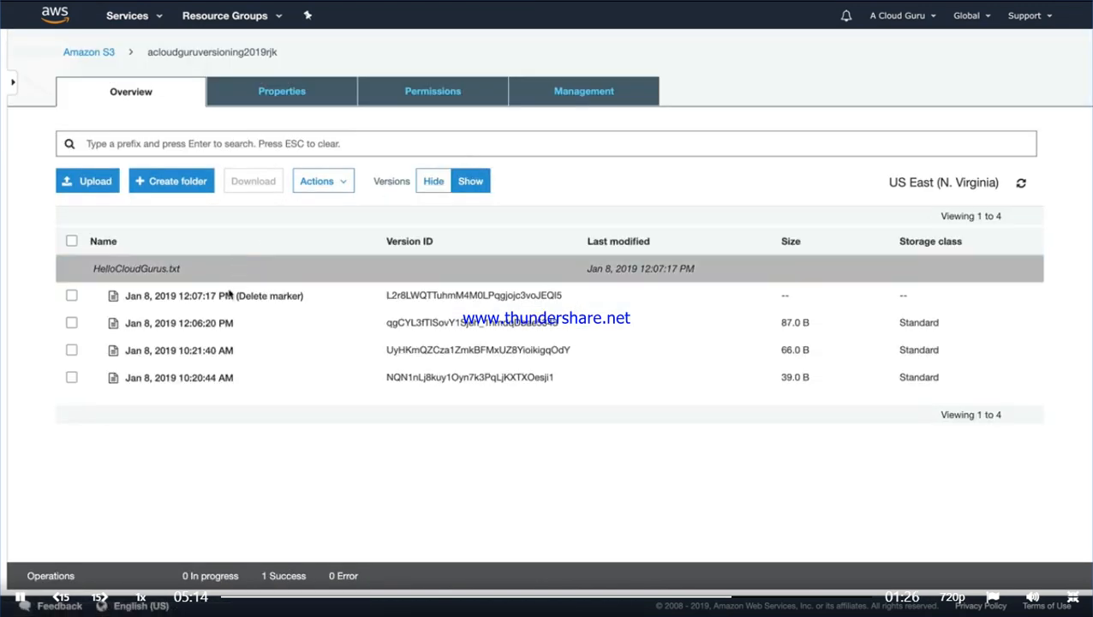
left_click(72, 296)
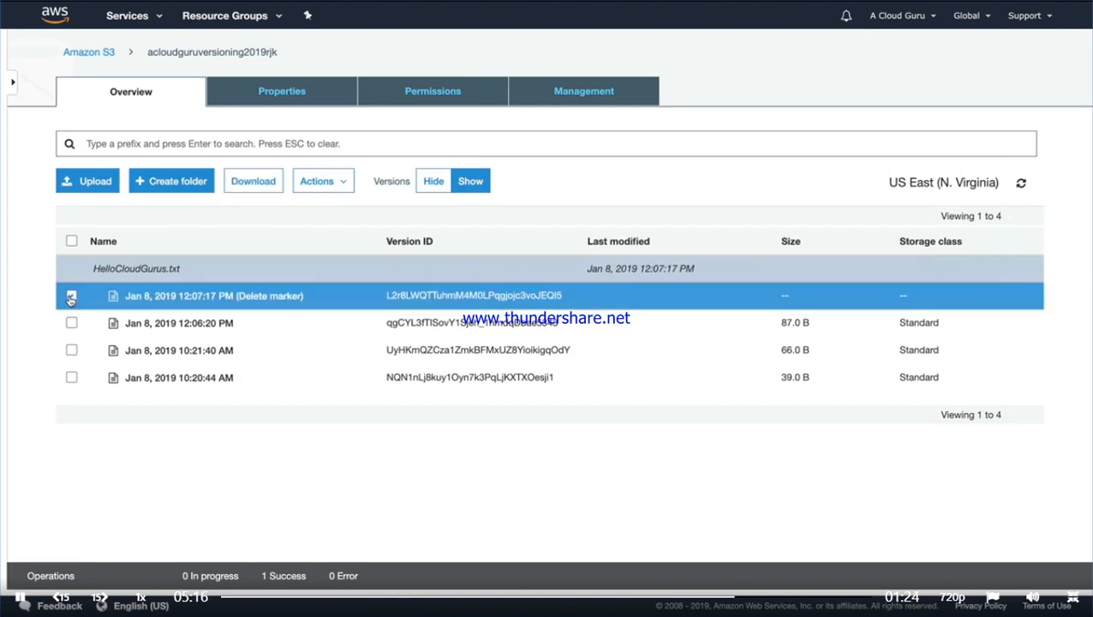
left_click(324, 181)
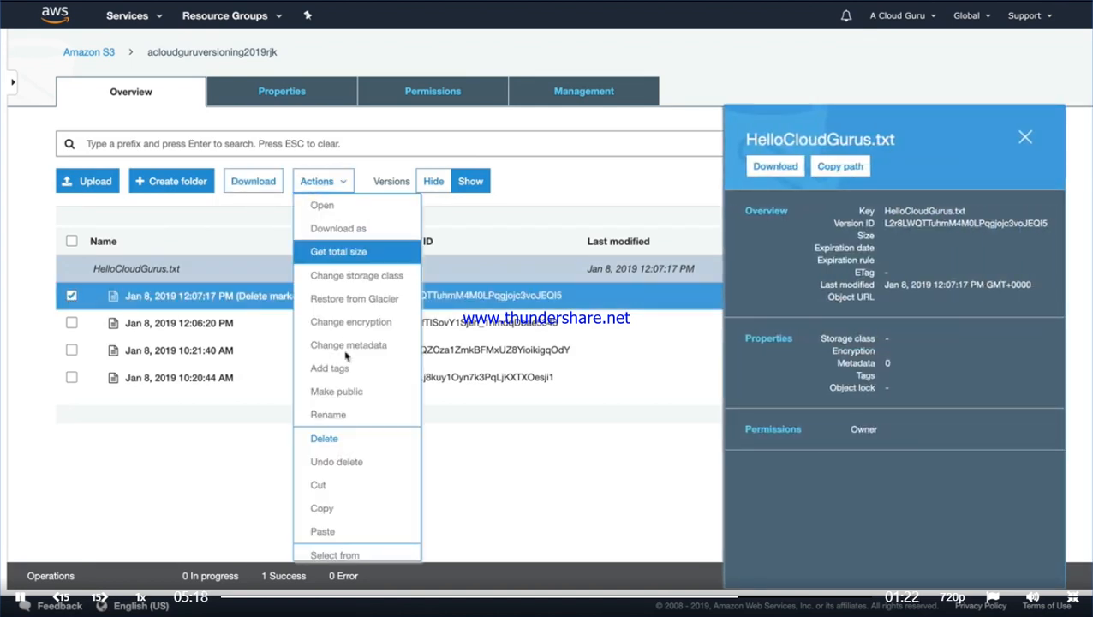
left_click(345, 441)
left_click(771, 482)
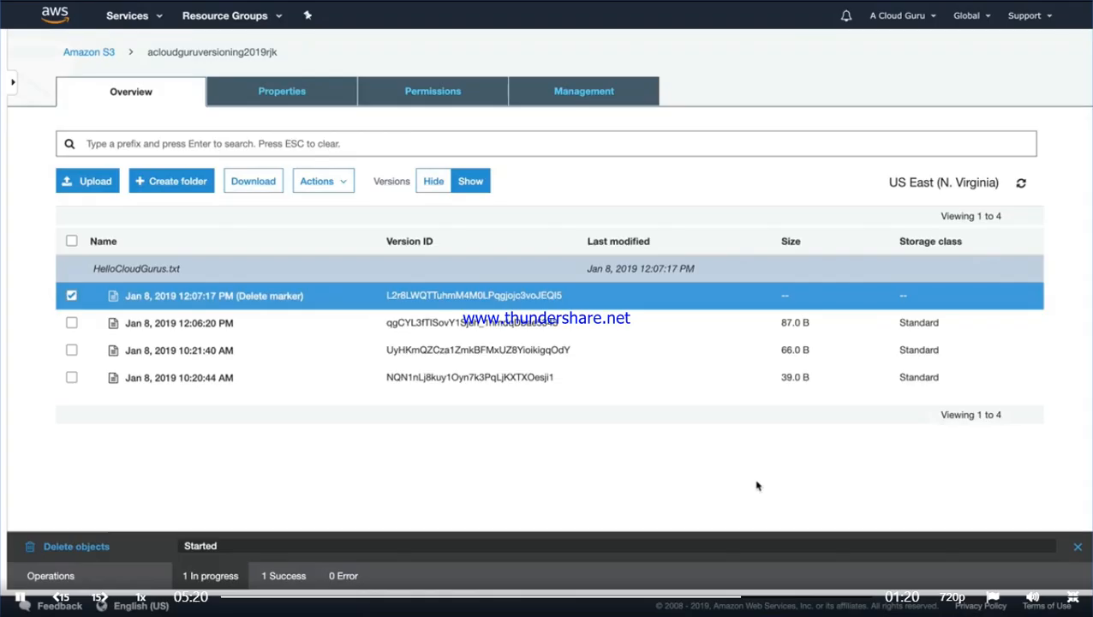
Delete the Jan 8, 2019 12:06:20 PM version of HelloCloudGurus.txt from the acloudguruversioning2019rjk bucket.
left_click(71, 296)
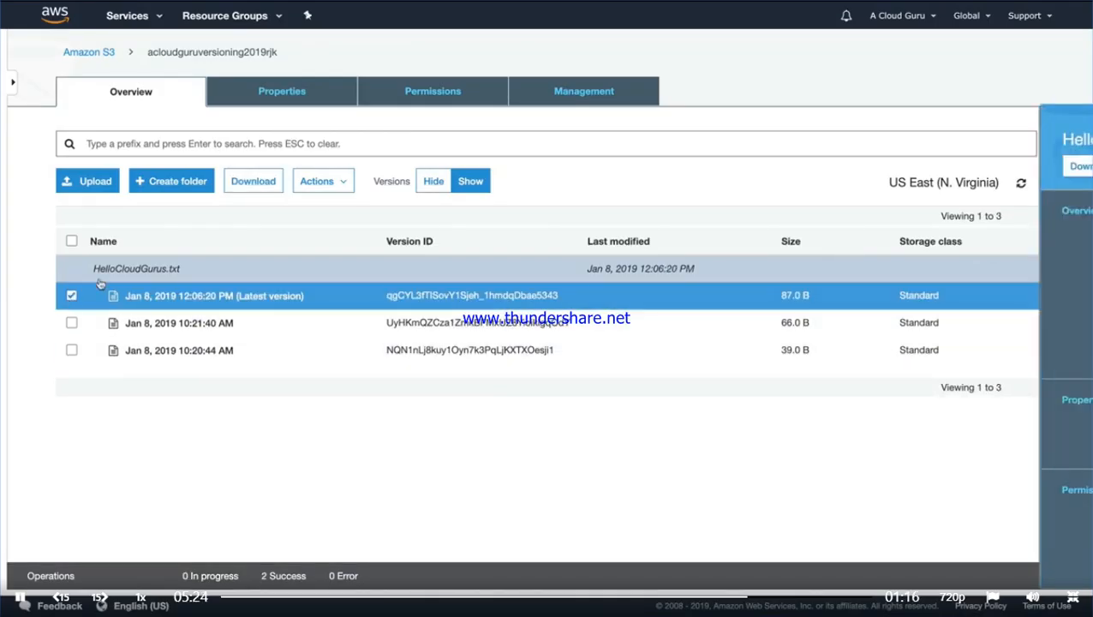
left_click(318, 181)
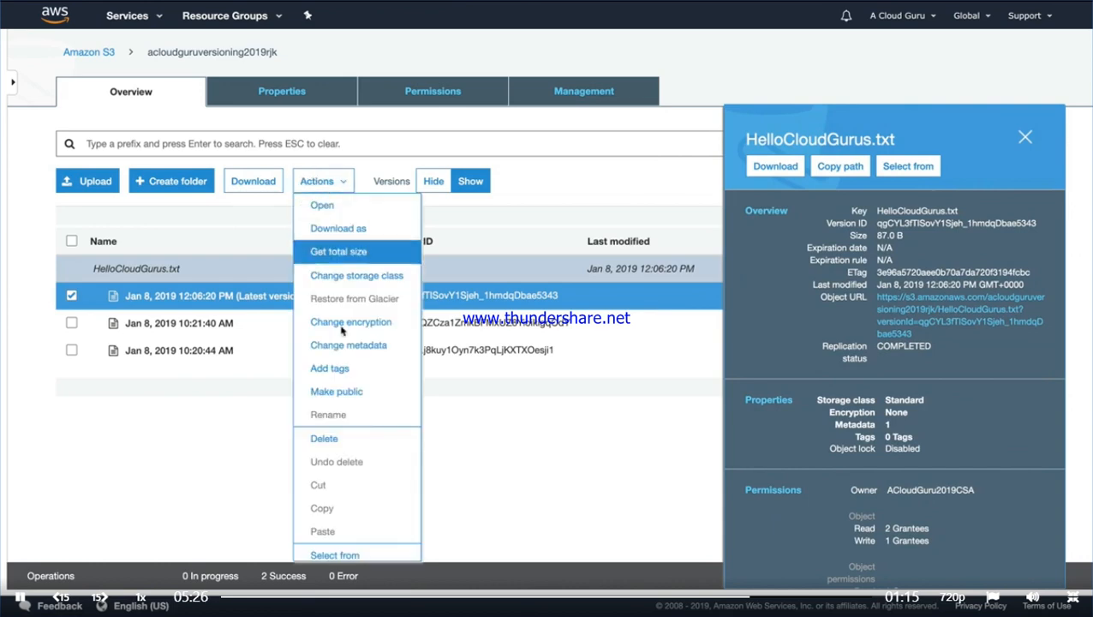
left_click(353, 447)
left_click(751, 478)
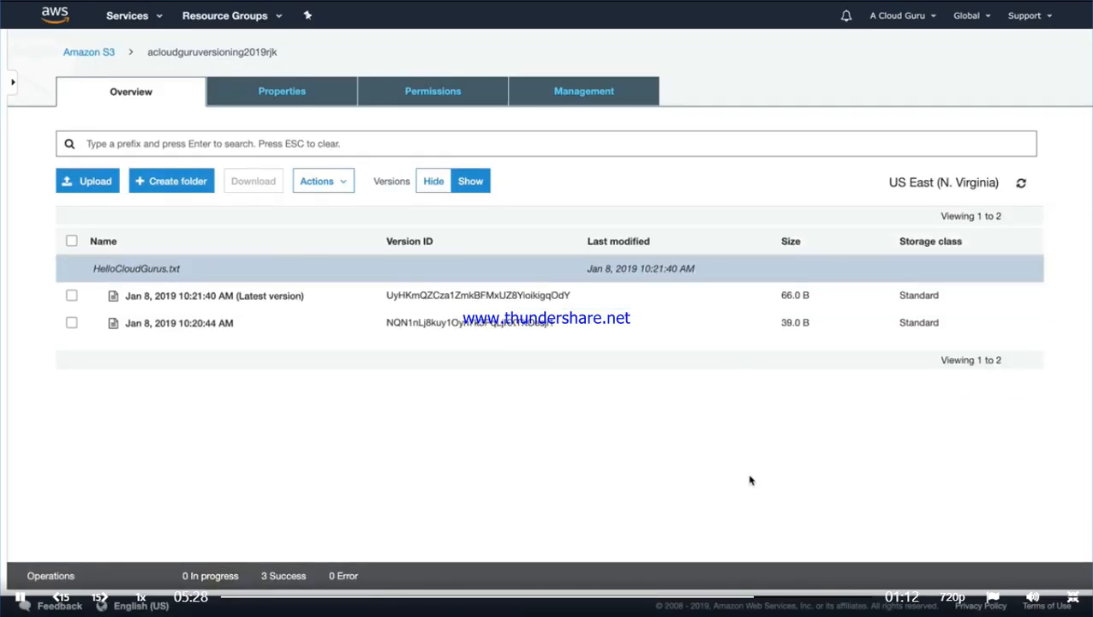
Open the crossregionreplication542322423 bucket and show its object versions to check whether the version deletion was replicated.
left_click(99, 54)
left_click(351, 295)
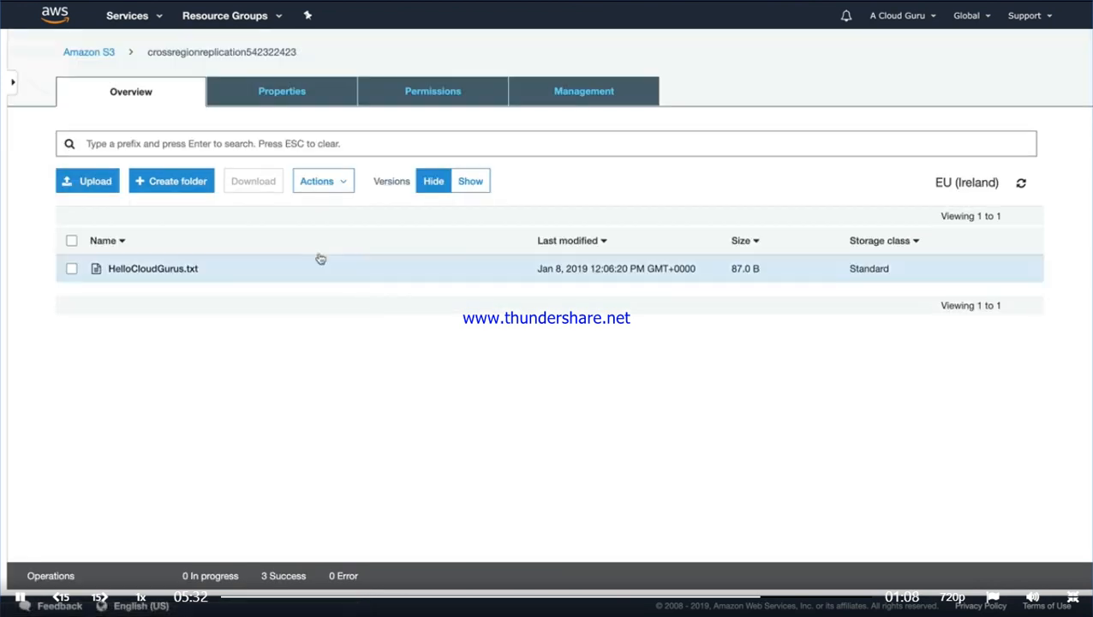
left_click(470, 181)
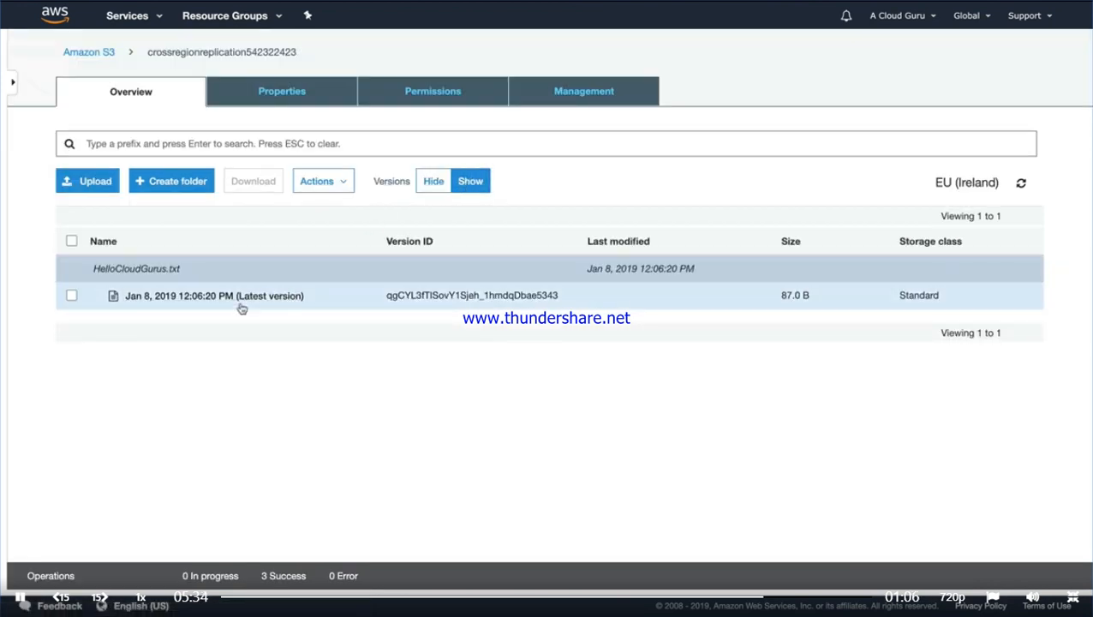
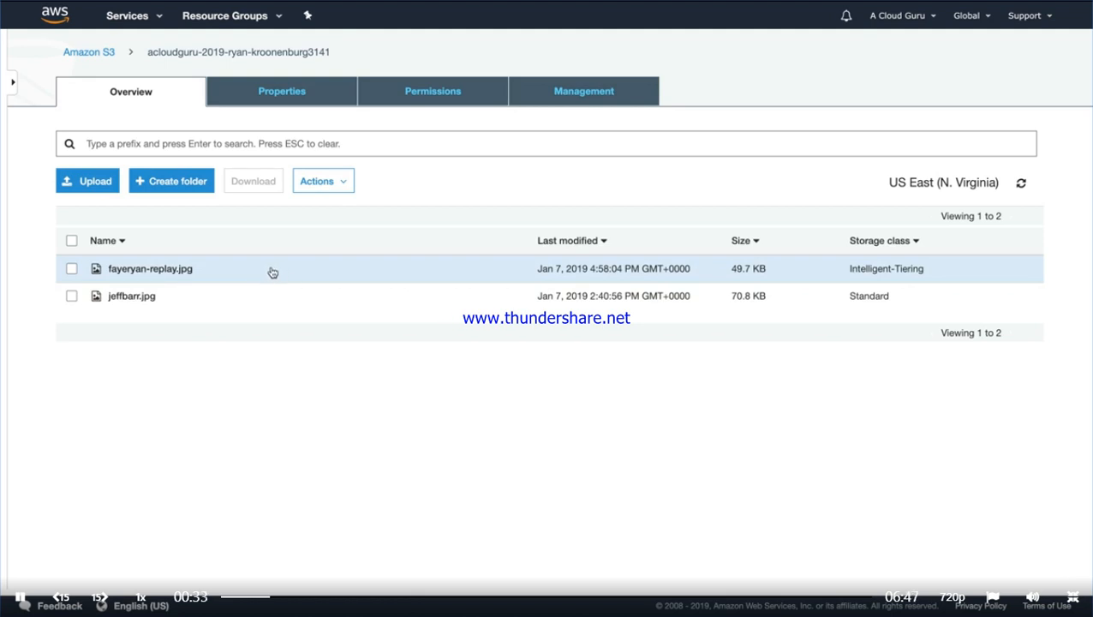
Open the CloudFront service from the Networking & Content Delivery group.
left_click(148, 15)
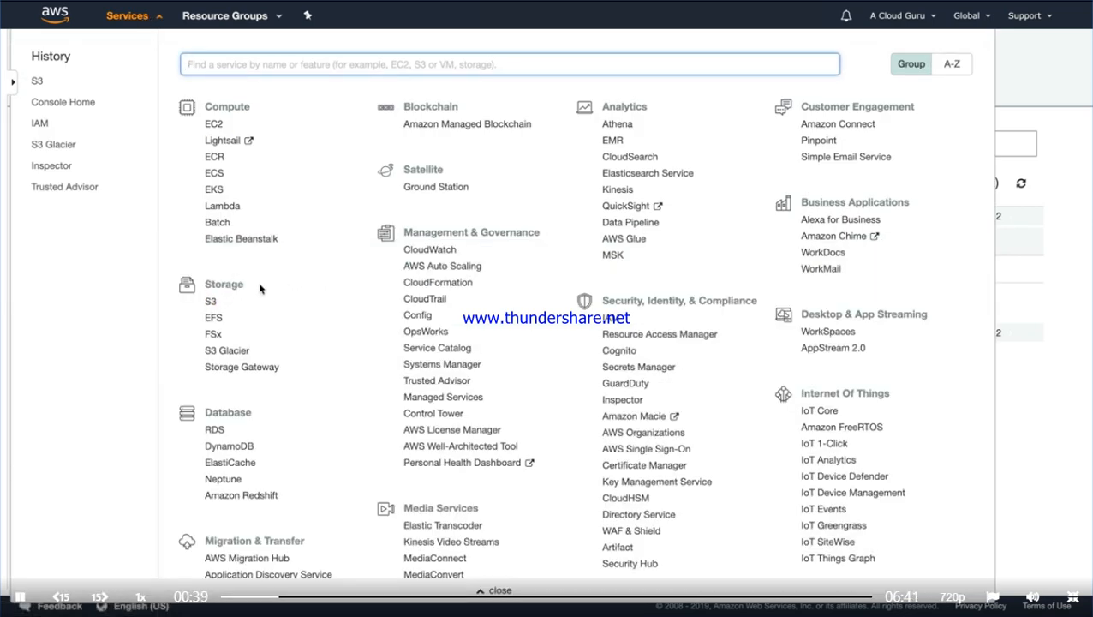
scroll(263, 288, "down", 6)
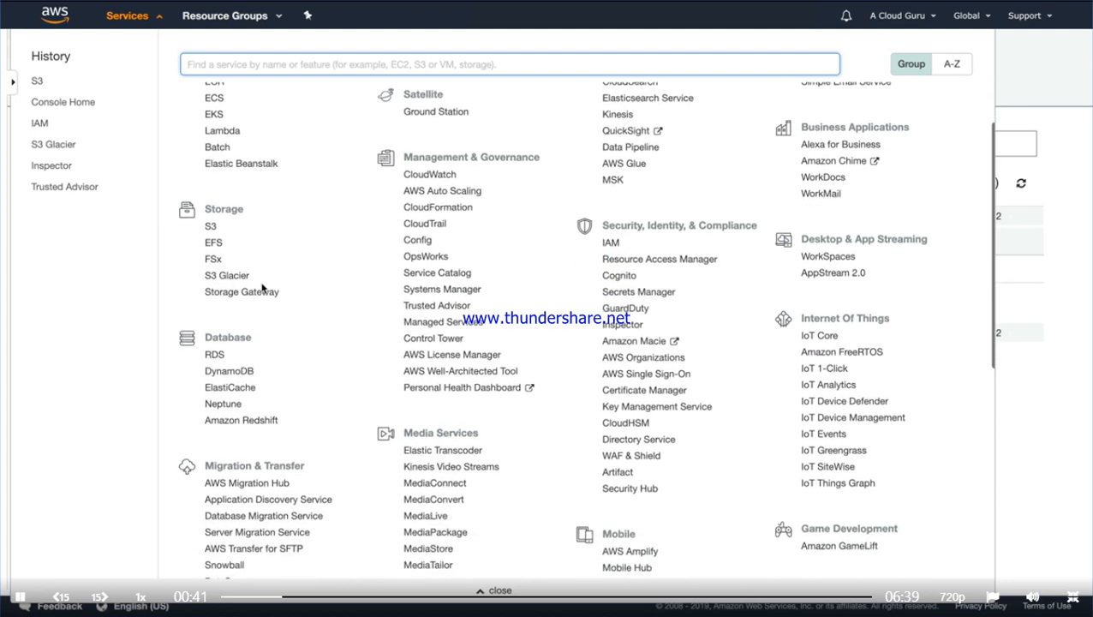
scroll(263, 288, "down", 3)
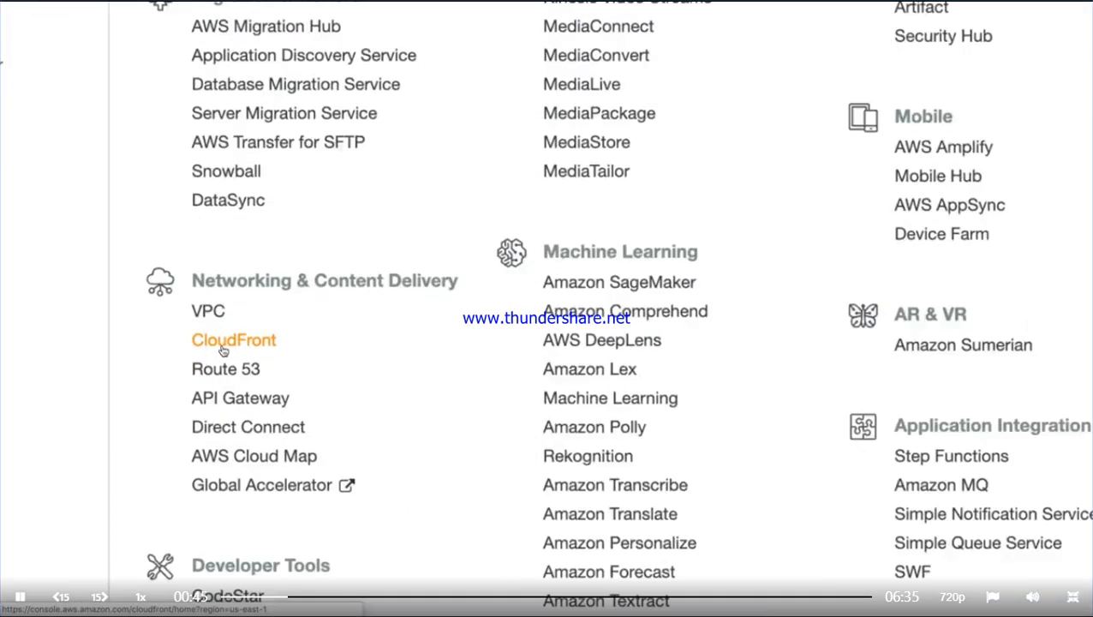
left_click(221, 347)
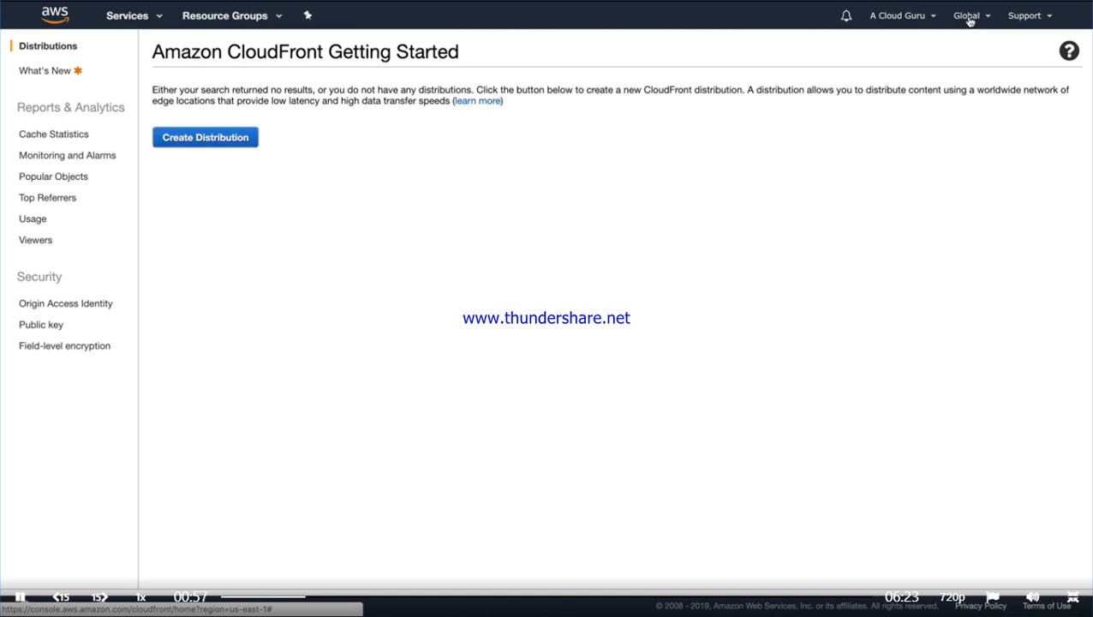
Start a new web distribution and set its origin domain name to the S3 bucket whose name starts with acloudguru-2019.
left_click(194, 150)
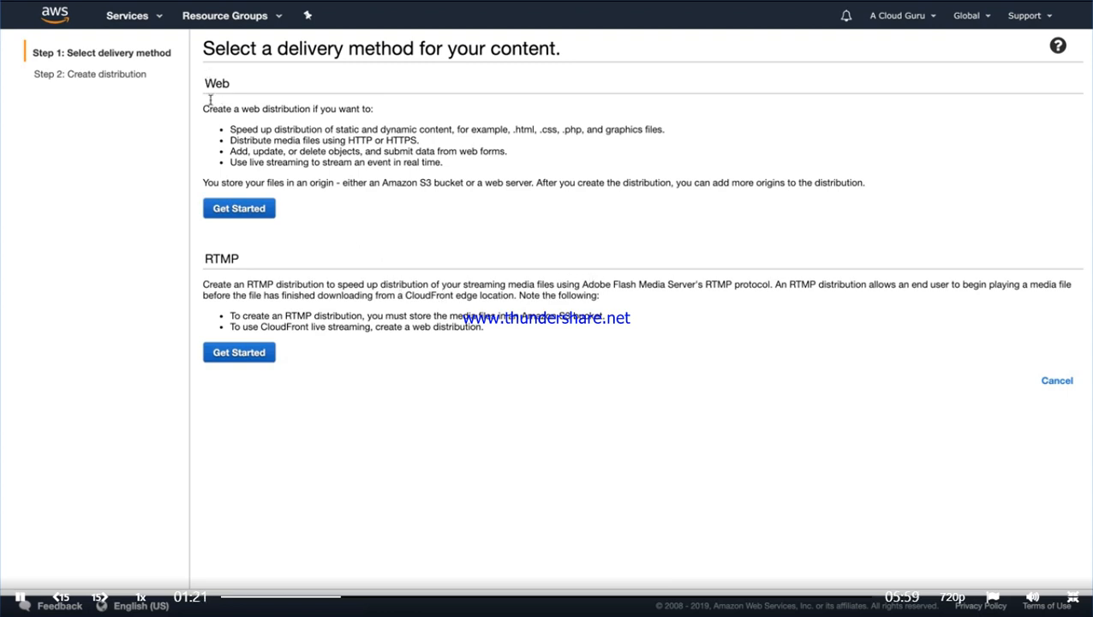
left_click(254, 209)
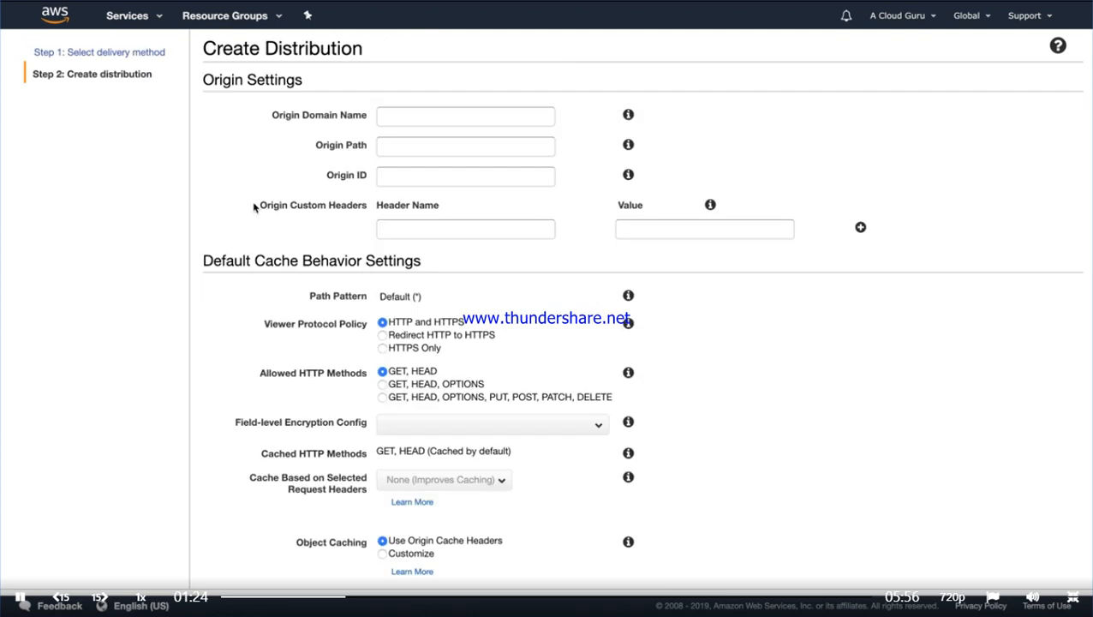
left_click(398, 113)
left_click(398, 114)
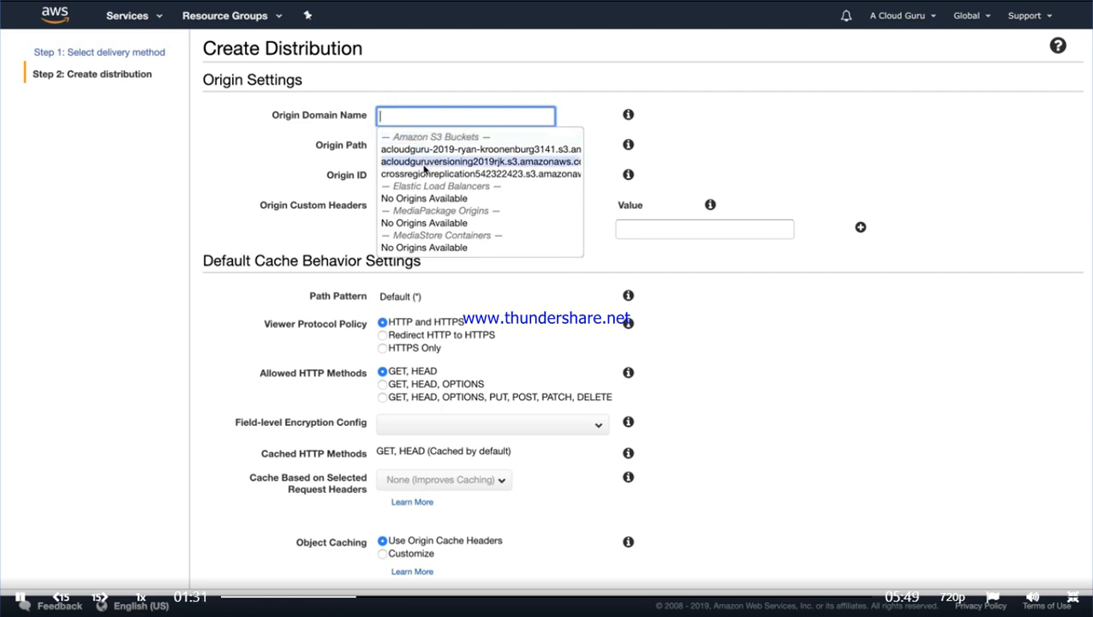
left_click(465, 149)
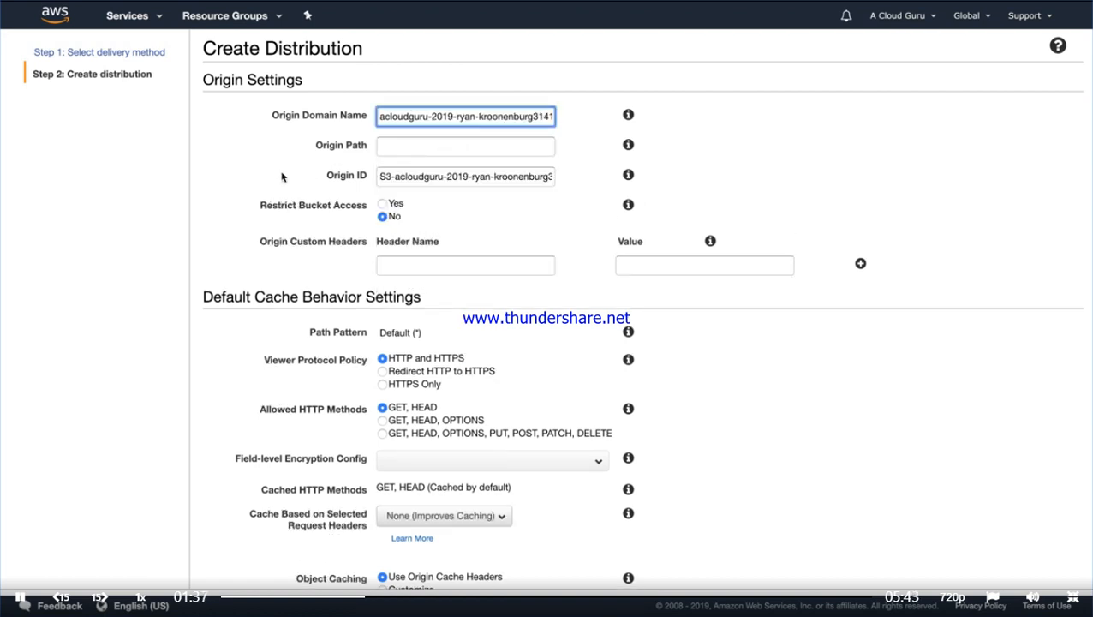
Read the help for the Origin Path and Restrict Bucket Access settings and review the default cache behavior settings.
left_click(628, 146)
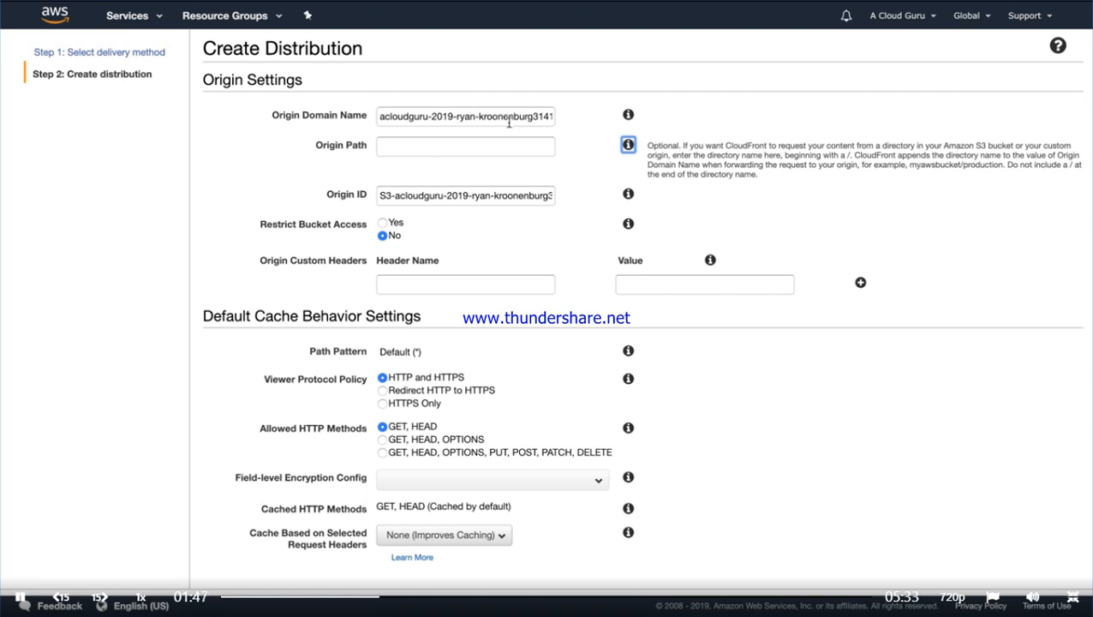
left_click(629, 145)
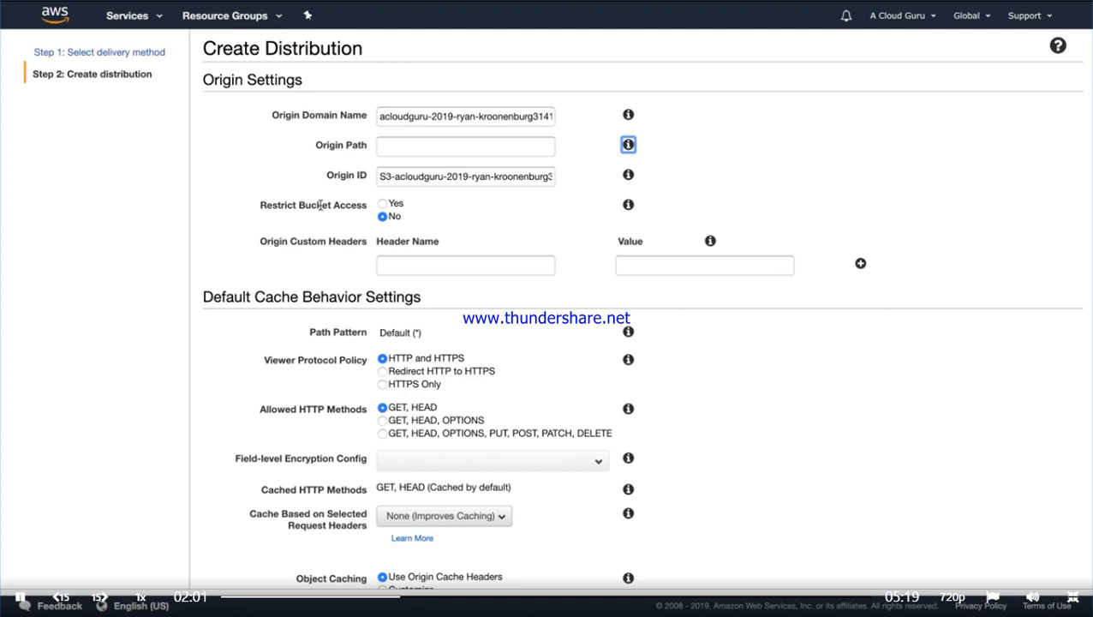
left_click(629, 205)
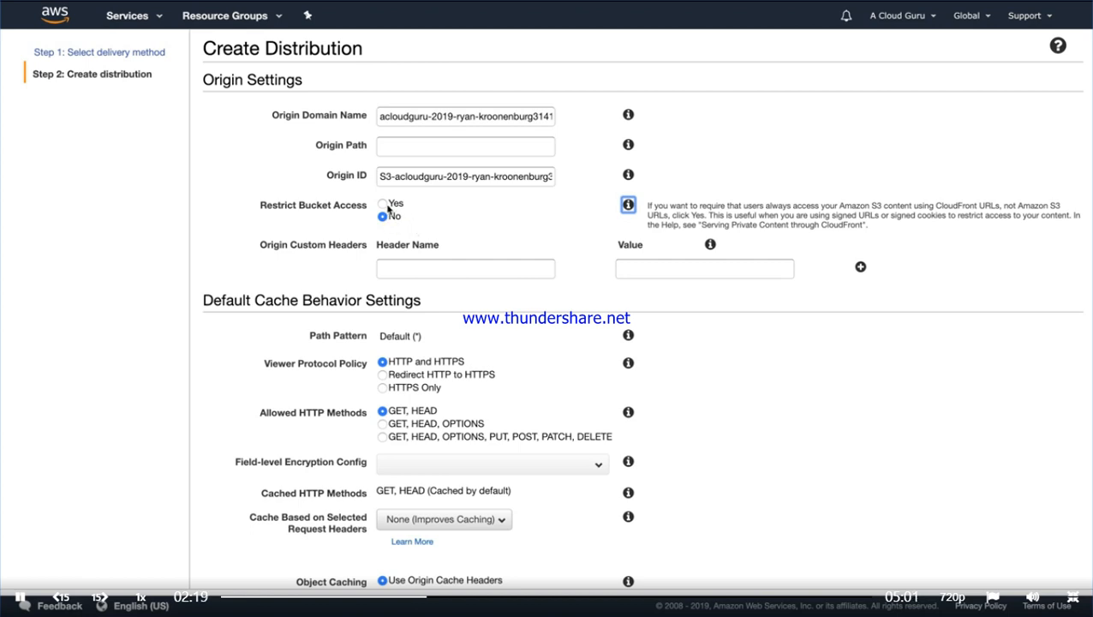
left_click(542, 211)
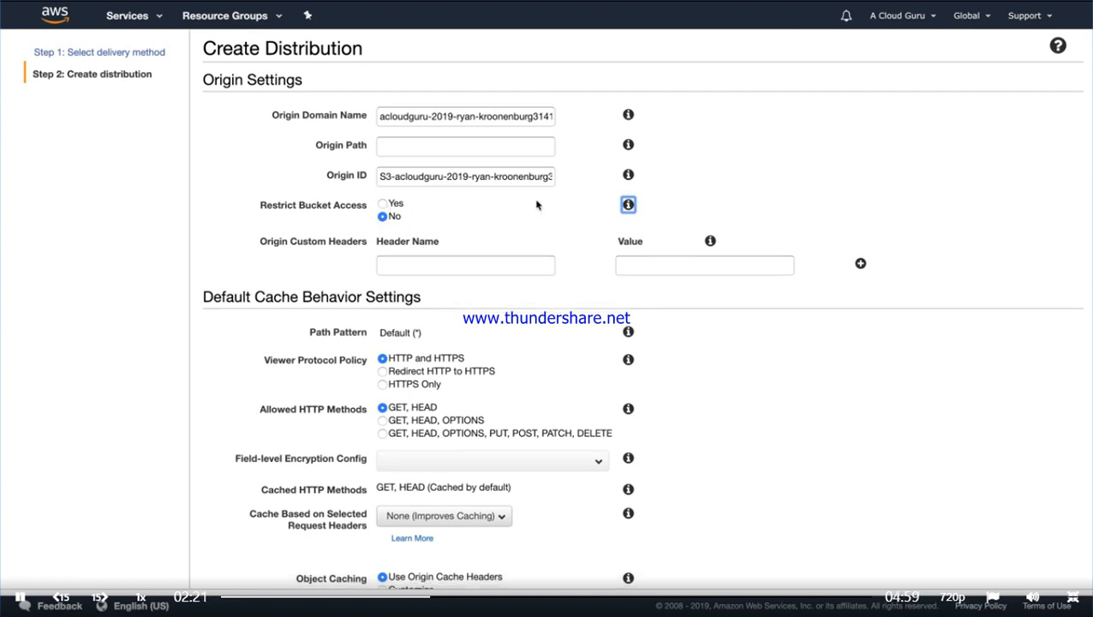
scroll(538, 206, "down", 1)
scroll(537, 206, "down", 3)
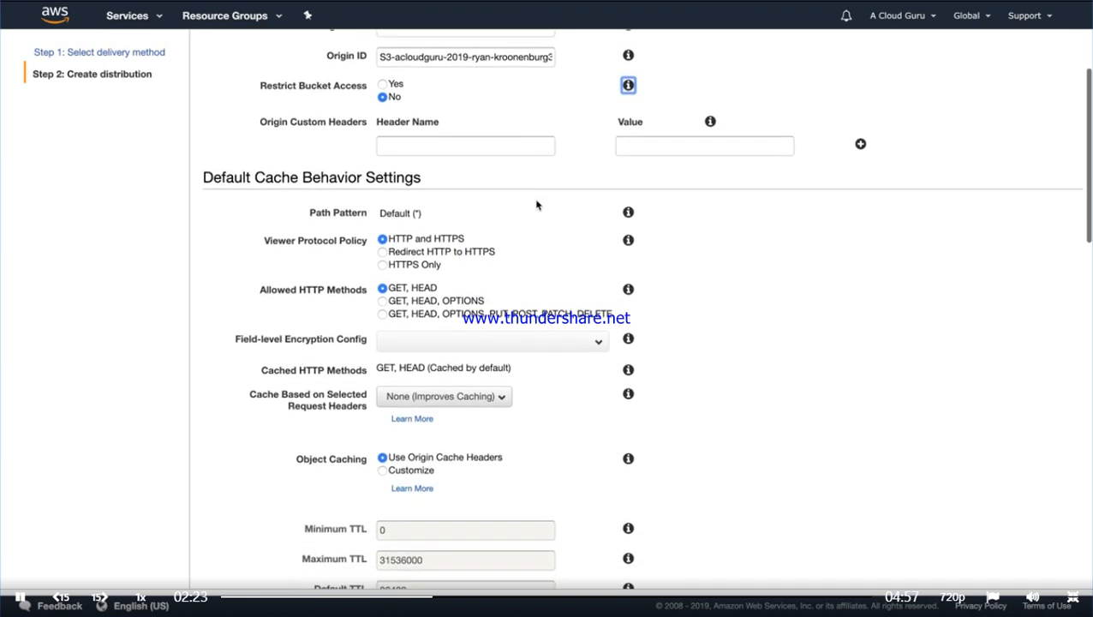
Review the remaining cache behavior settings, including the TTL values, viewer access restriction, automatic compression and Lambda function associations.
scroll(538, 206, "down", 5)
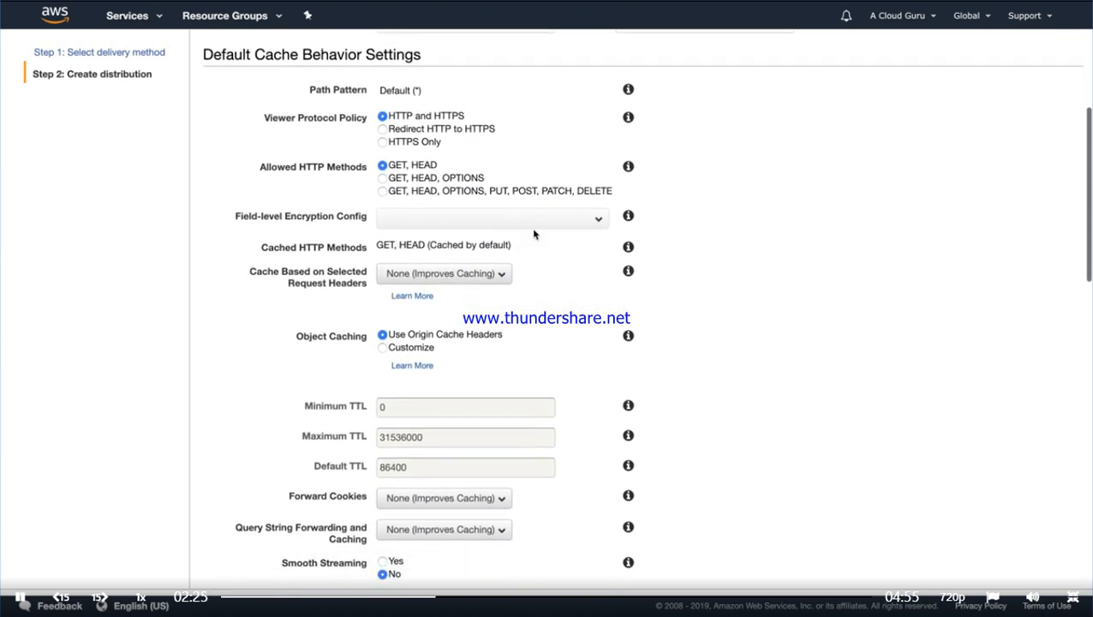
scroll(533, 233, "down", 1)
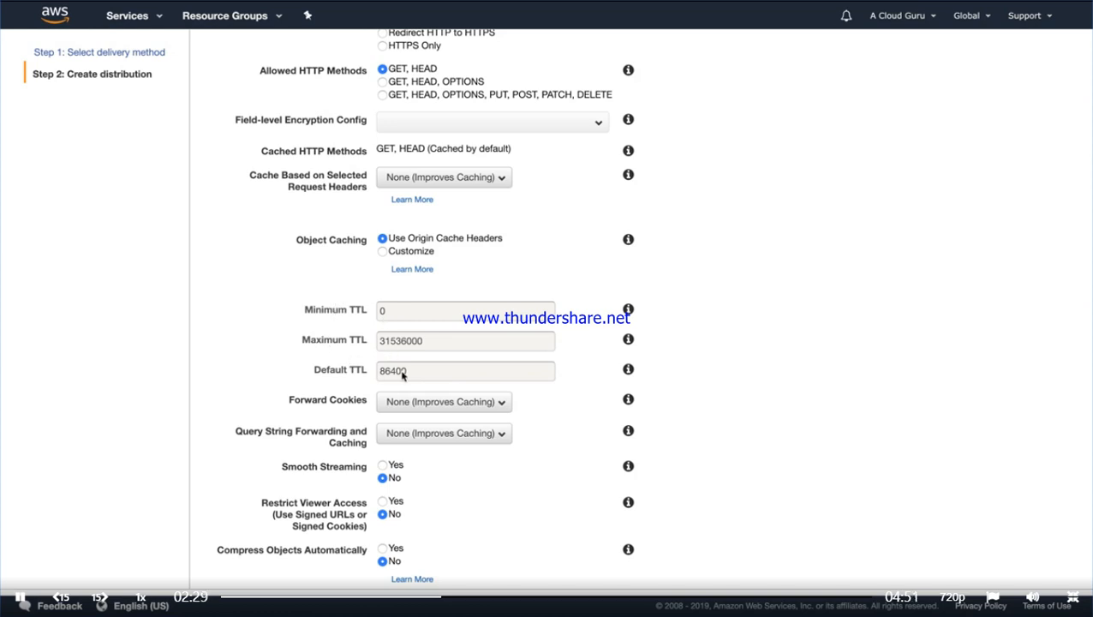
scroll(555, 323, "down", 4)
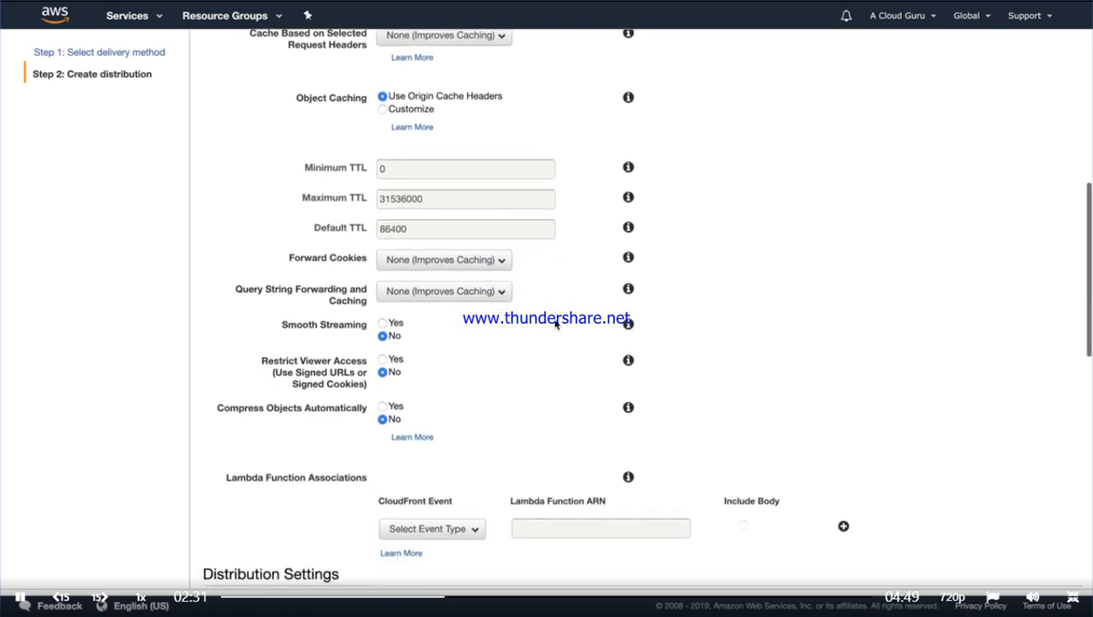
scroll(555, 323, "down", 3)
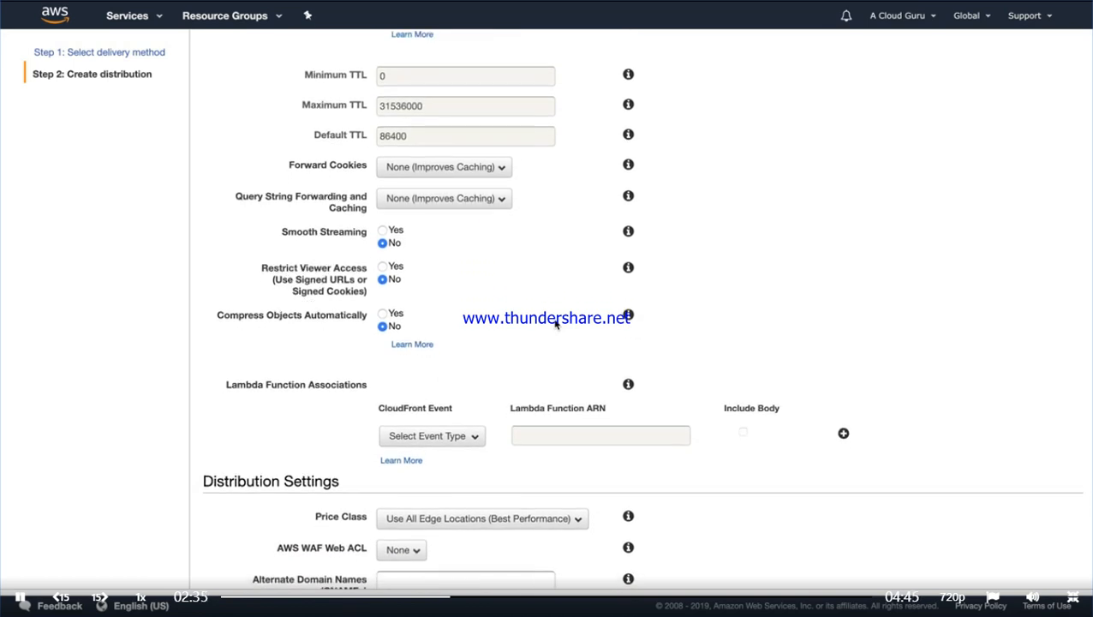
scroll(555, 323, "down", 1)
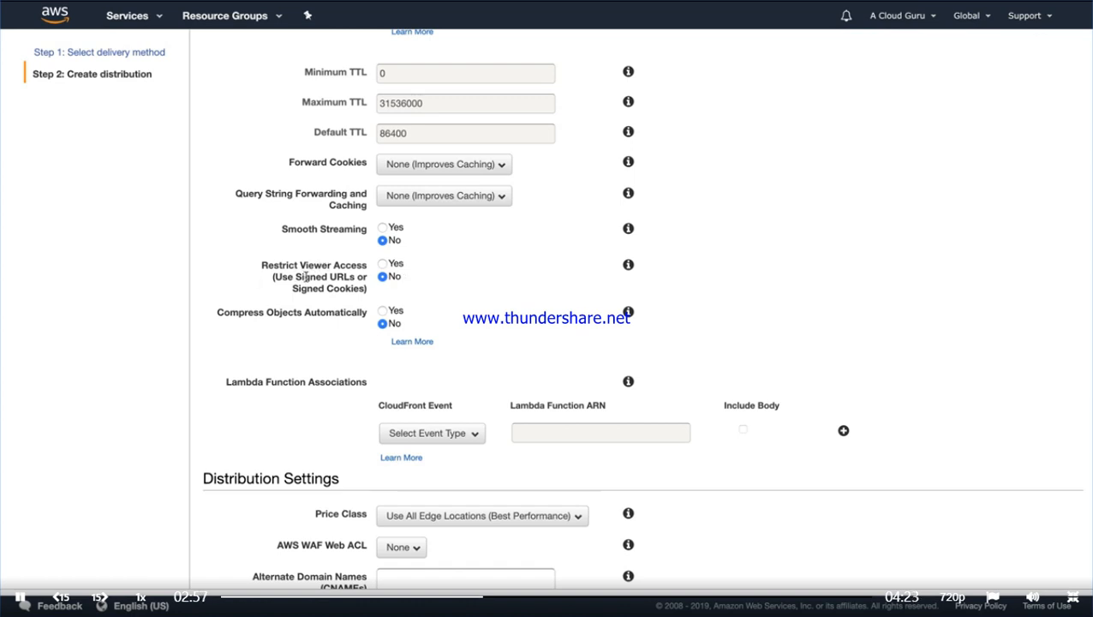
scroll(539, 263, "down", 3)
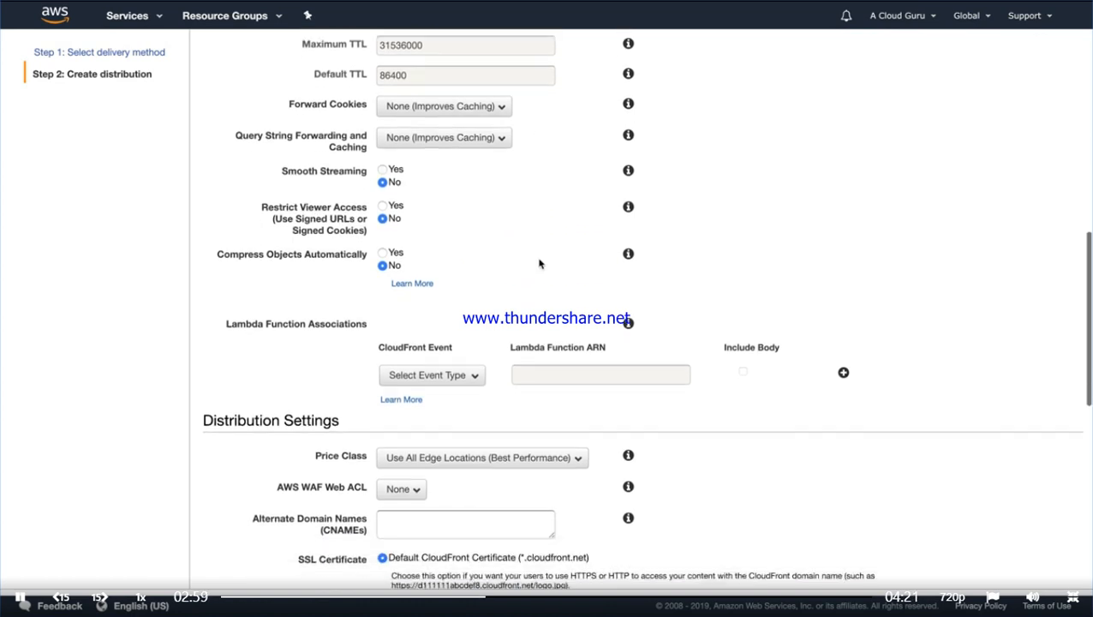
scroll(539, 263, "down", 2)
scroll(540, 263, "down", 4)
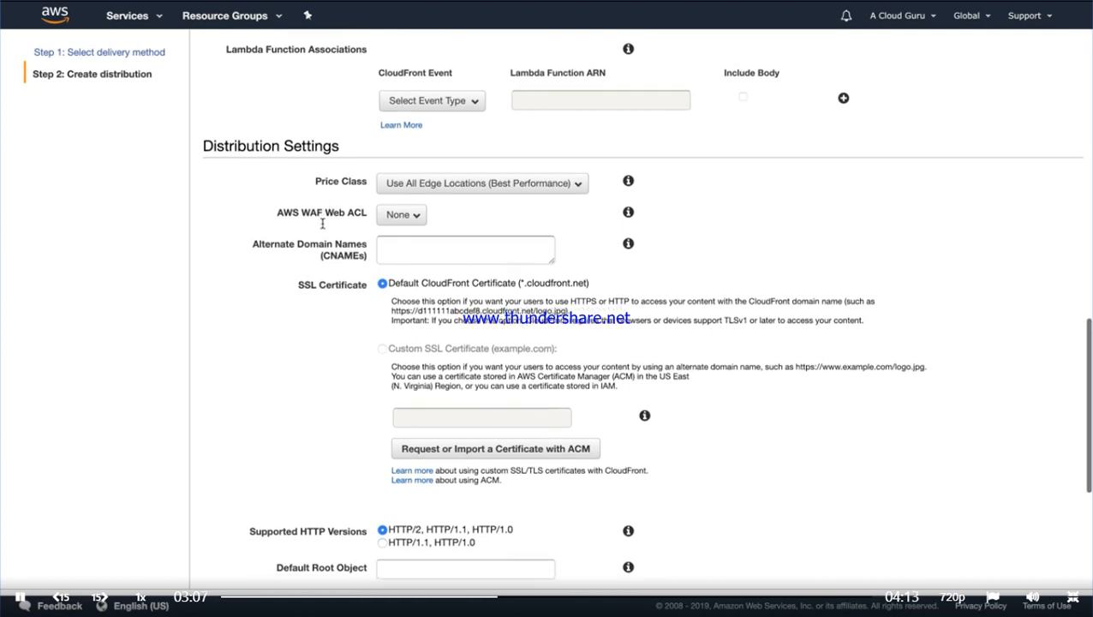
Review the distribution settings, including the WAF Web ACL, alternate domain names and SSL certificate, and create the distribution with the default options.
scroll(322, 225, "down", 1)
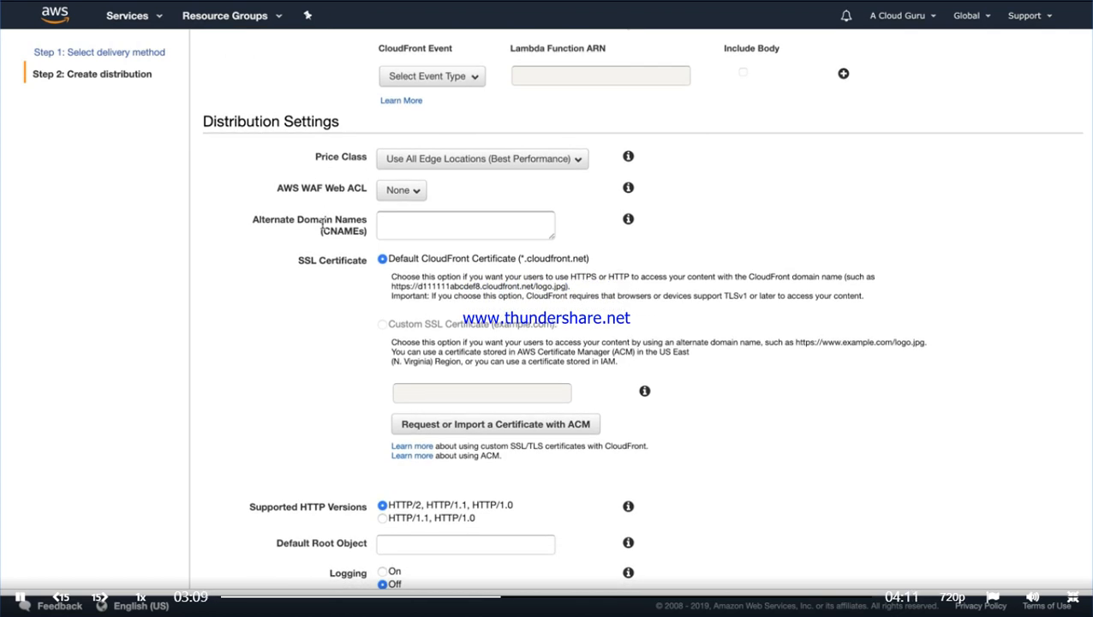
scroll(323, 225, "down", 1)
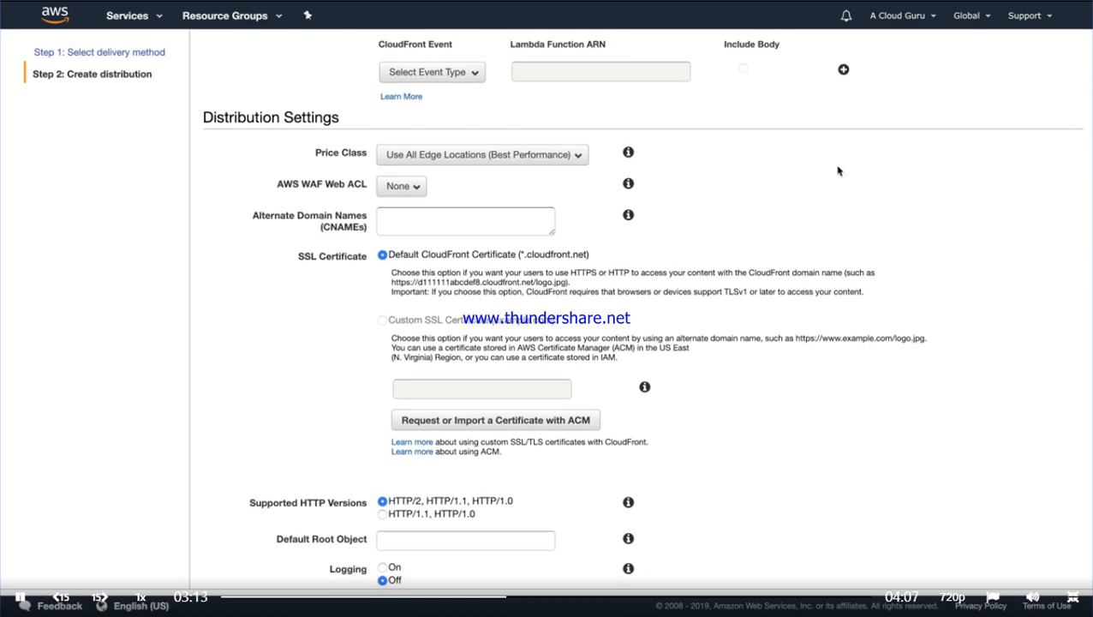
scroll(838, 170, "up", 1)
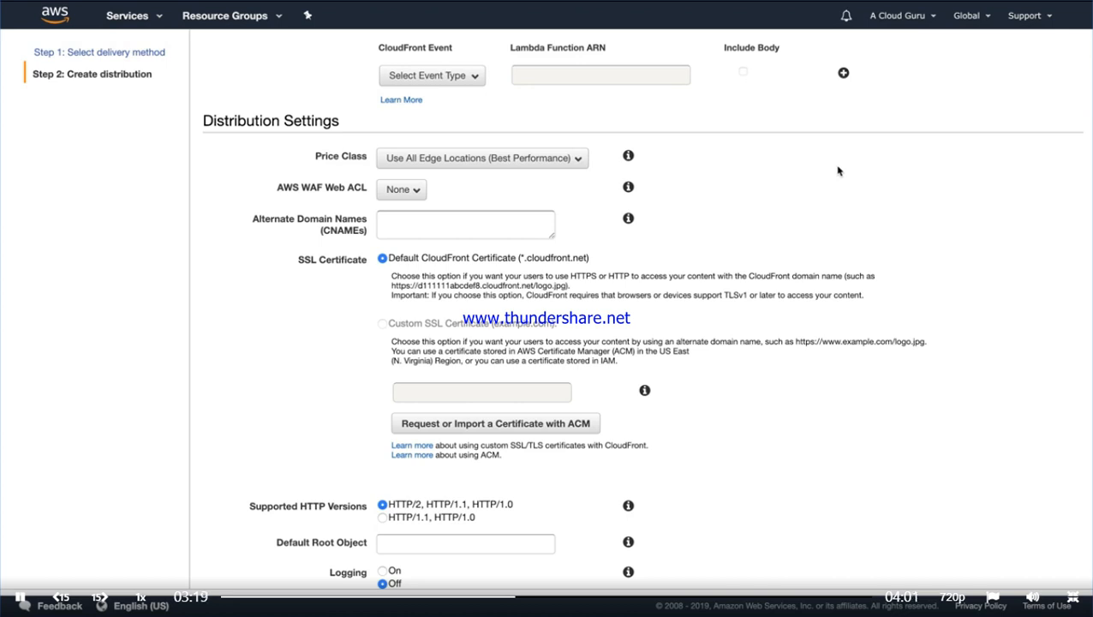
scroll(802, 200, "down", 2)
scroll(801, 200, "down", 5)
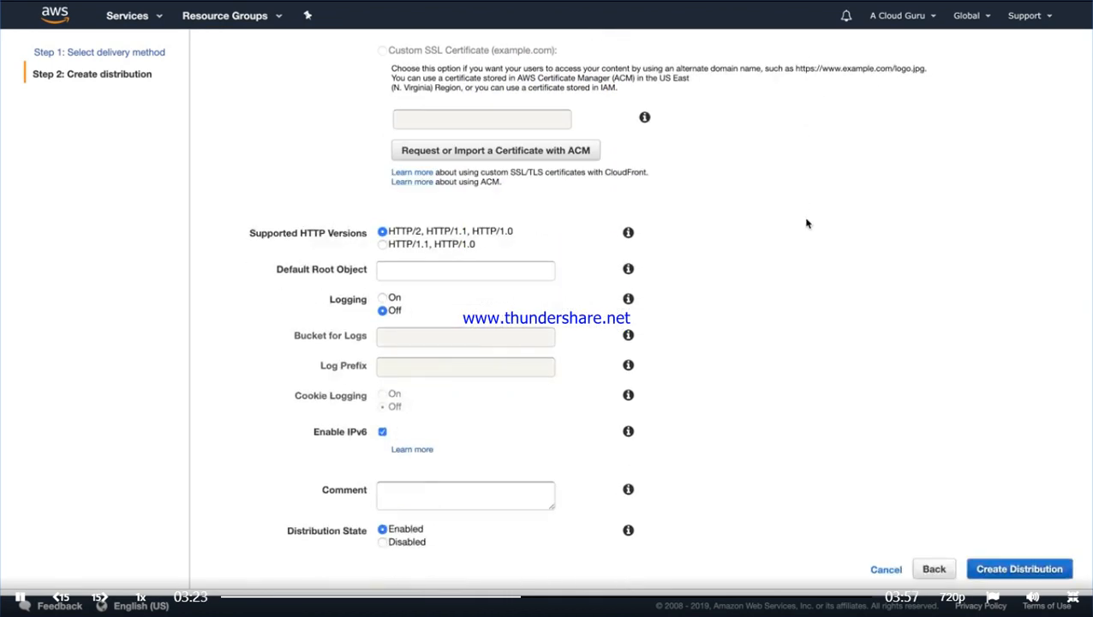
left_click(1005, 571)
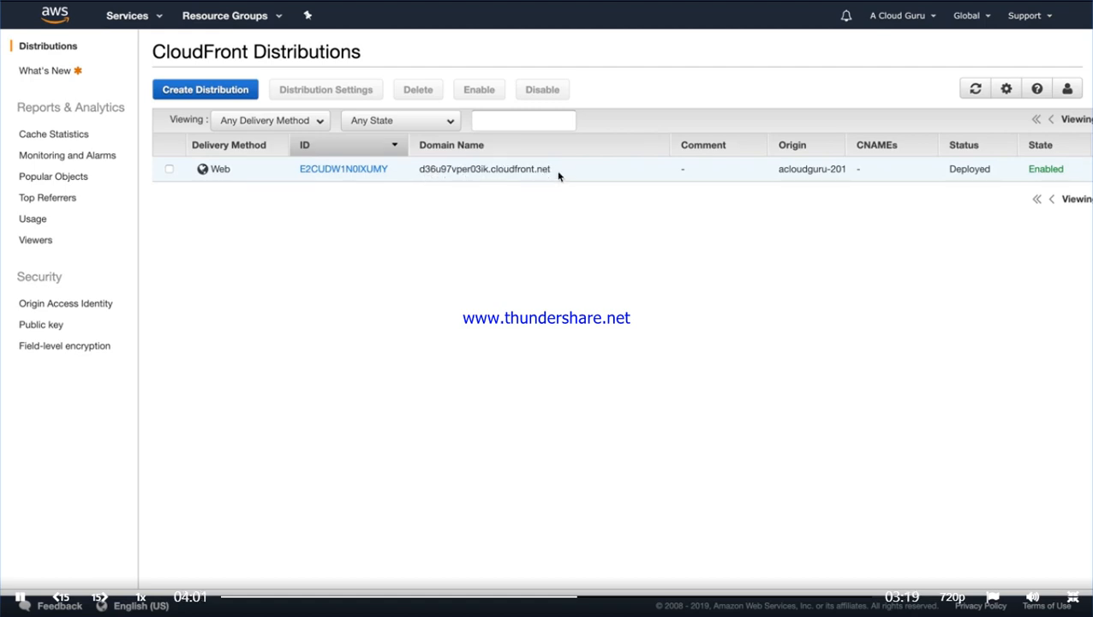
Copy the domain name of the deployed web distribution.
left_click_drag(552, 173, 403, 176)
left_click(449, 170)
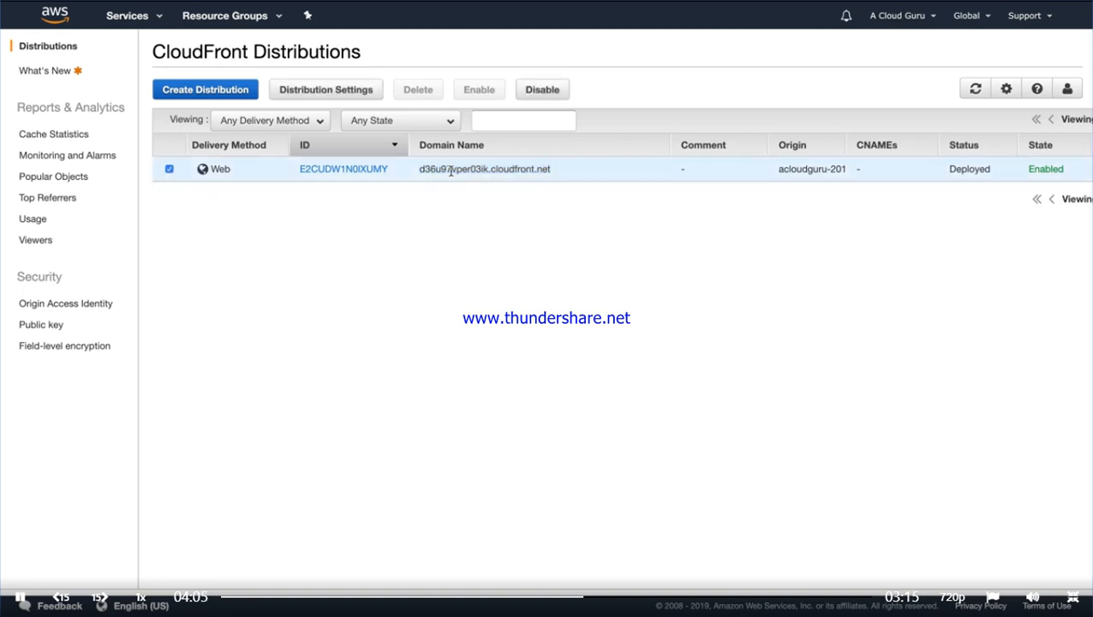
right_click(524, 172)
left_click(549, 196)
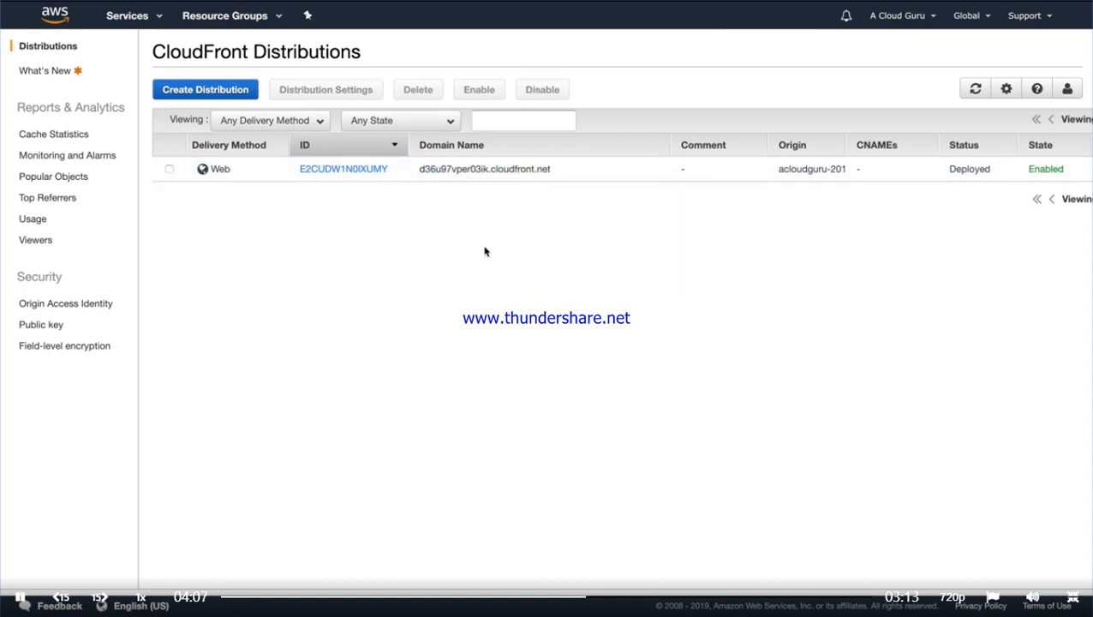
Open the S3 service and the bucket whose name starts with acloudguru-2019 to look up its object file names.
left_click(133, 21)
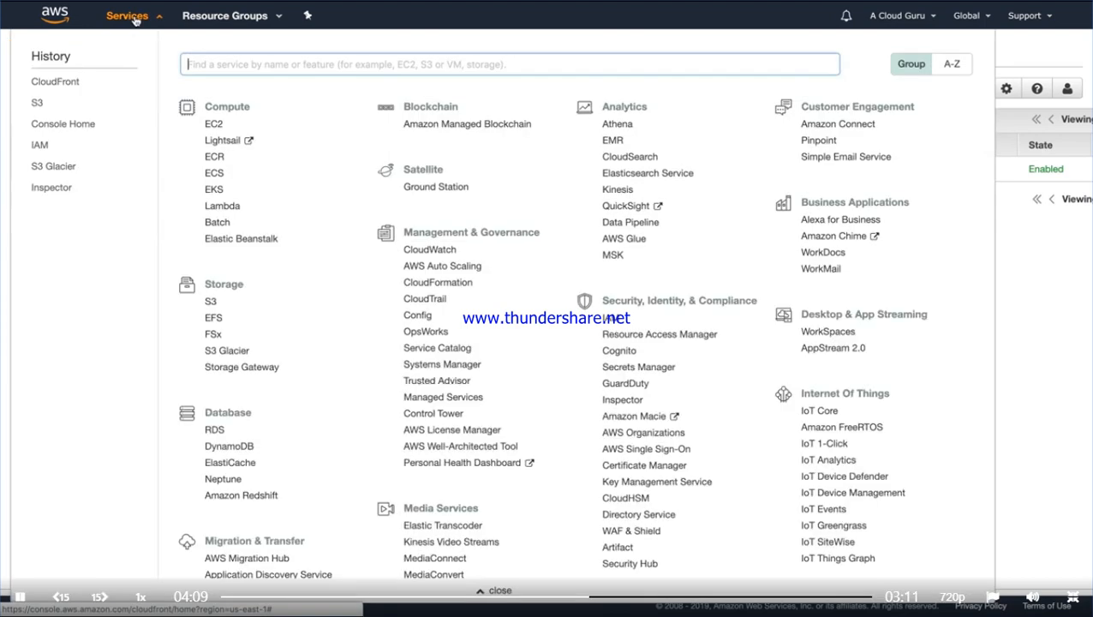
left_click(211, 303)
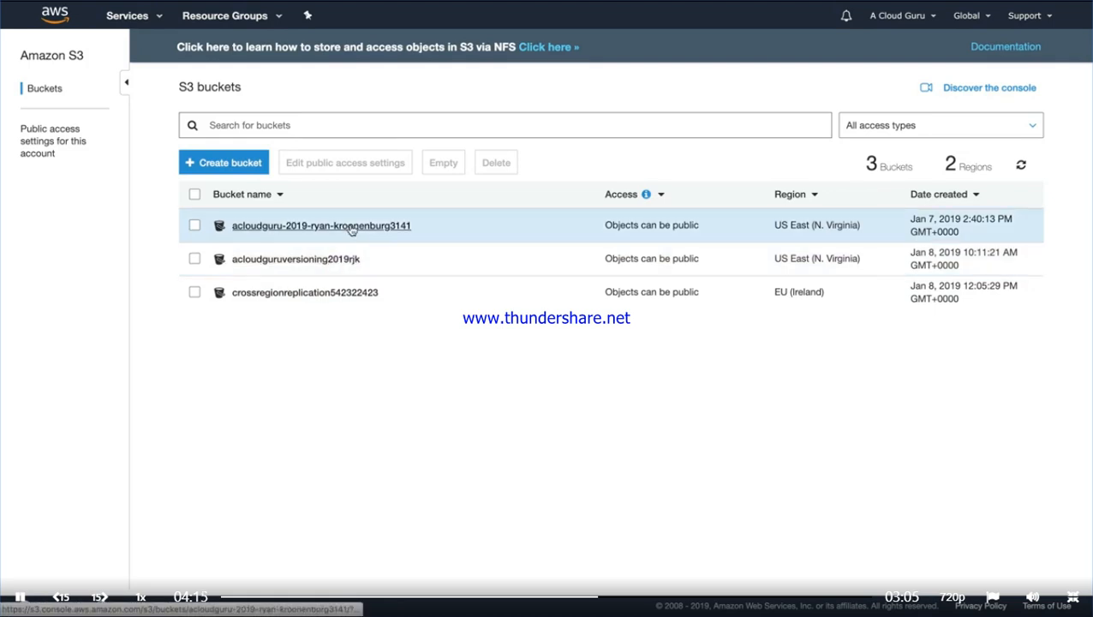
left_click(351, 227)
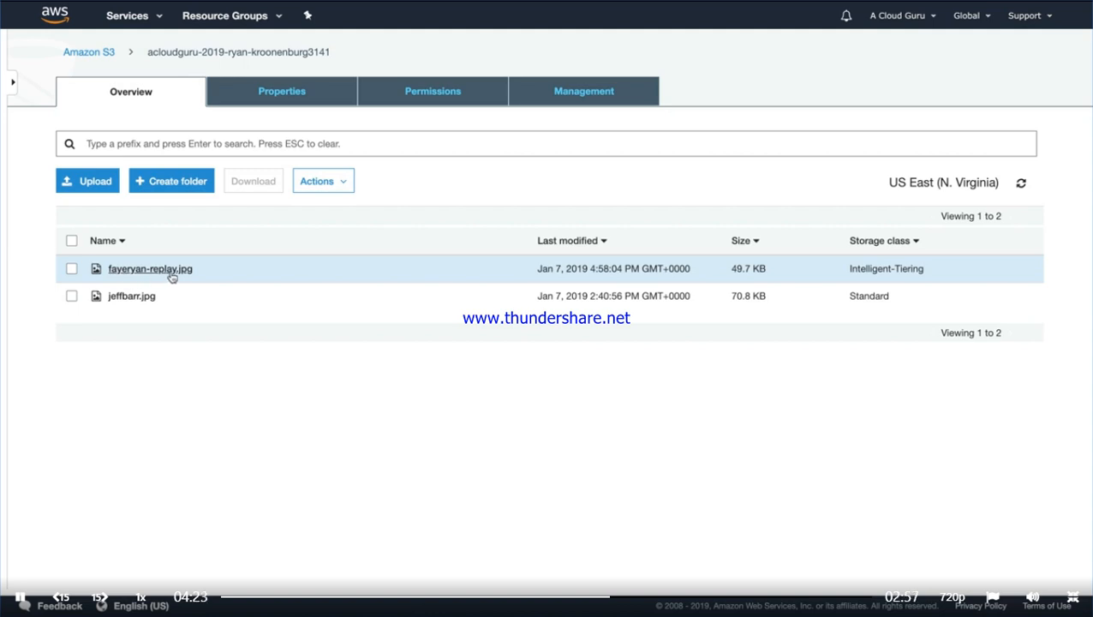
Load fayeryan-replay.jpg through the copied CloudFront domain name in a new browser tab.
left_click(234, 34)
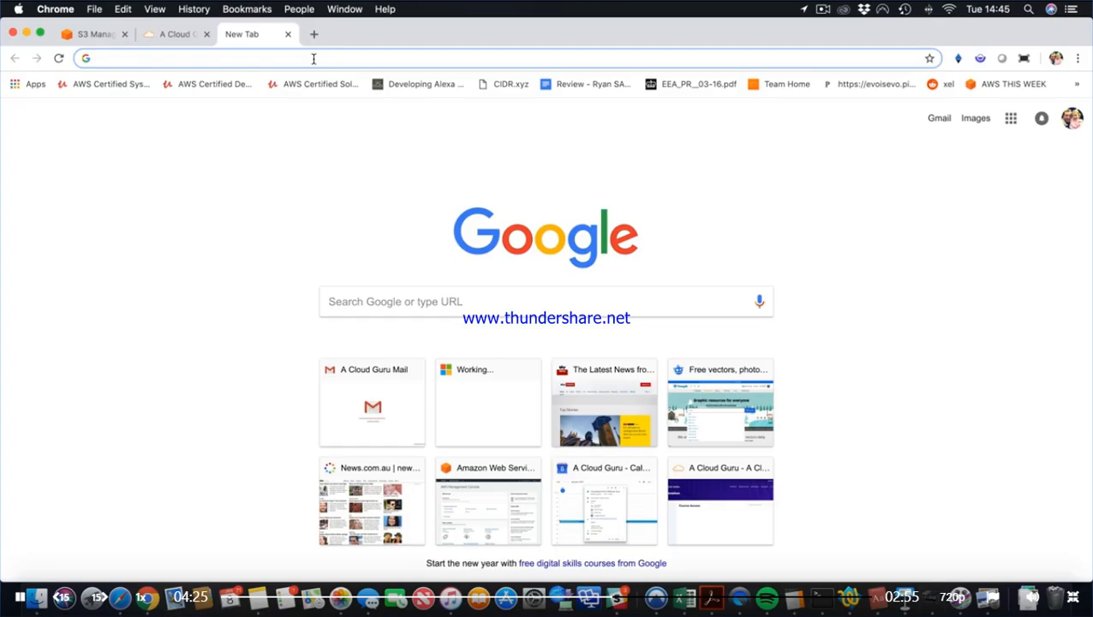
key("super+v")
type("/fayeryan-replay.jpg")
key("Return")
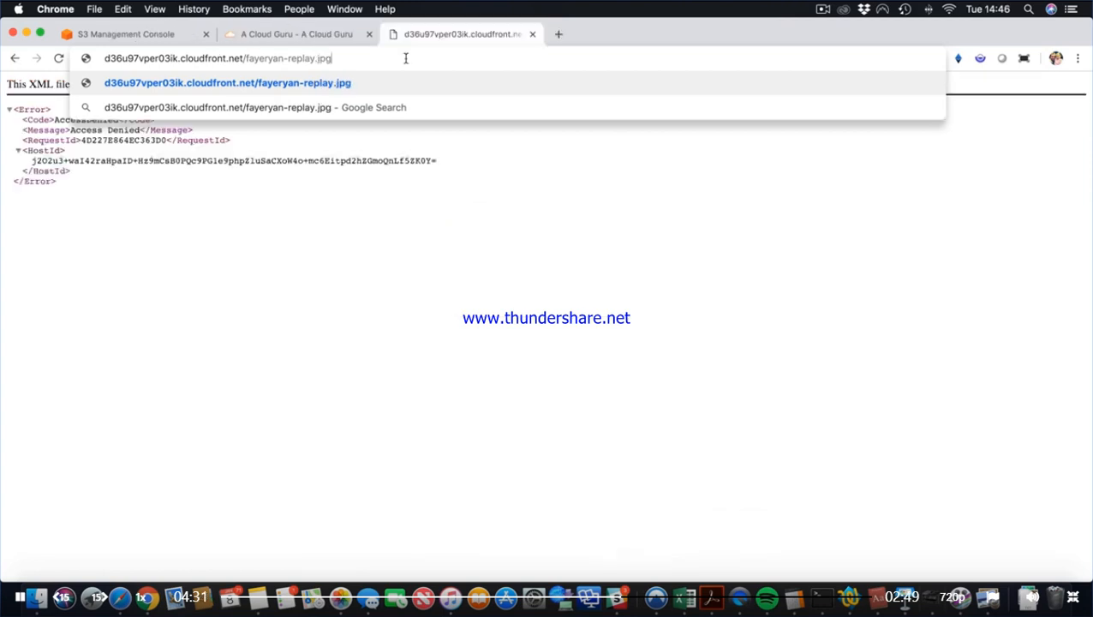
key("Return")
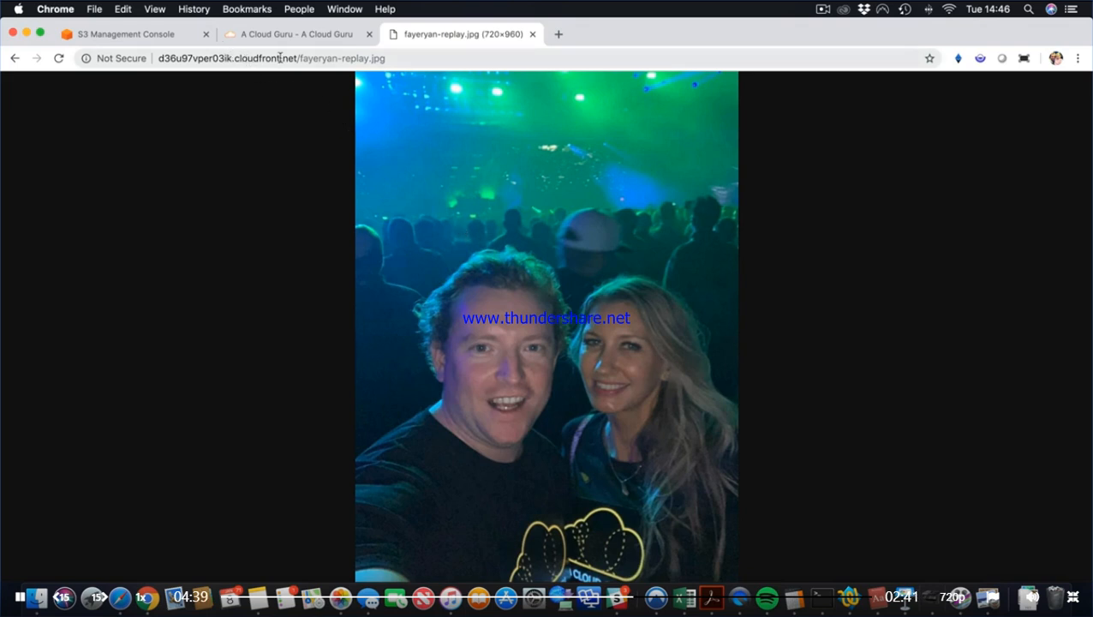
Return to the S3 Management Console tab and open the CloudFront service from the Networking & Content Delivery group.
left_click(154, 37)
left_click(137, 16)
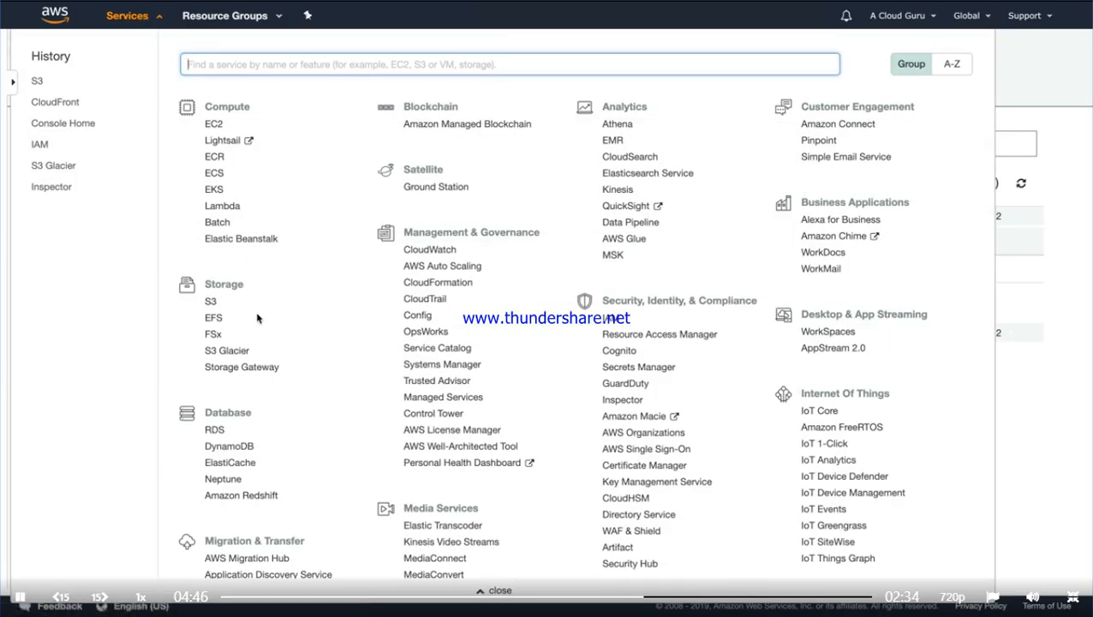
scroll(257, 318, "down", 6)
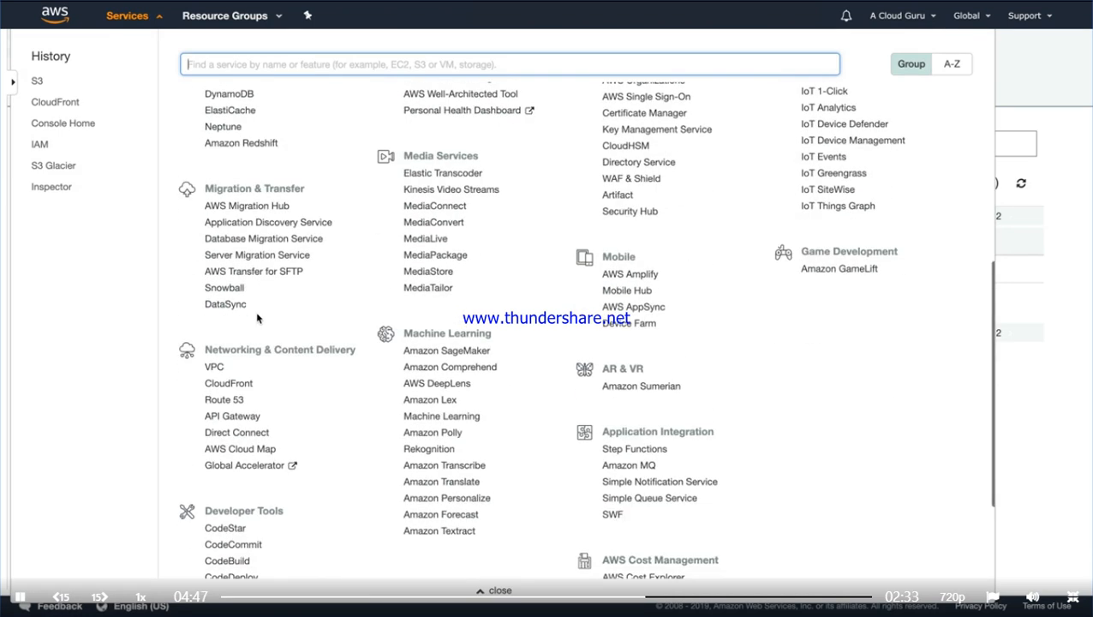
scroll(257, 318, "up", 4)
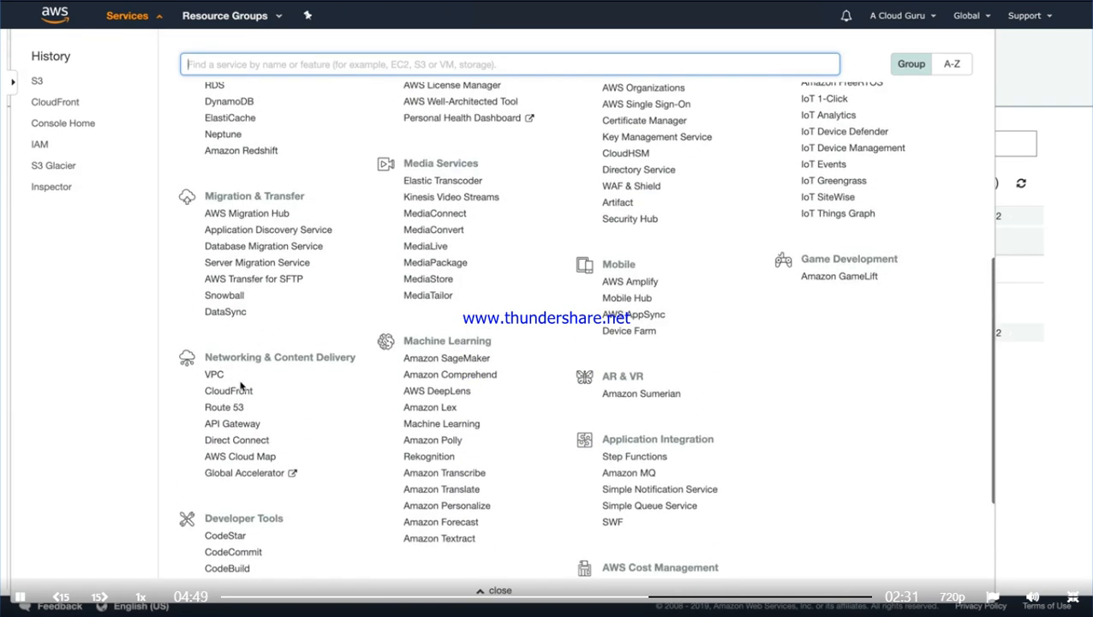
left_click(239, 392)
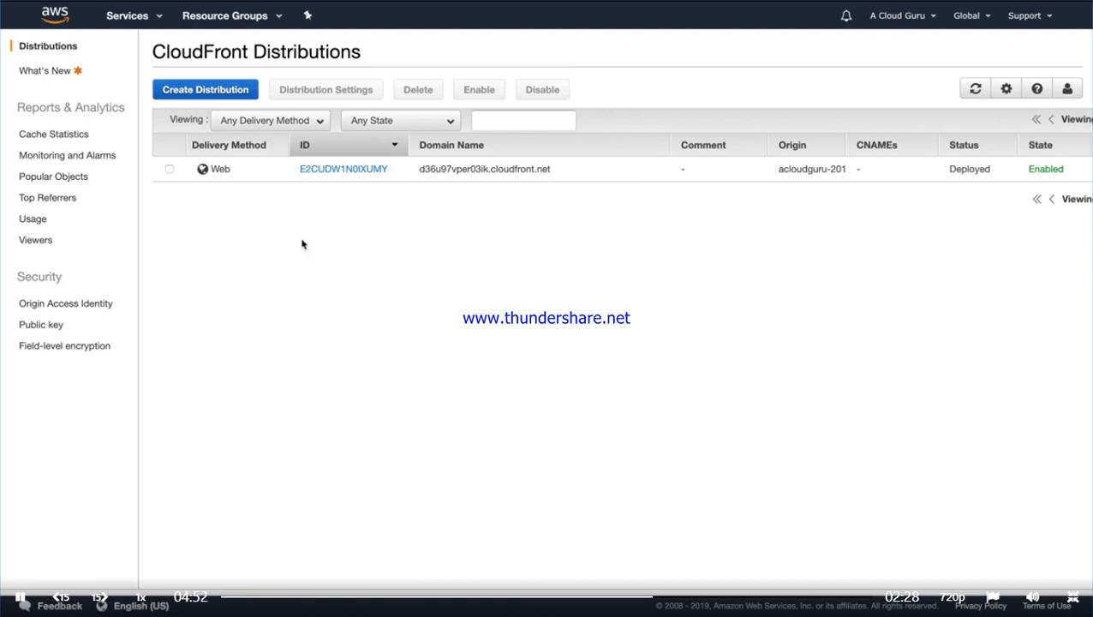
Open the settings of the web distribution and show its invalidations.
left_click(170, 170)
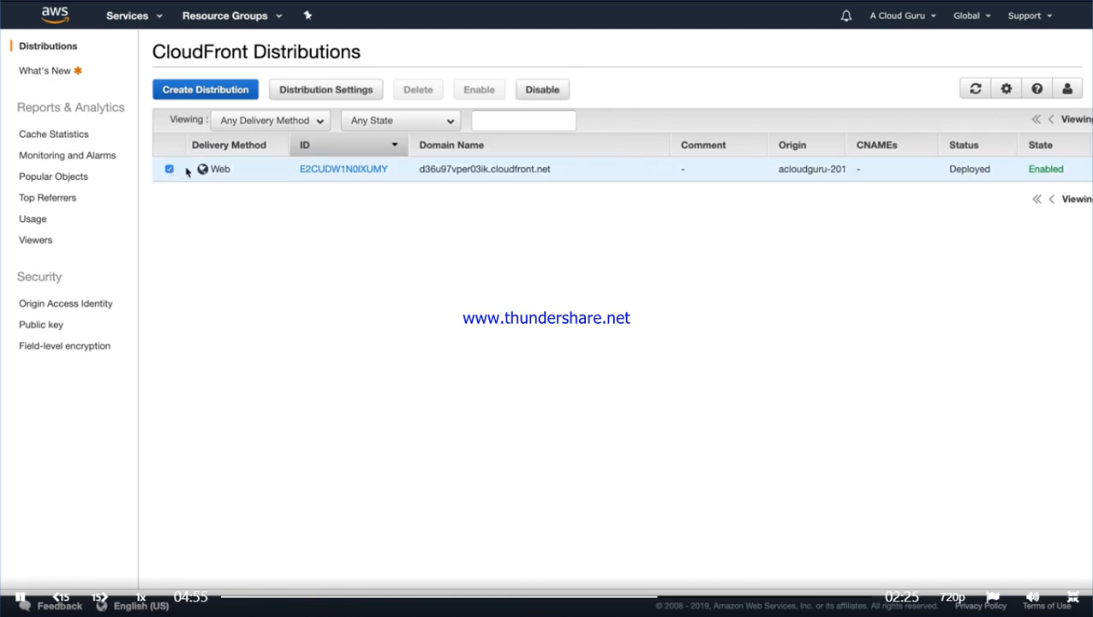
left_click(319, 93)
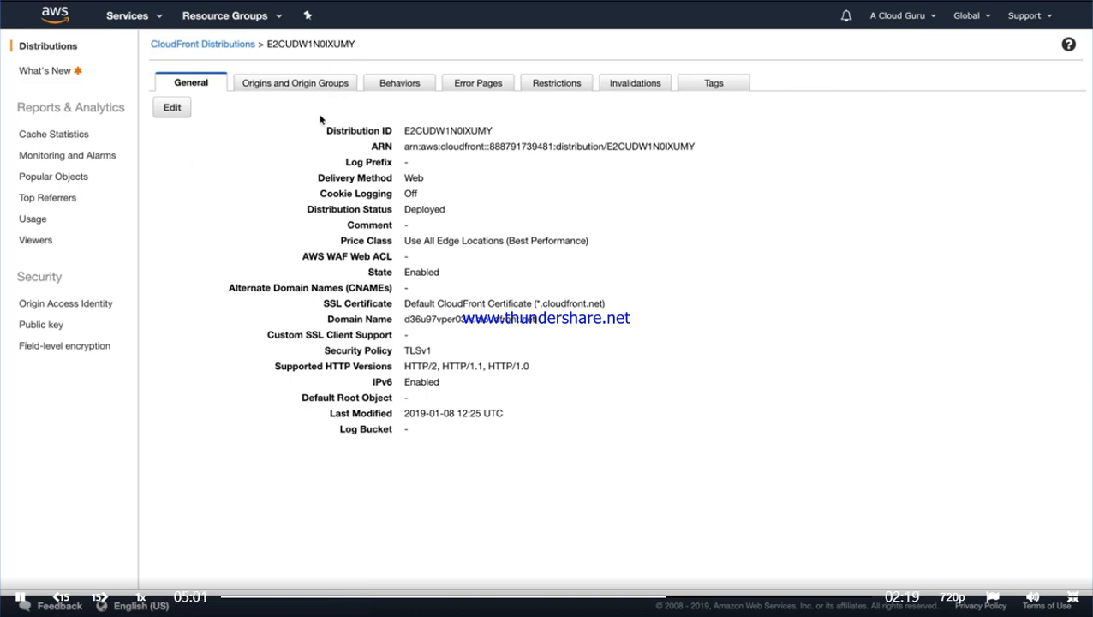
left_click(633, 86)
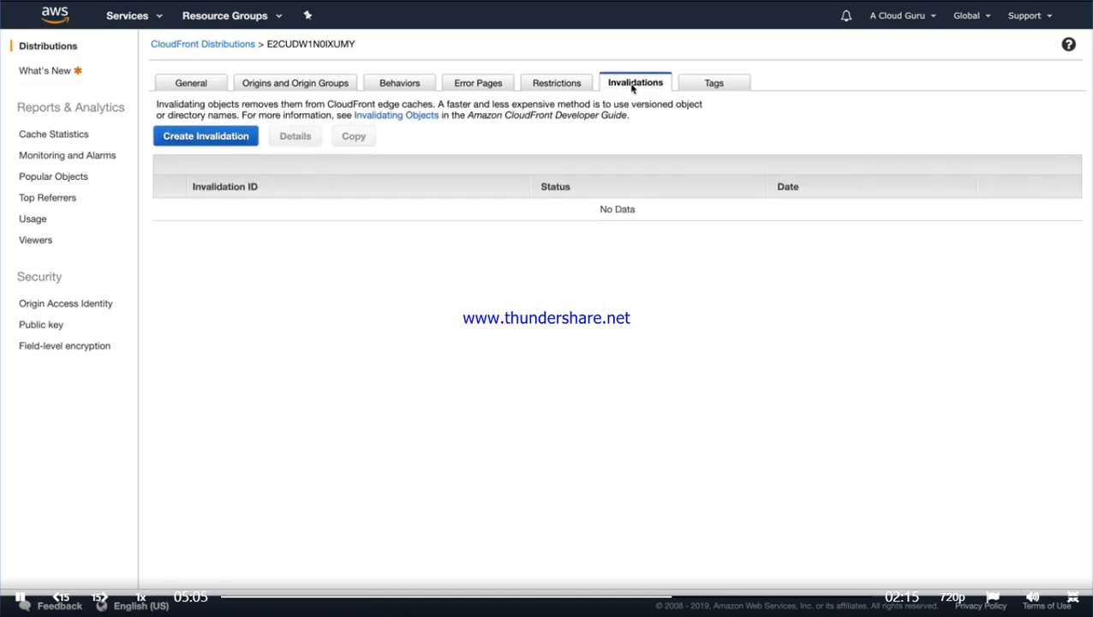
Start an invalidation for the object path /* and cancel it without submitting.
left_click(204, 141)
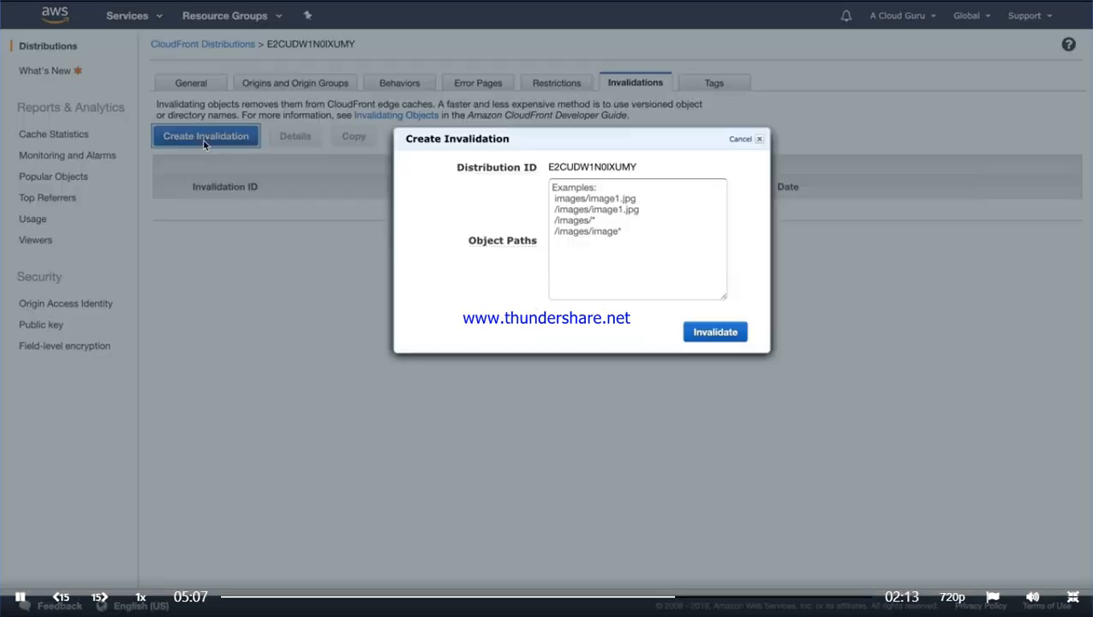
left_click(580, 186)
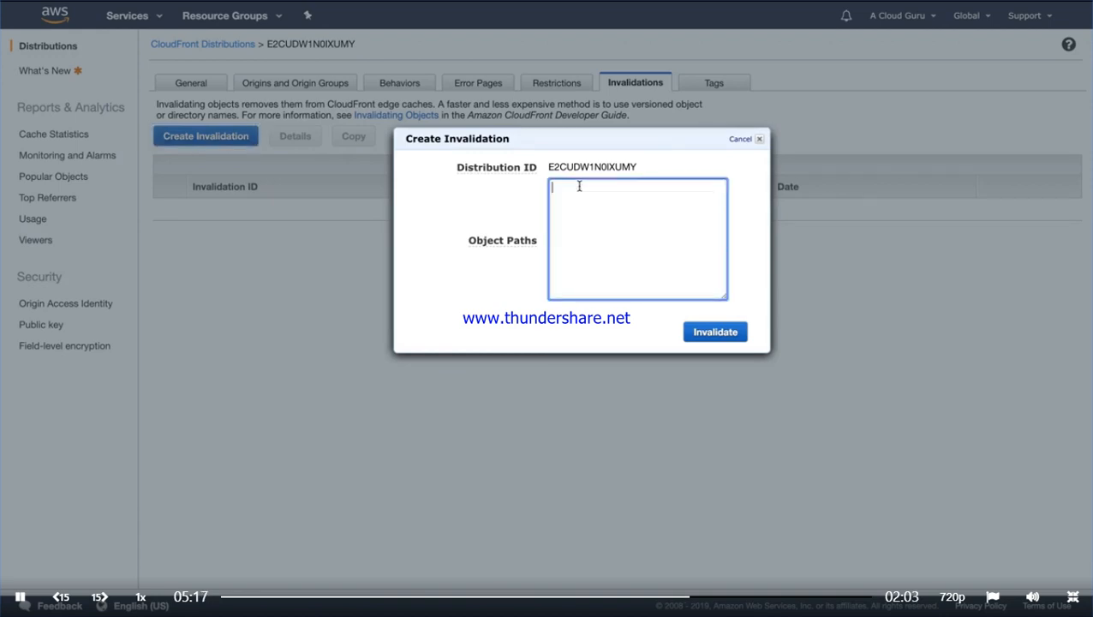
type("/*")
left_click(760, 142)
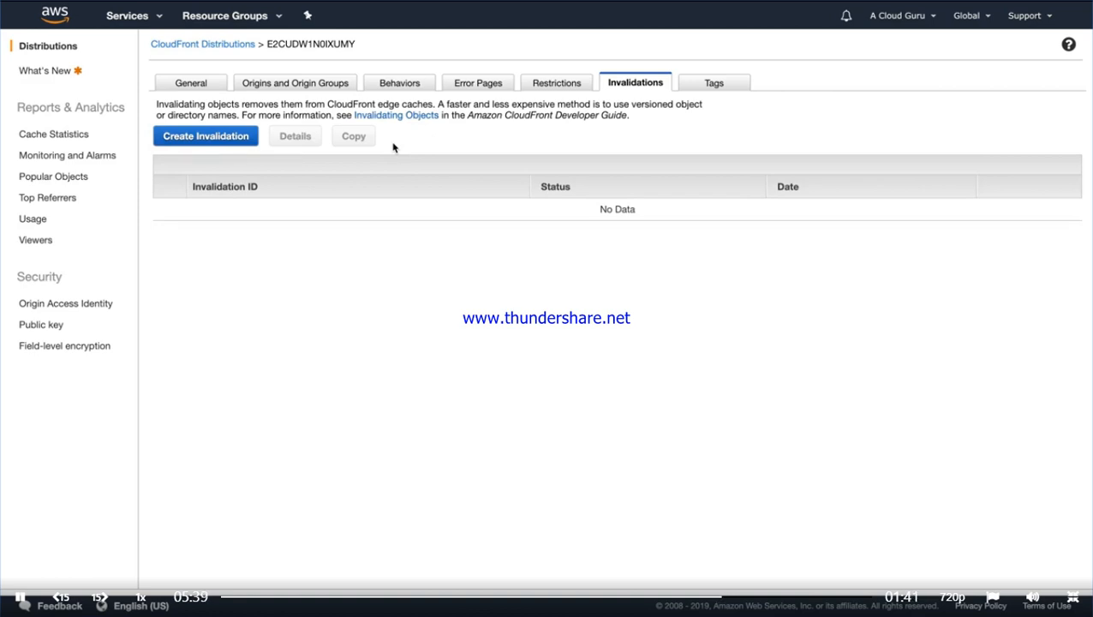
Return to the distributions list, disable the web distribution and dismiss the confirmation.
left_click(56, 46)
left_click(170, 170)
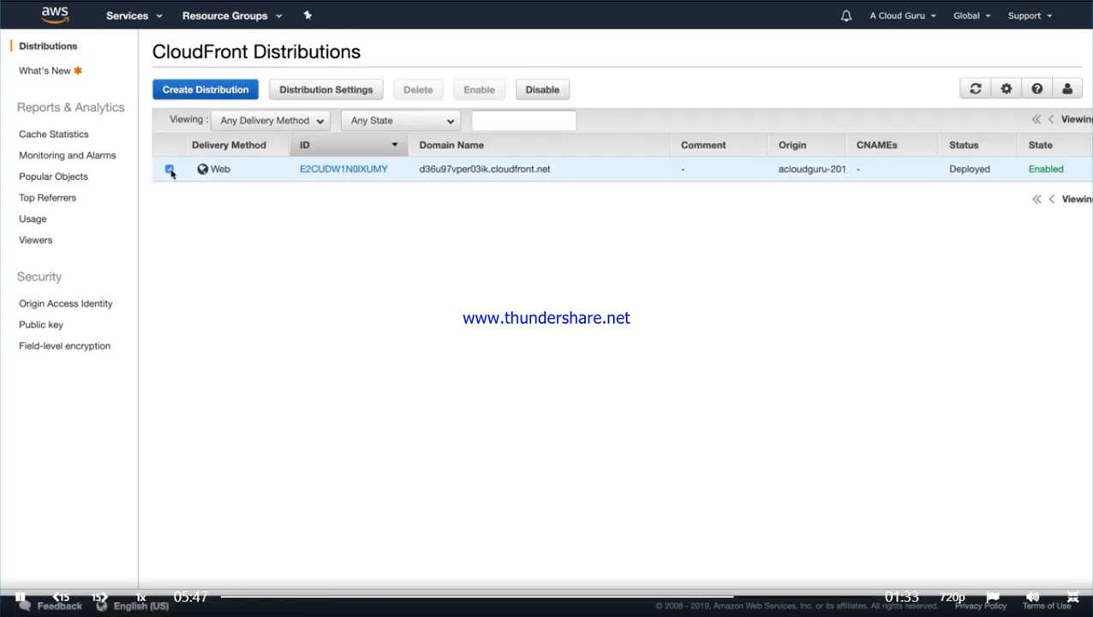
left_click(553, 95)
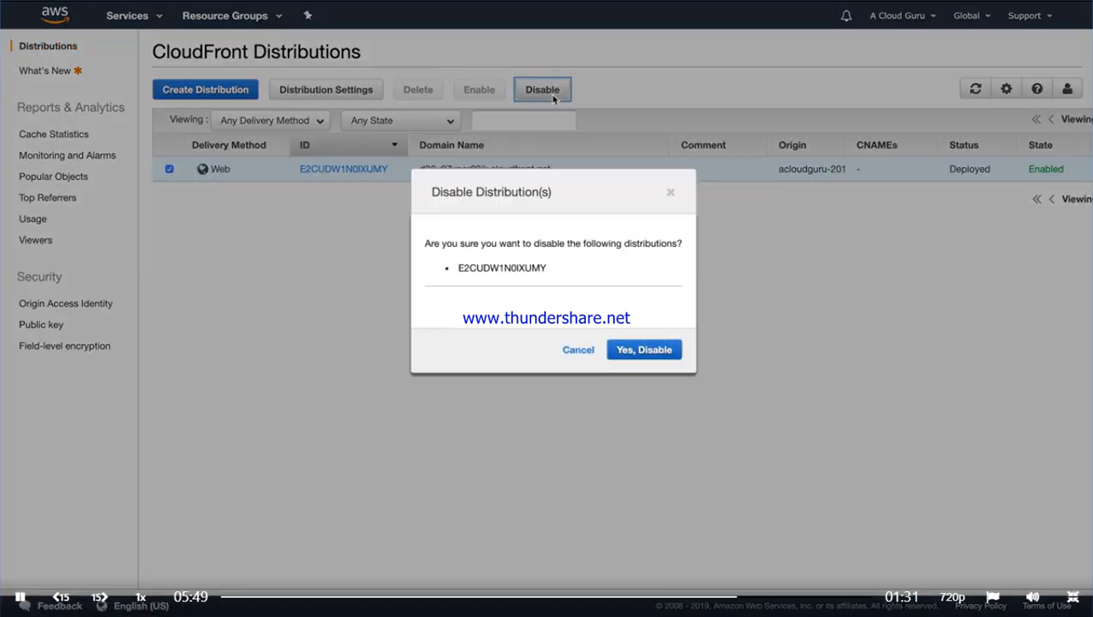
left_click(634, 354)
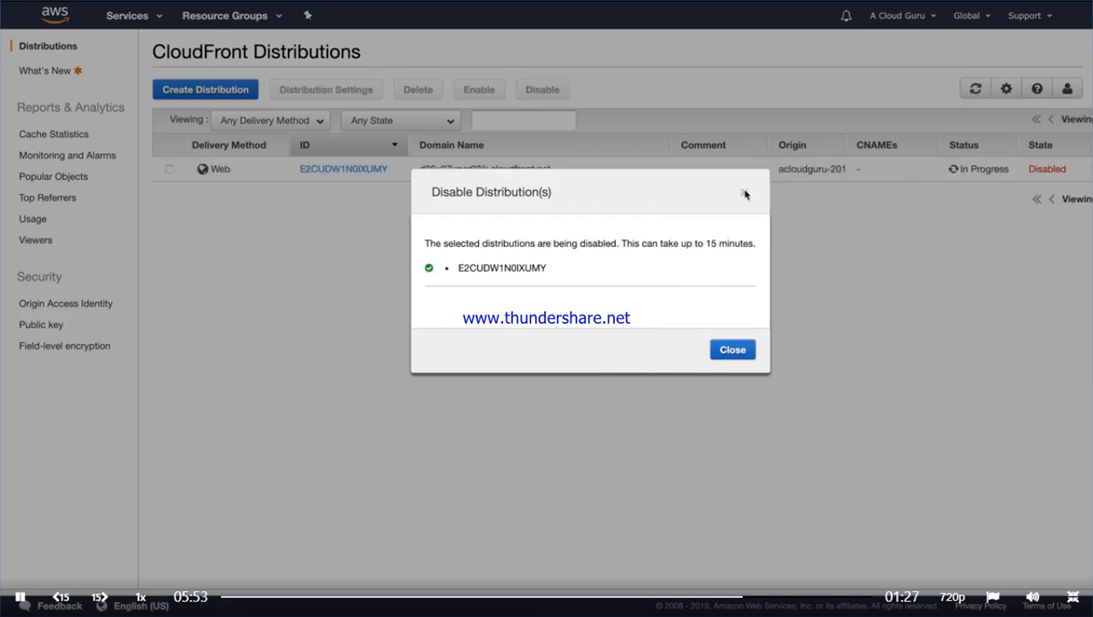
left_click(732, 351)
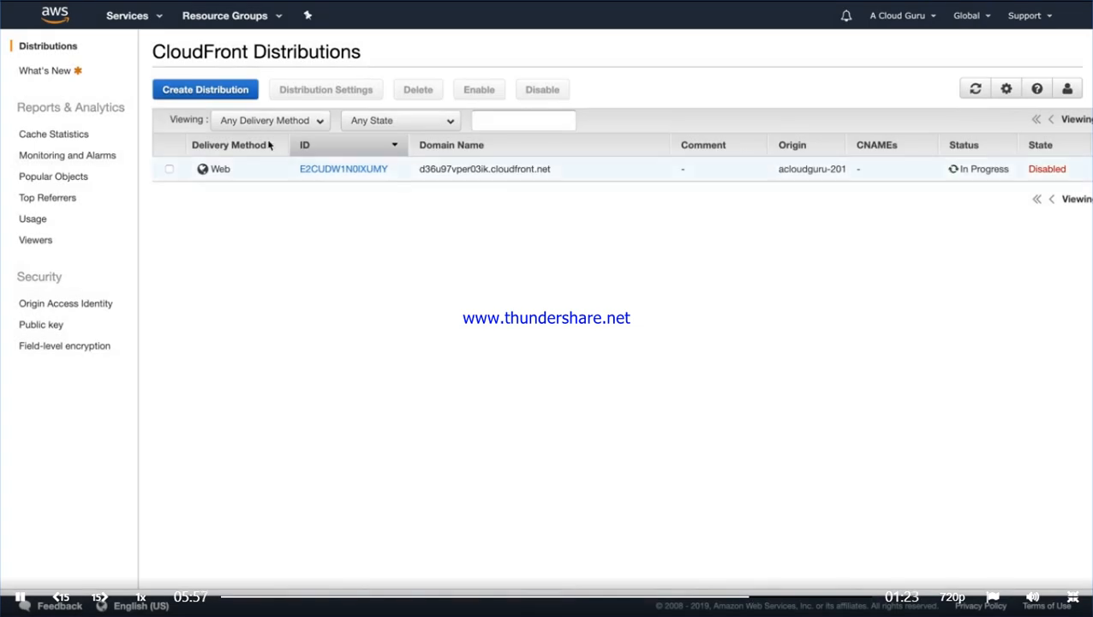
left_click(170, 168)
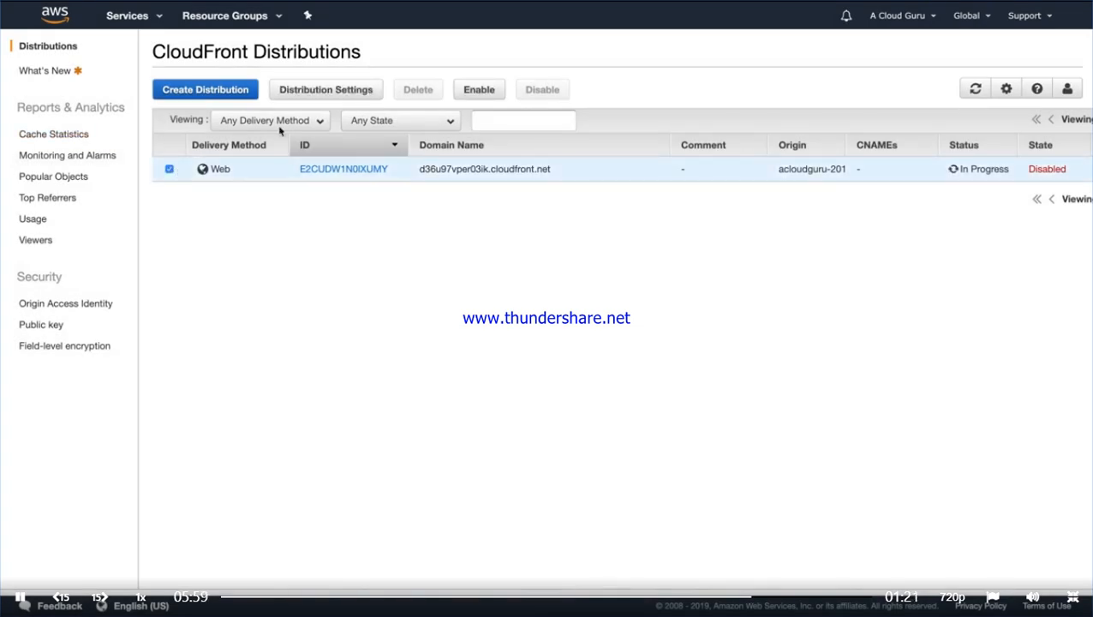
left_click(170, 170)
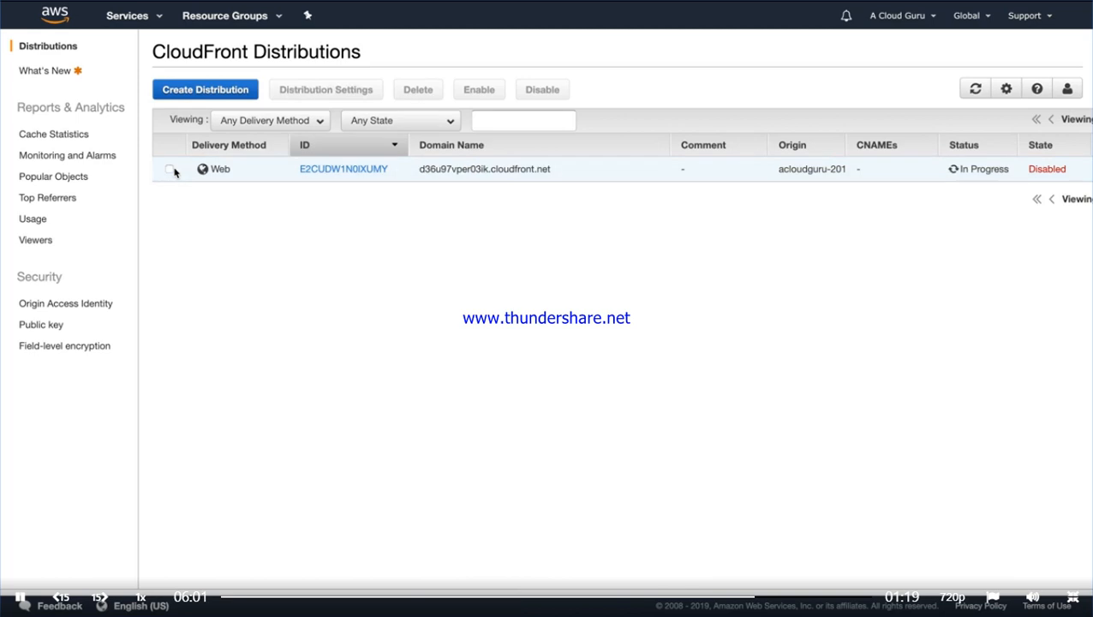